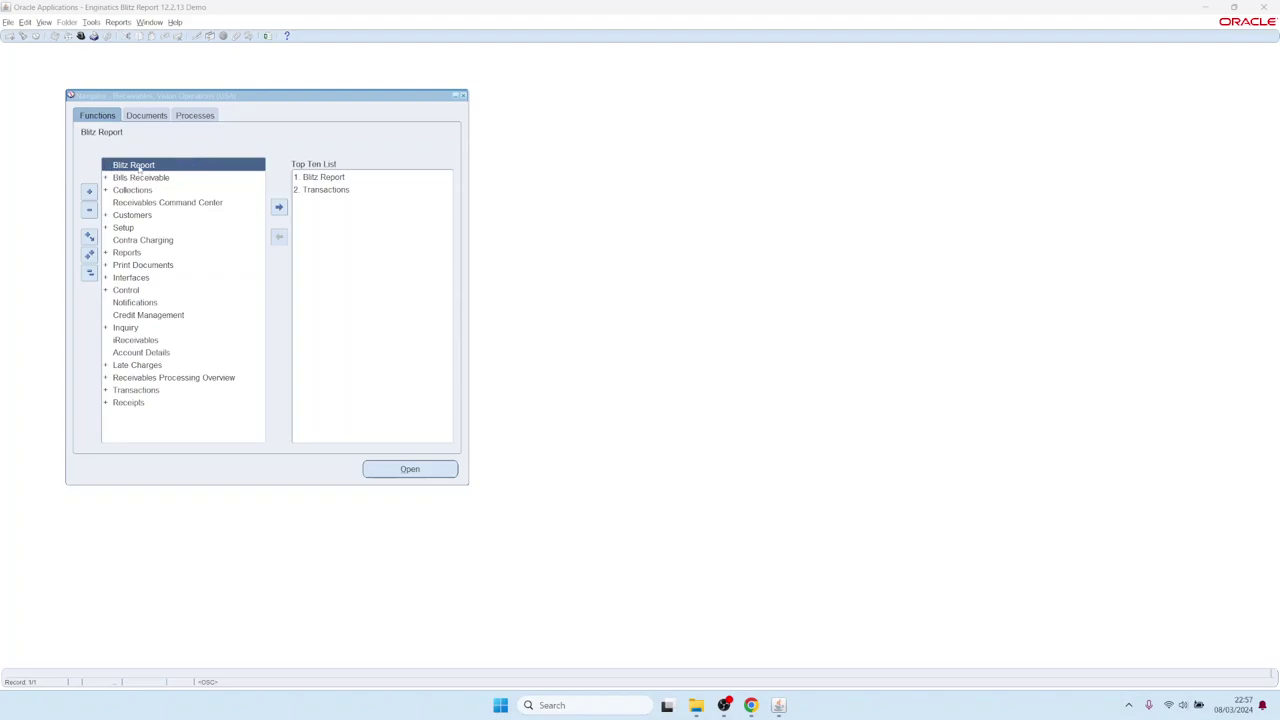
Run the AR Past Due Invoice report and check the Excel output's Invoice Type filter and due dates
click(268, 36)
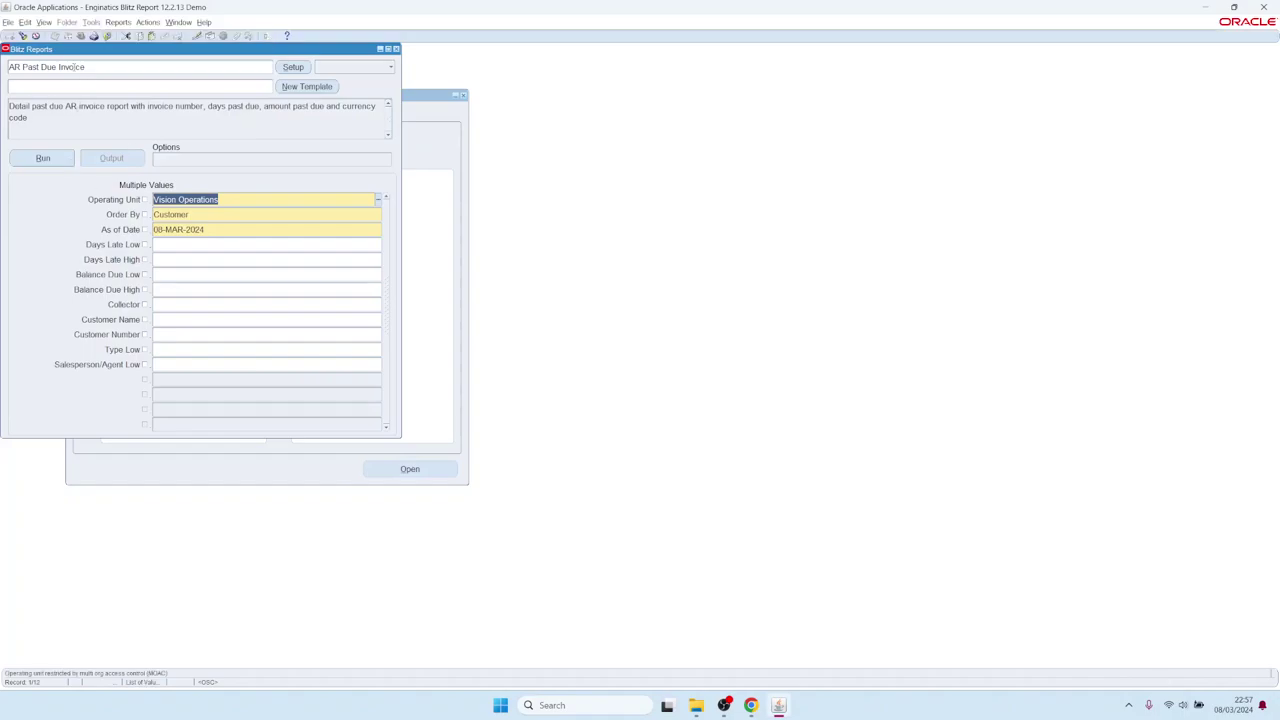
click(45, 158)
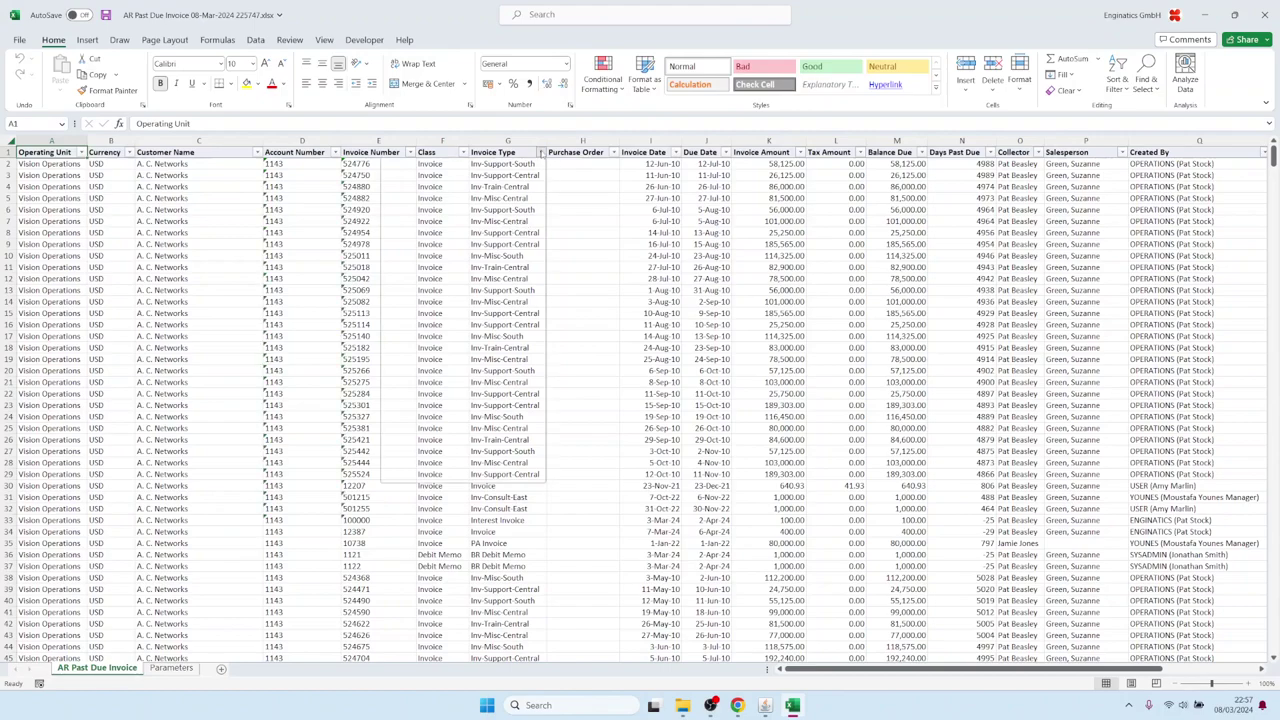
click(541, 153)
key(Escape)
click(719, 381)
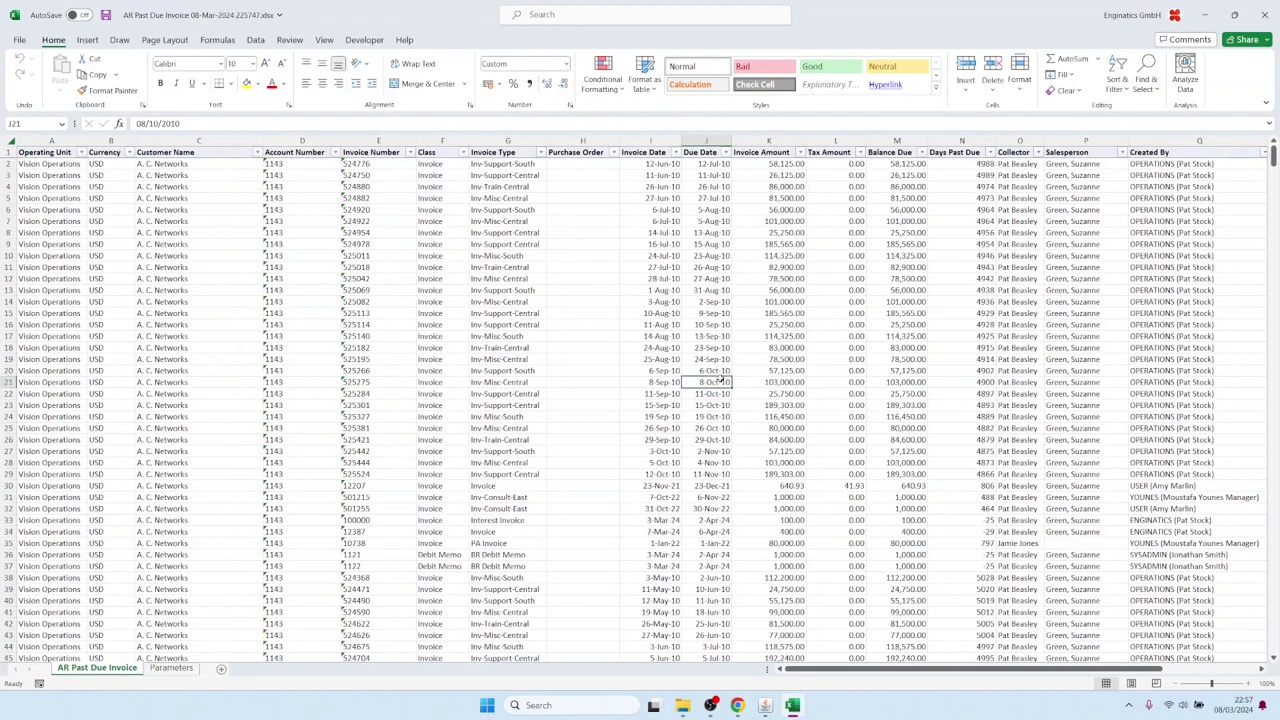
scroll(719, 378, down, 14)
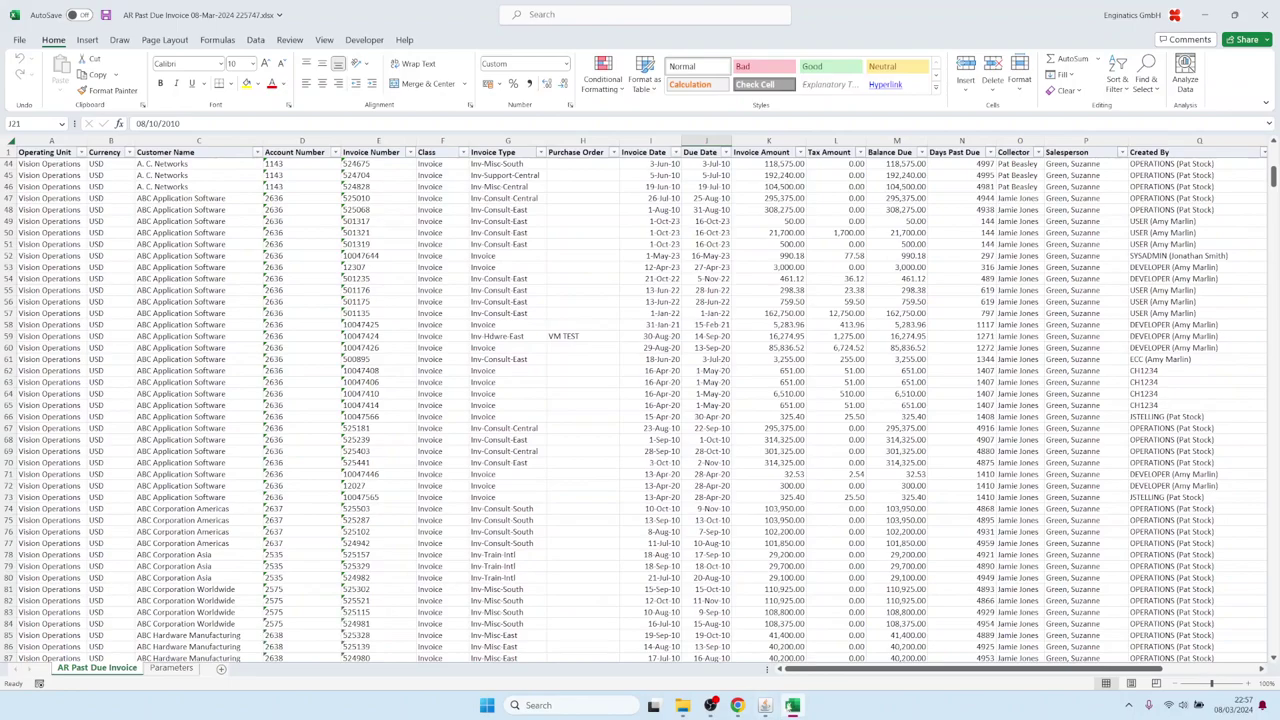
click(766, 706)
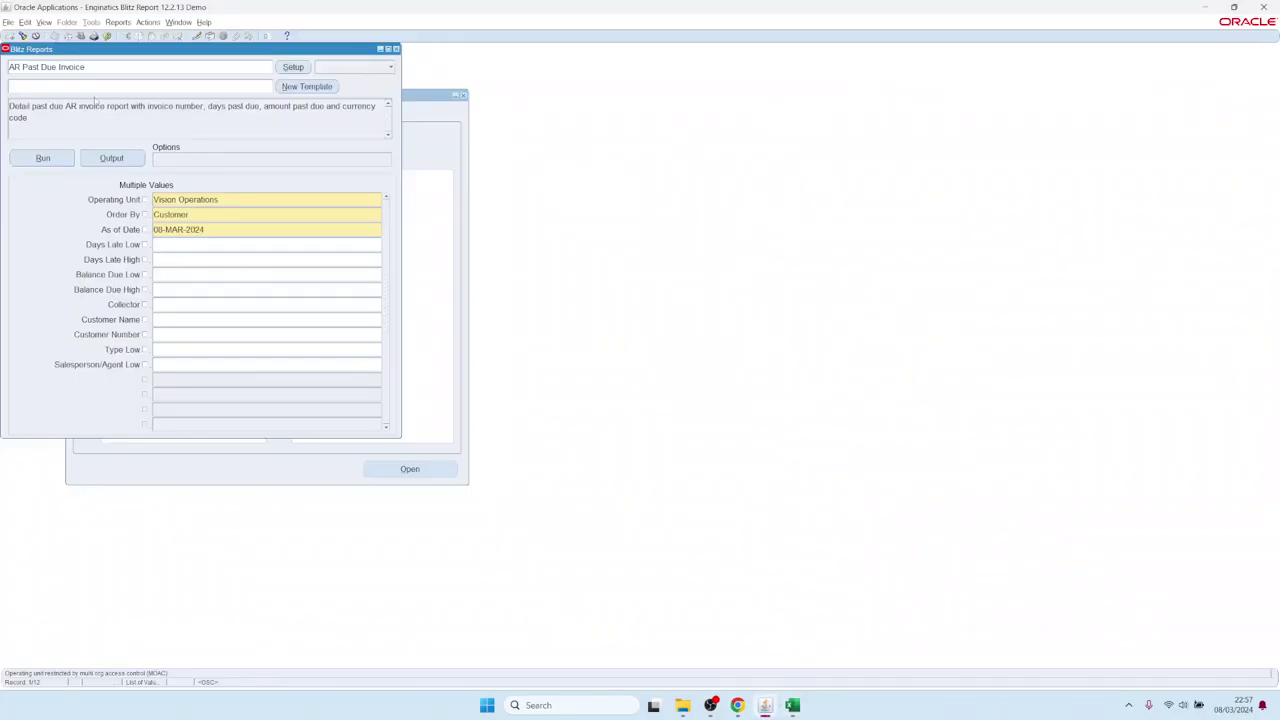
Create a new eleven-column template with Class, Invoice Type and Invoice Date at positions 4–6, and run it
click(285, 87)
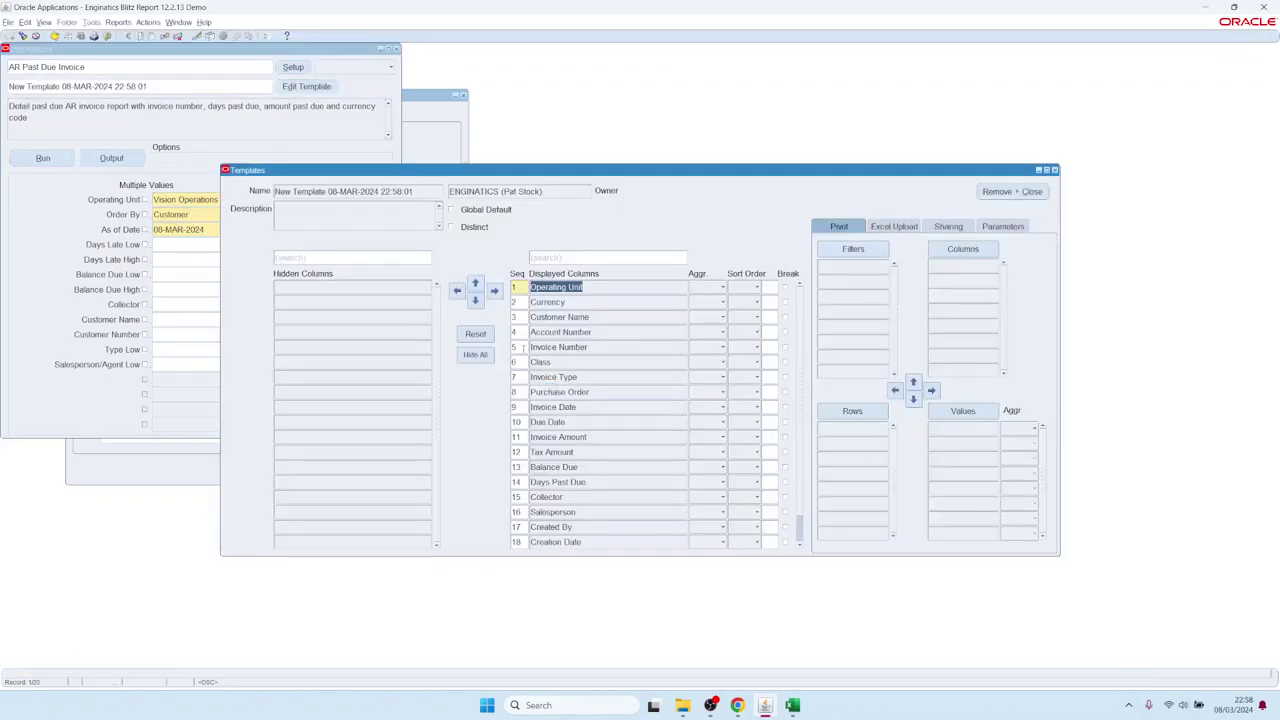
click(475, 355)
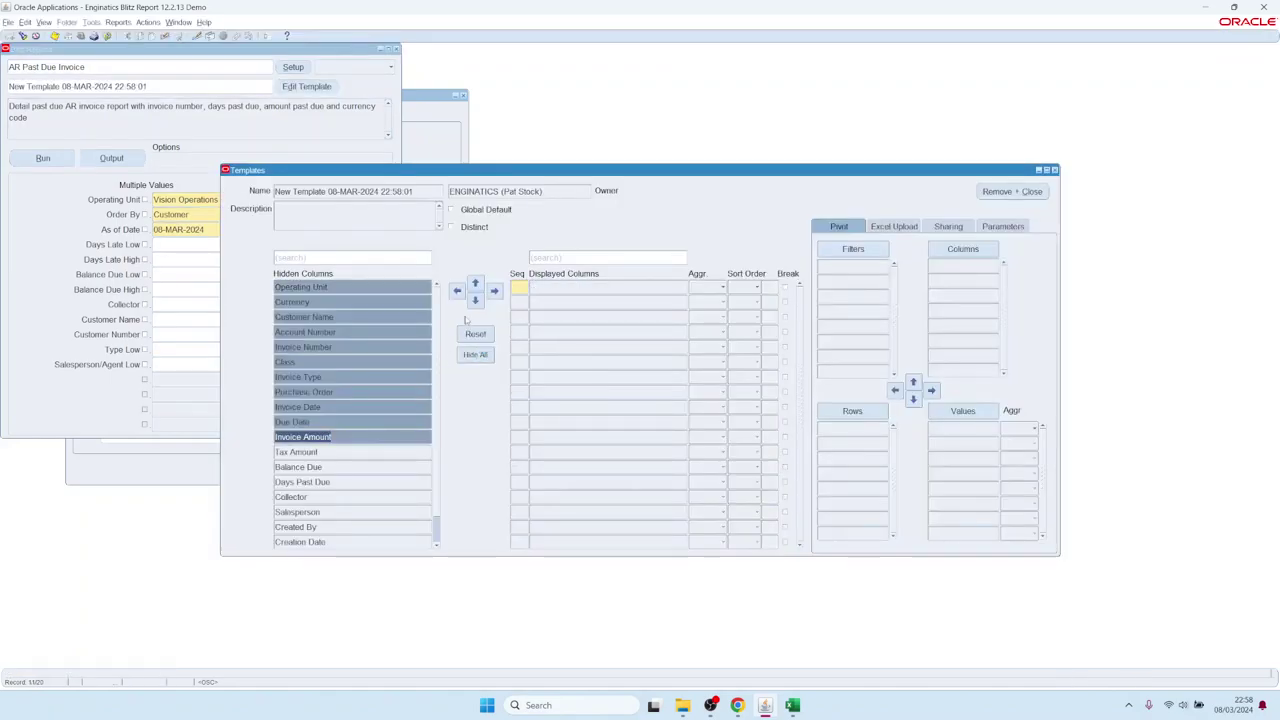
click(495, 292)
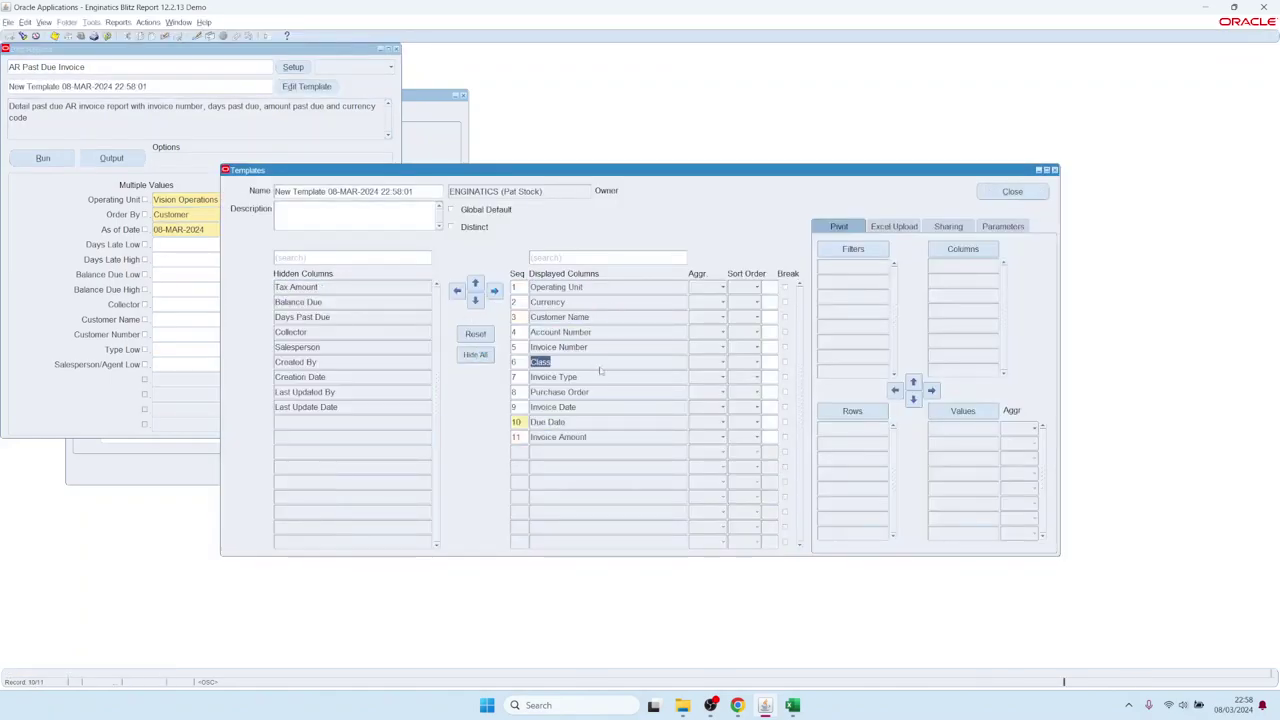
click(545, 362)
ctrl+click(568, 378)
ctrl+click(553, 407)
click(475, 284)
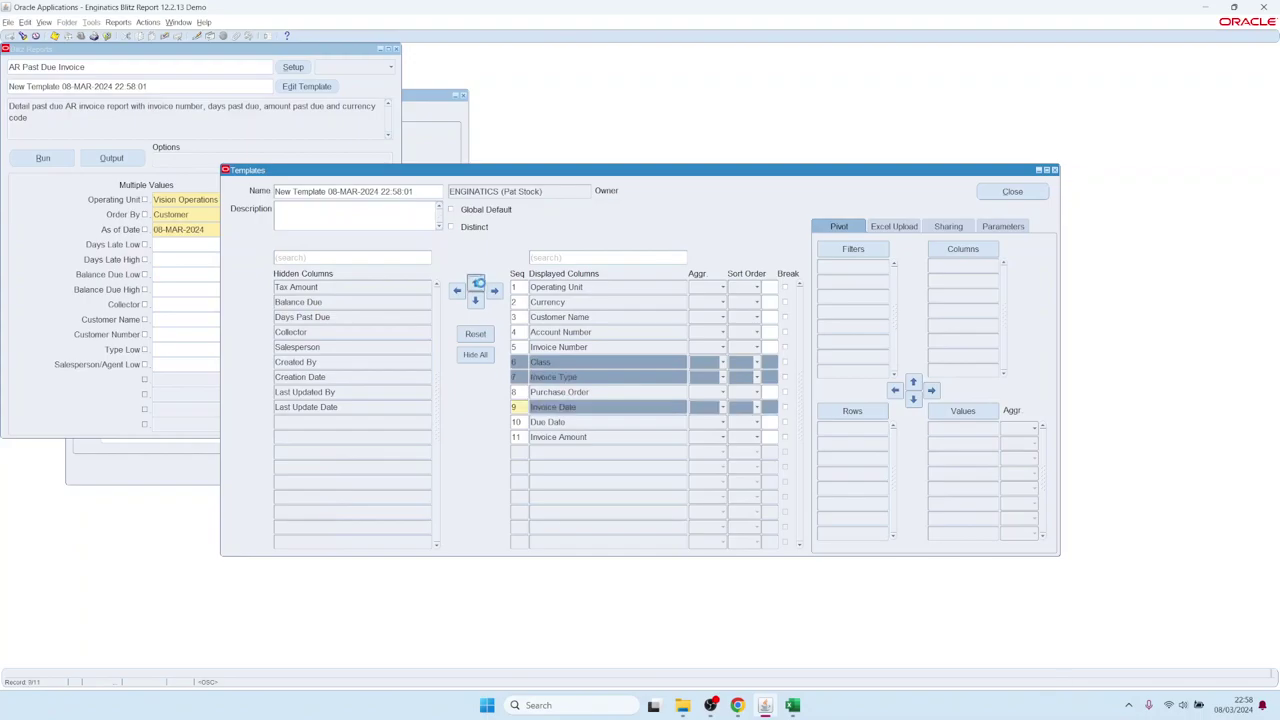
click(475, 284)
click(43, 158)
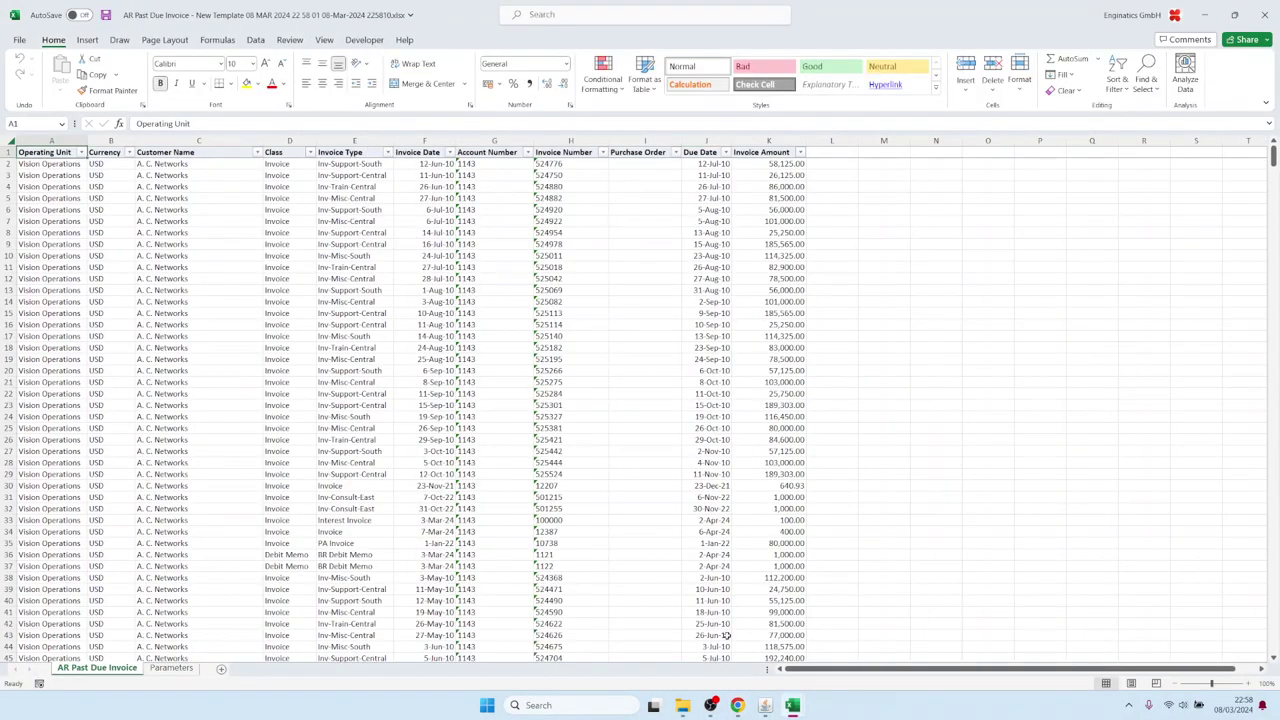
mouse_move(765, 705)
click(765, 640)
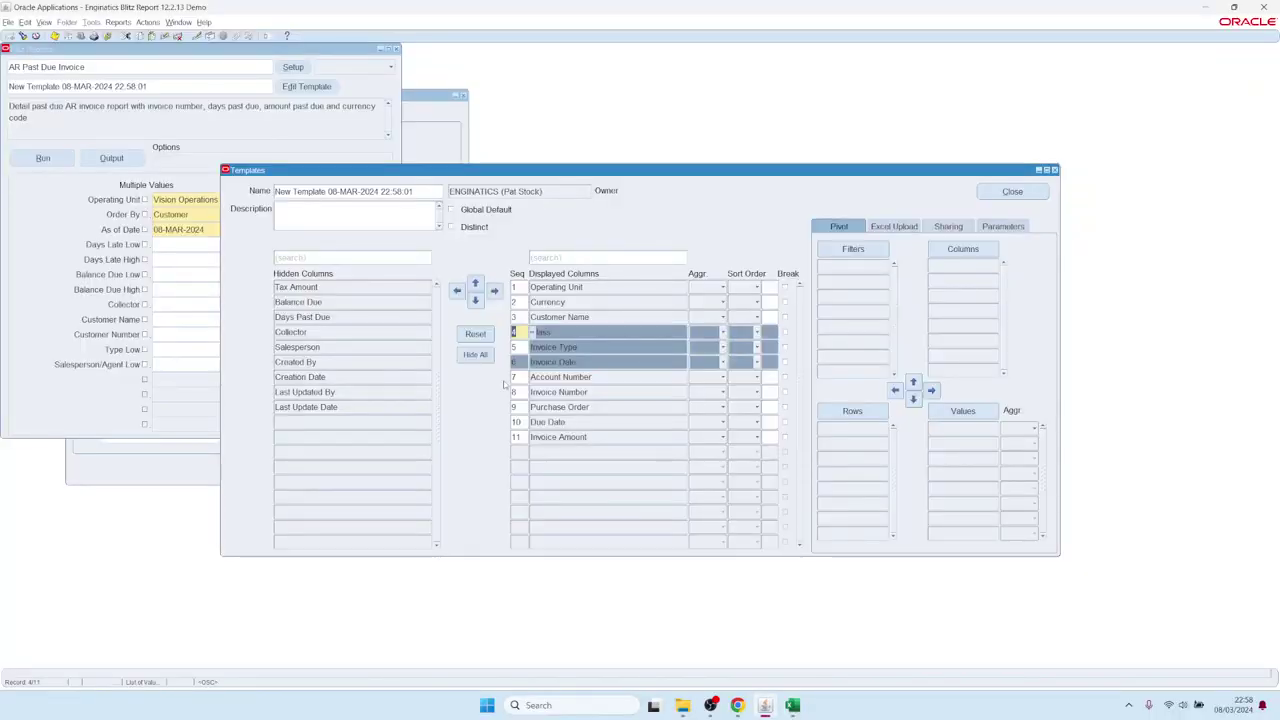
Reset to all columns, pivot Class and Invoice Type by Currency over Invoice and Tax Amount, and run
click(478, 334)
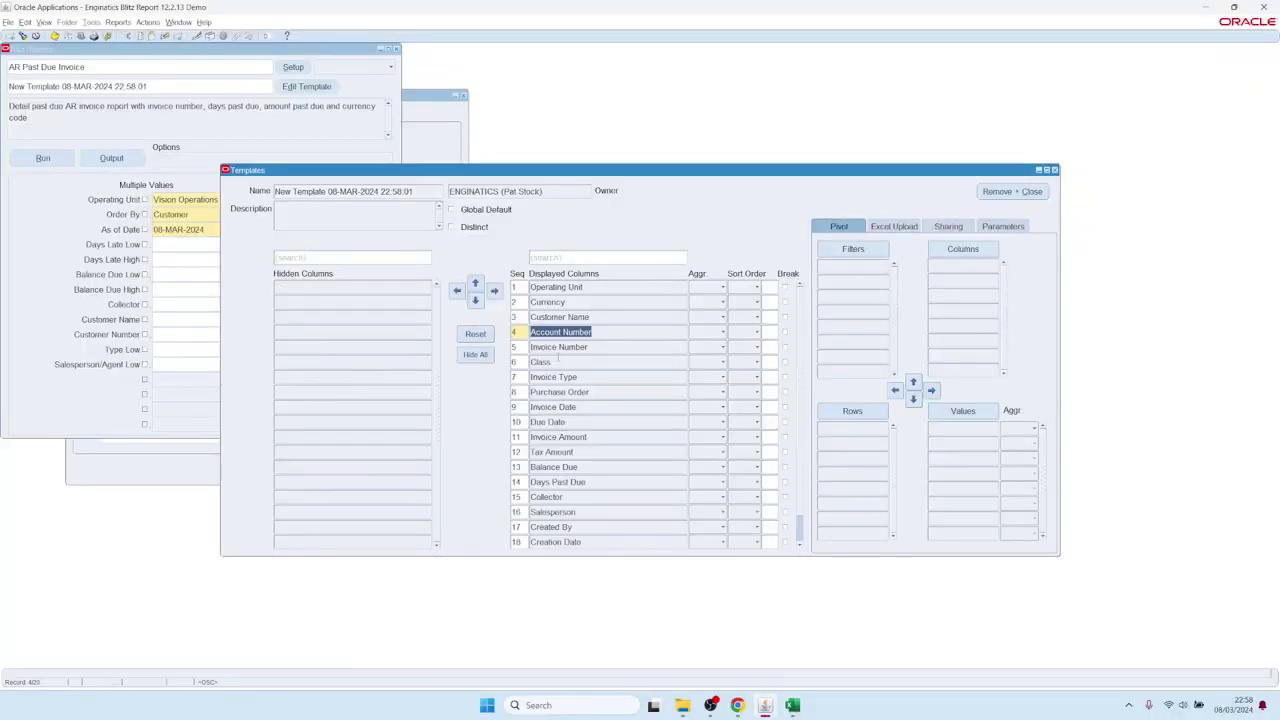
drag(557, 361, 557, 377)
click(858, 410)
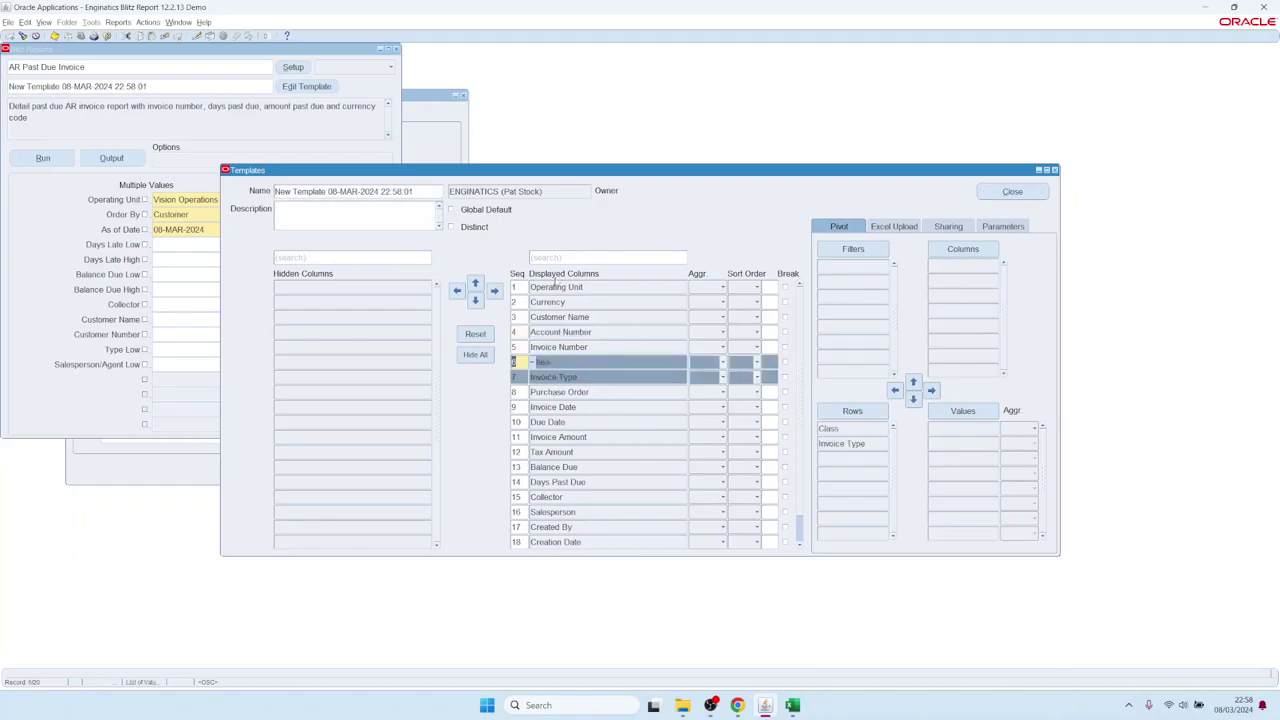
click(574, 302)
click(963, 248)
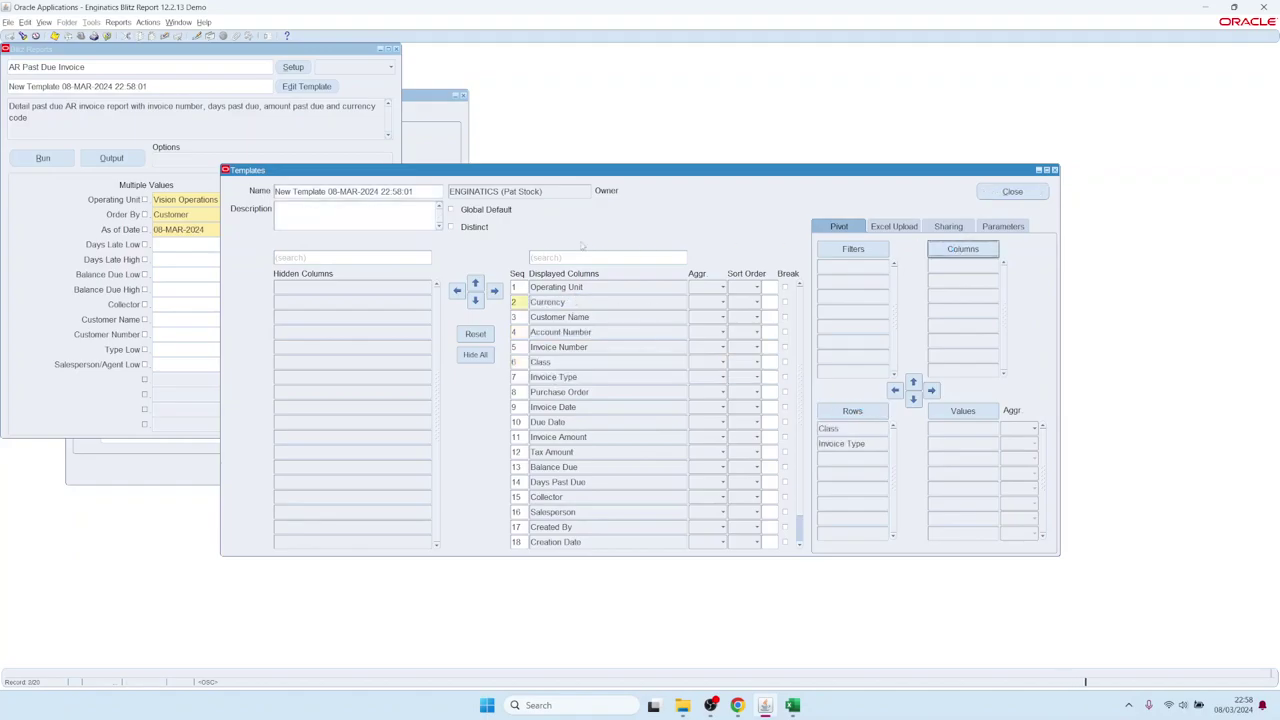
click(564, 257)
text(amoun)
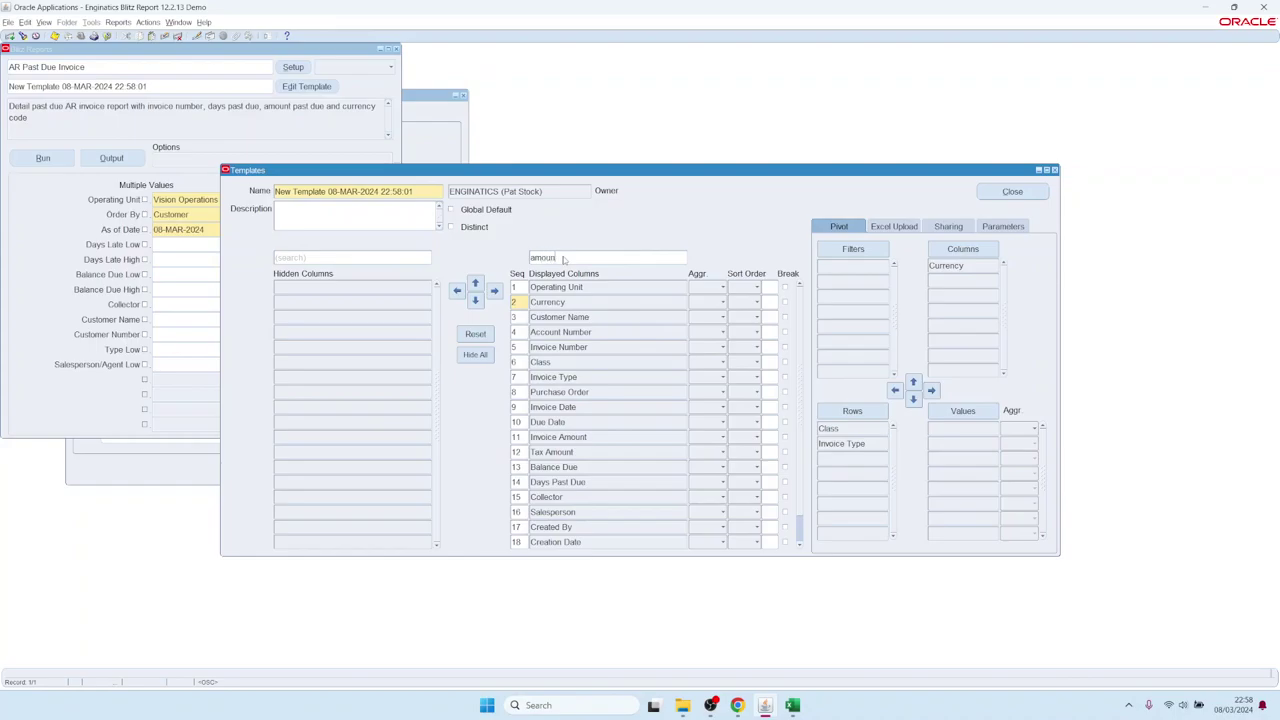
key(Return)
key(Tab)
key(shift+Down)
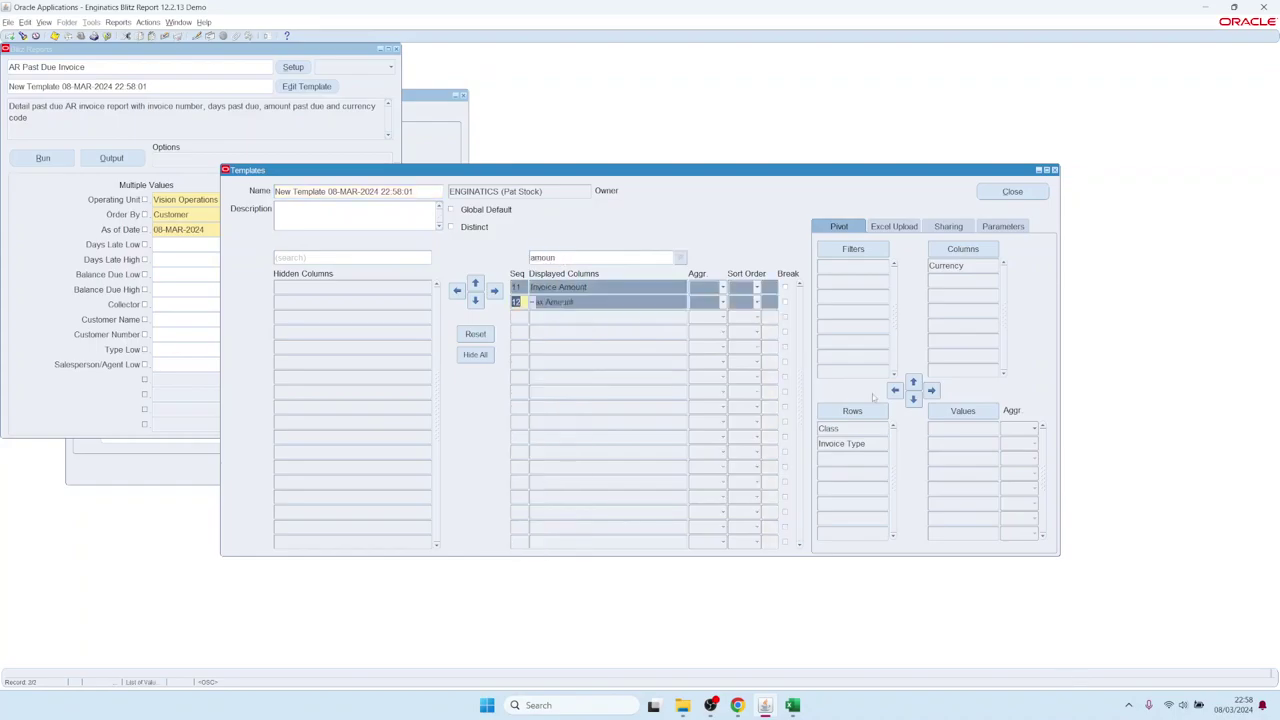
click(67, 161)
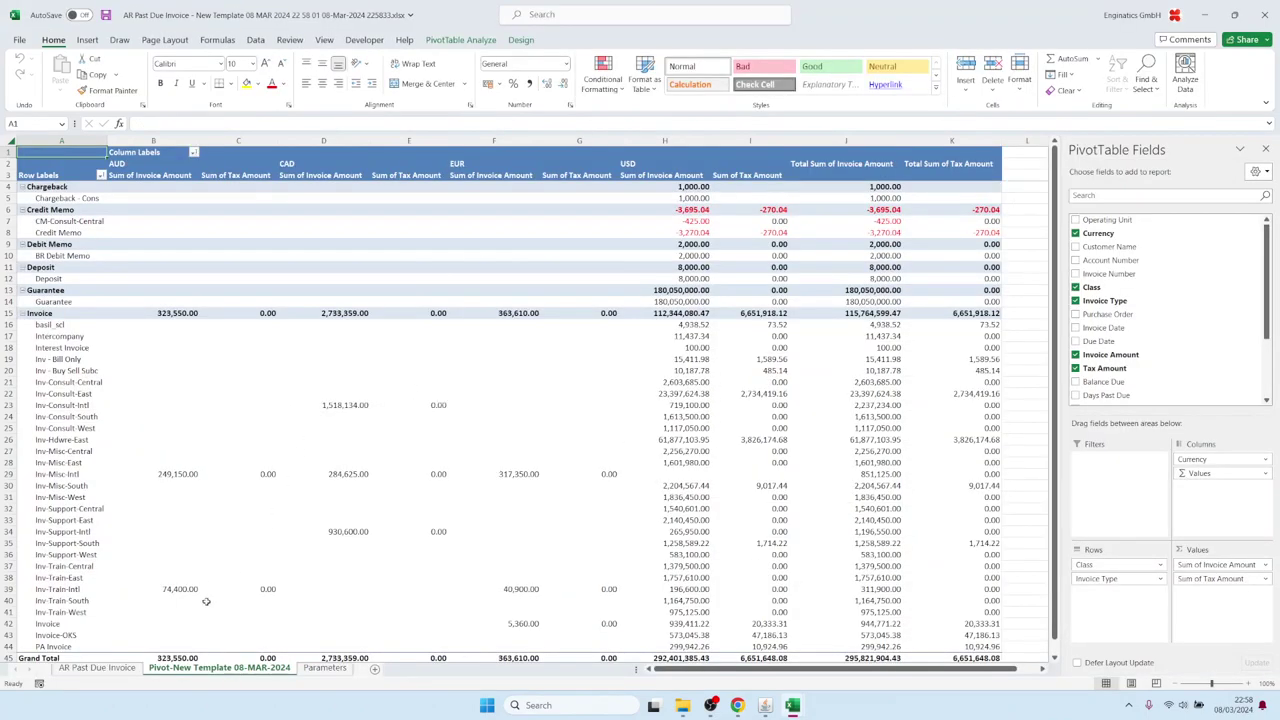
Remove Currency from the pivot columns, leaving Sum of Invoice Amount and Sum of Tax Amount
click(97, 668)
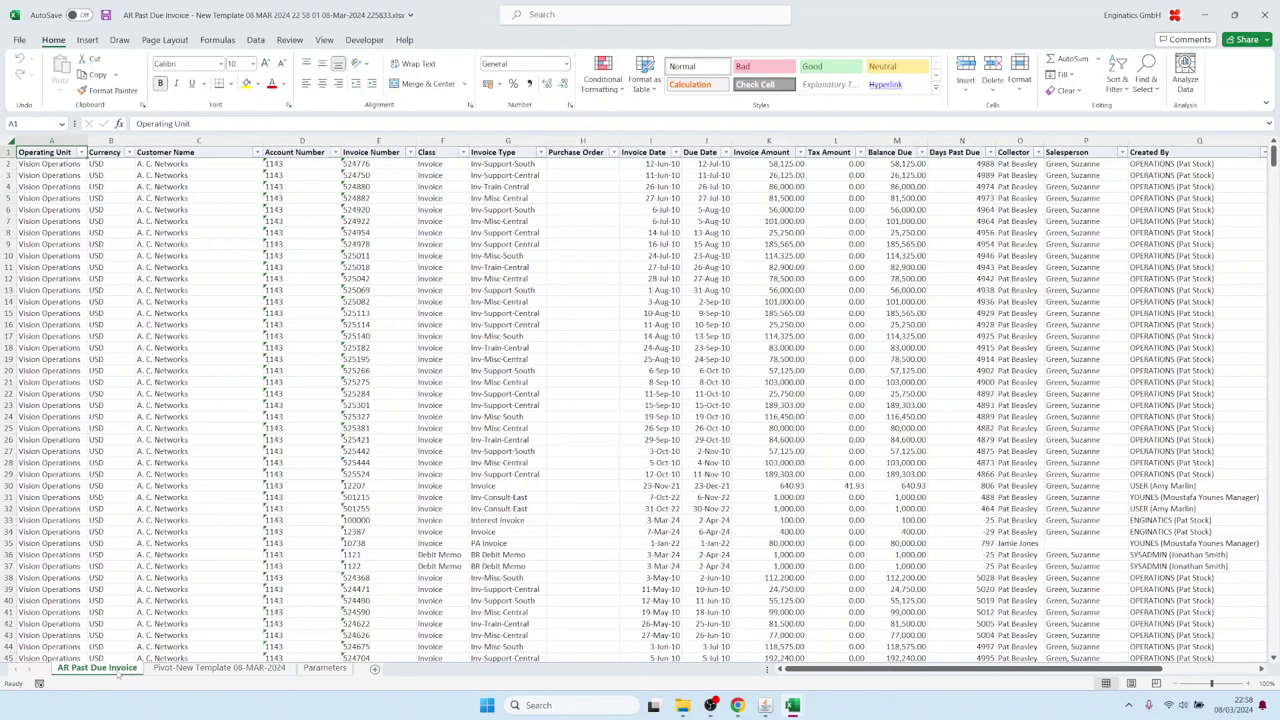
click(219, 668)
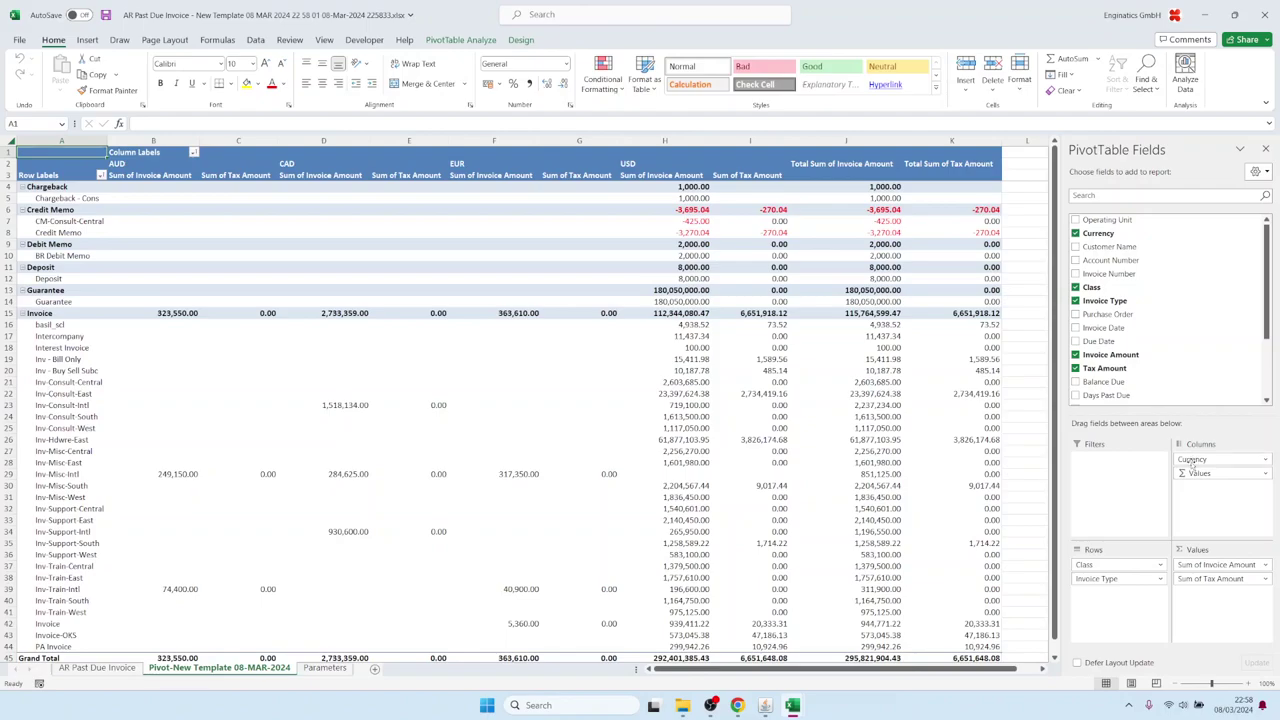
drag(1192, 460, 628, 378)
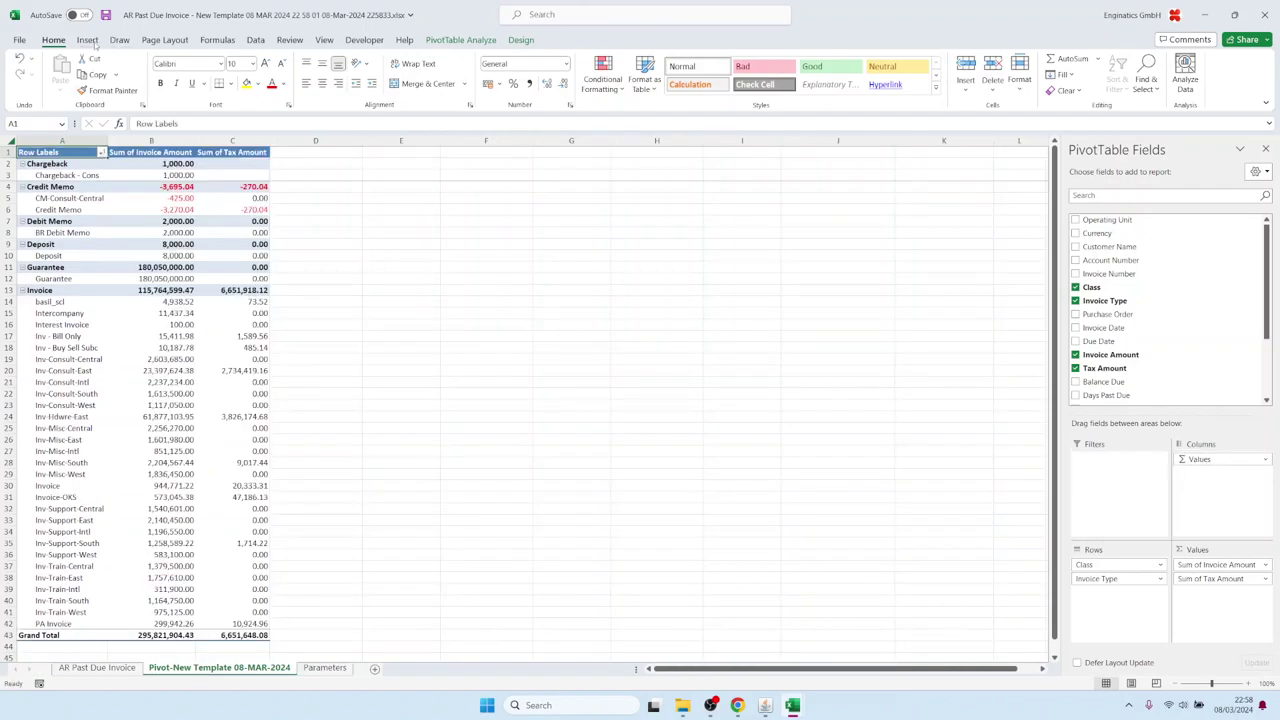
click(88, 40)
Insert a pie PivotChart and place it beside the pivot table near row 1
click(587, 75)
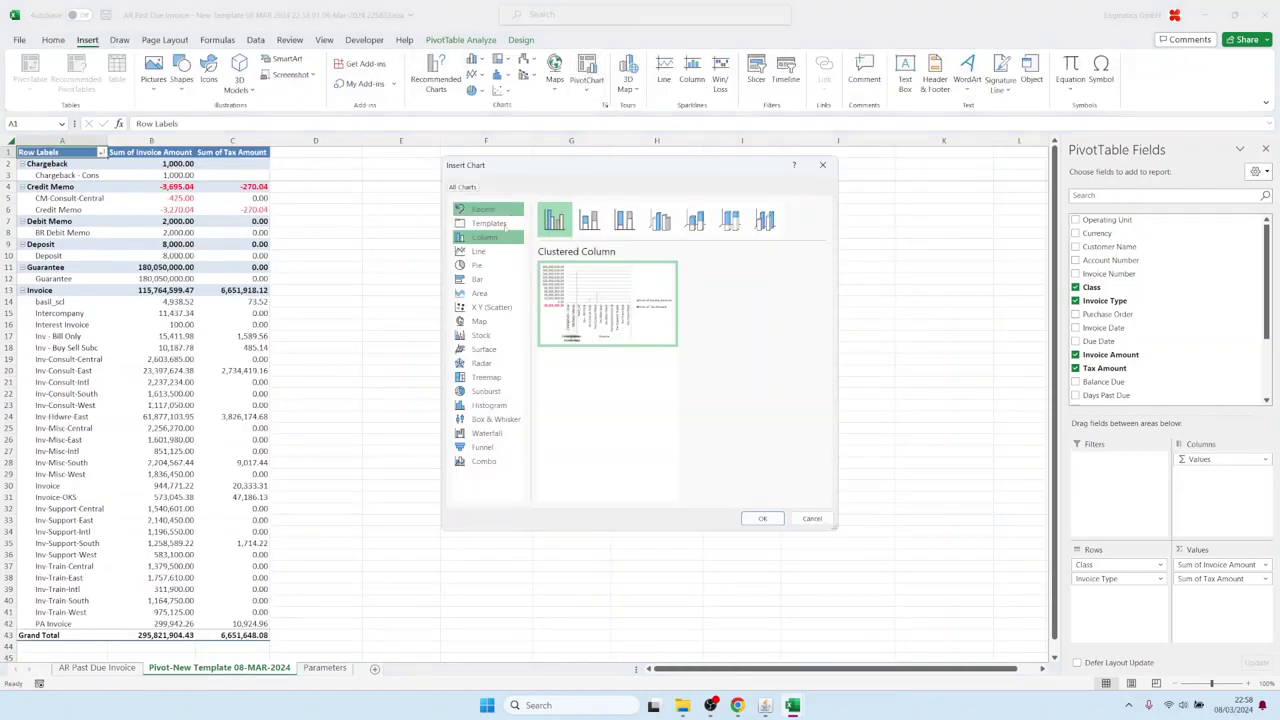
click(485, 267)
click(762, 518)
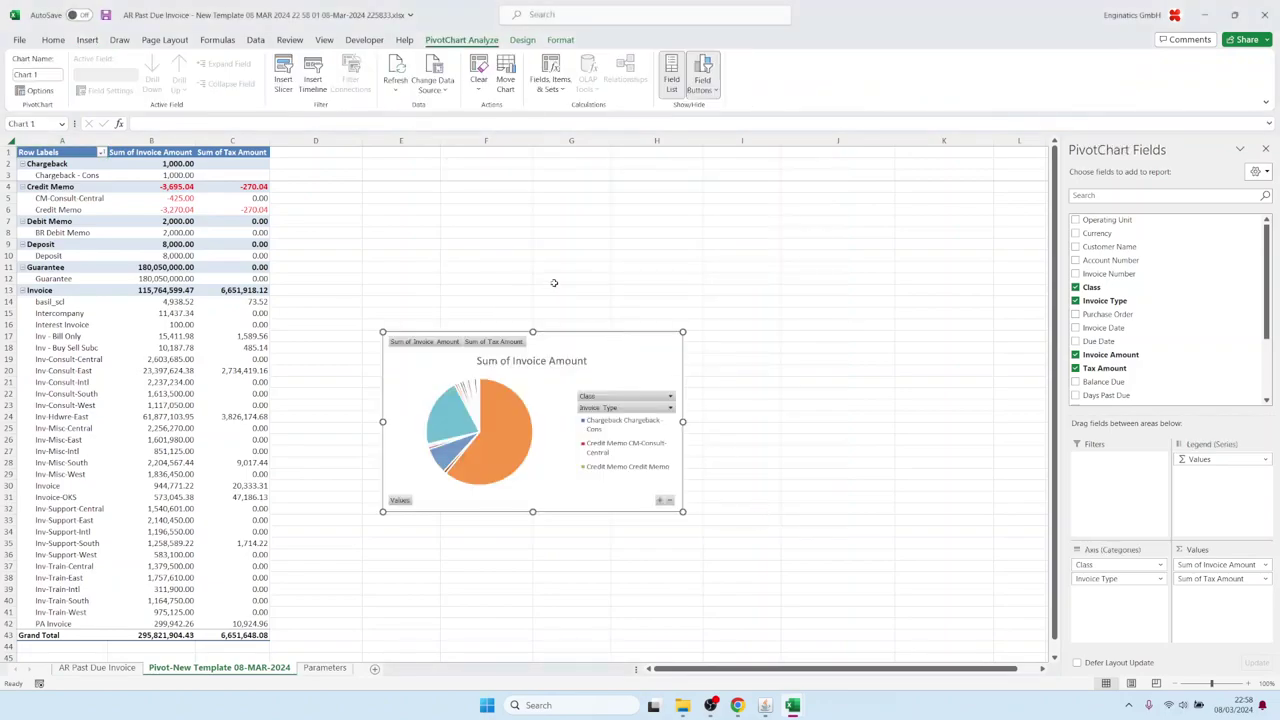
drag(569, 348, 479, 173)
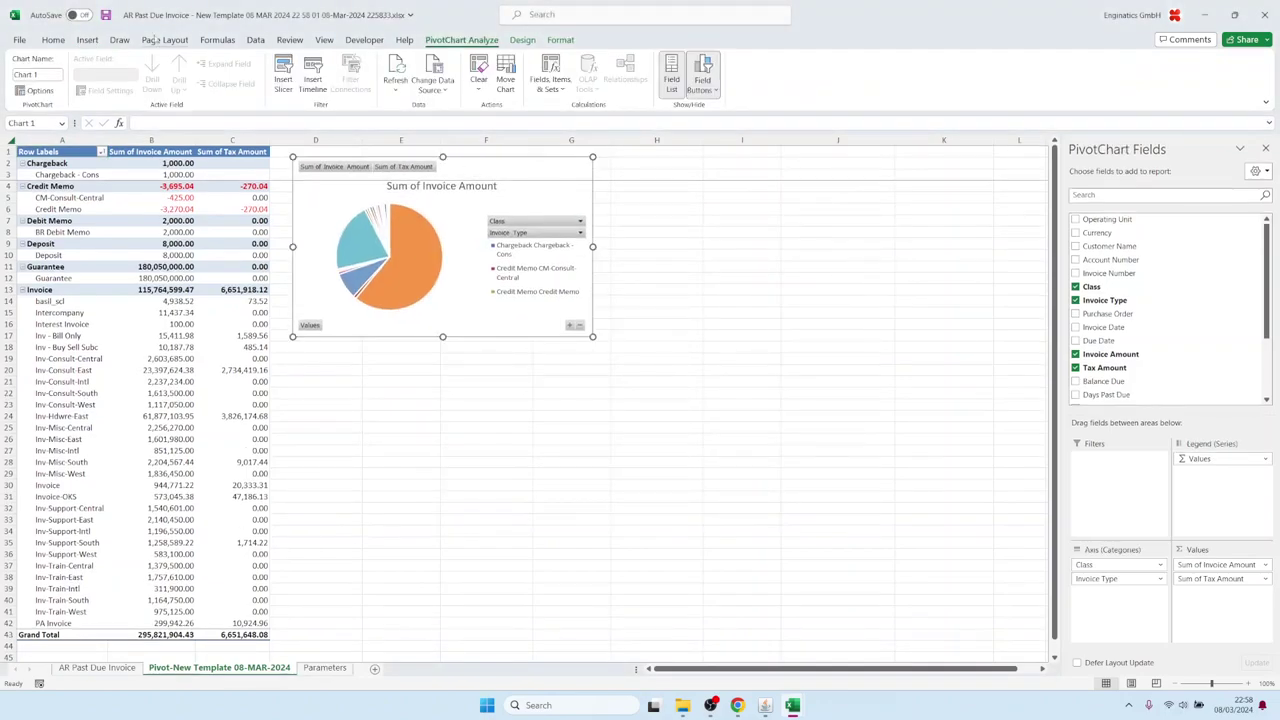
Add a Currency slicer below the chart and filter the pivot to CAD
click(88, 40)
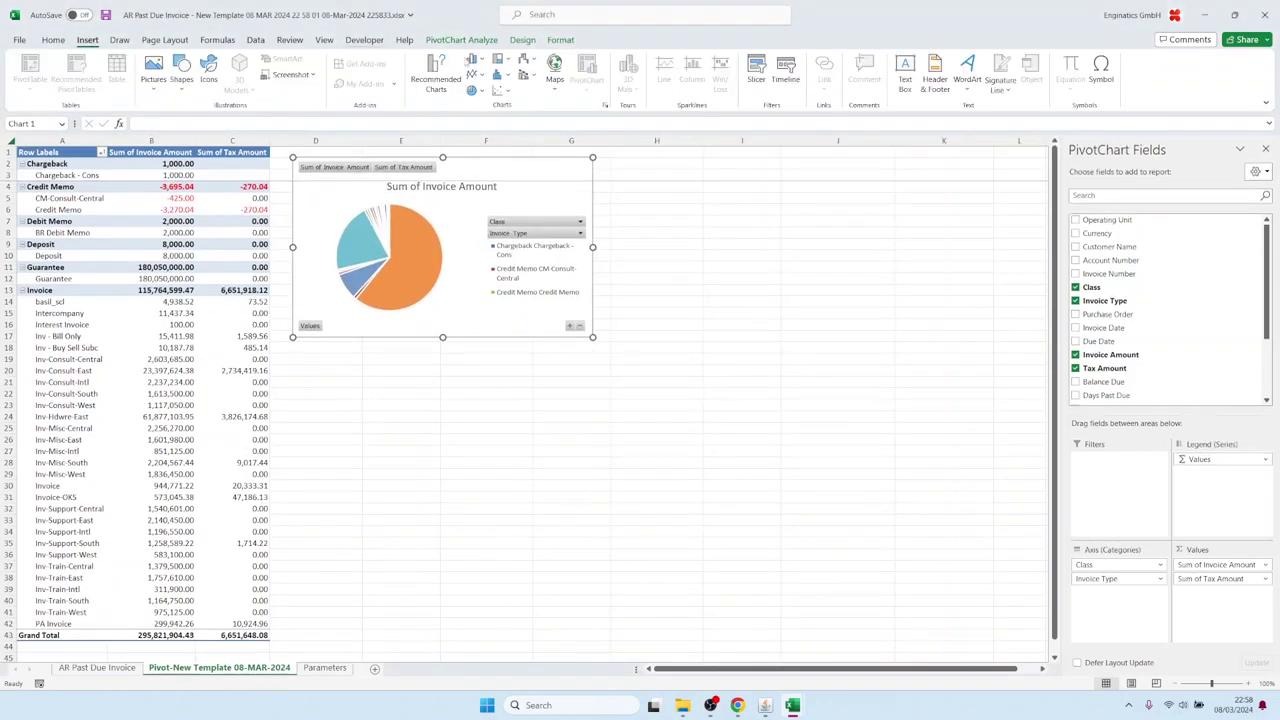
click(756, 78)
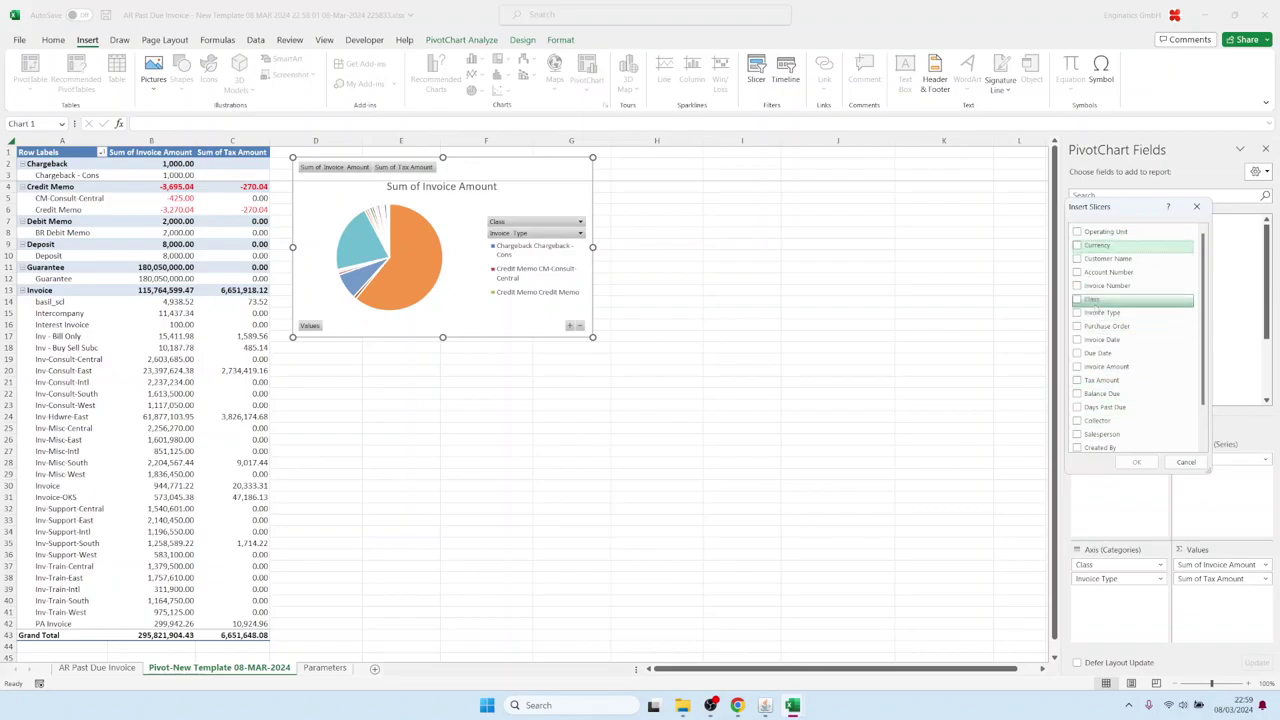
click(1077, 245)
click(1136, 463)
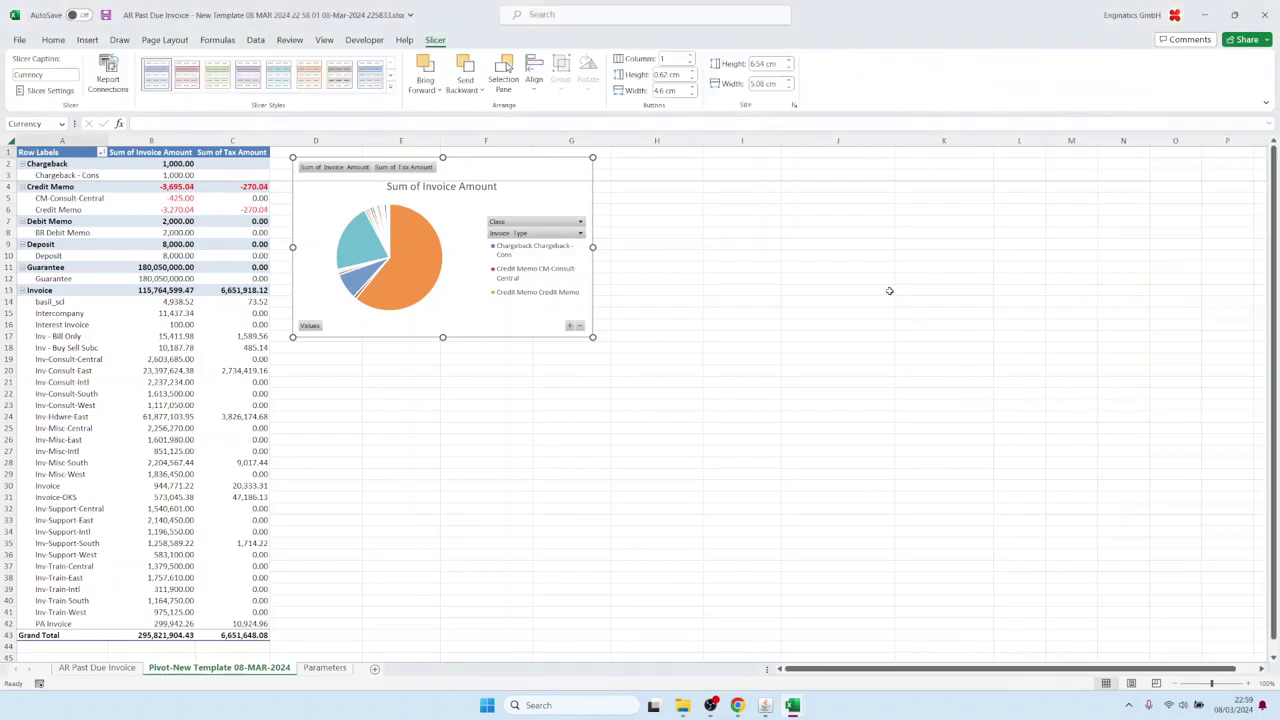
drag(526, 161, 530, 385)
click(515, 413)
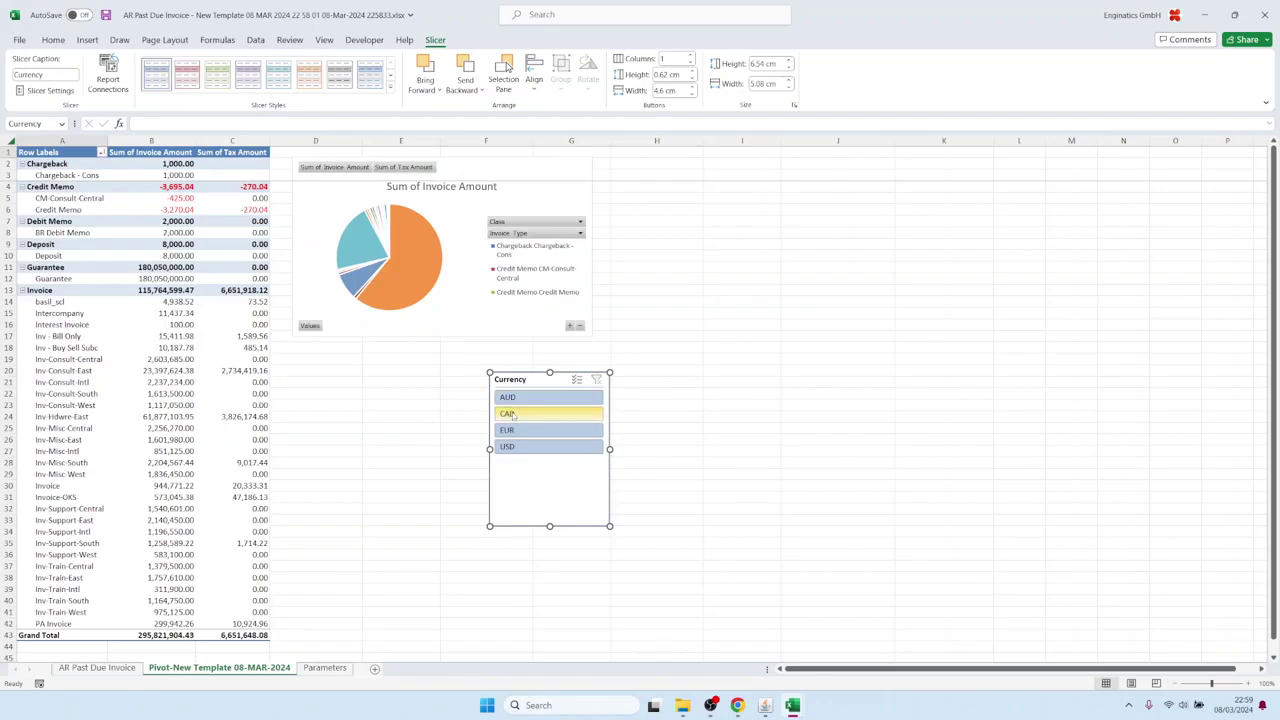
click(515, 446)
click(507, 415)
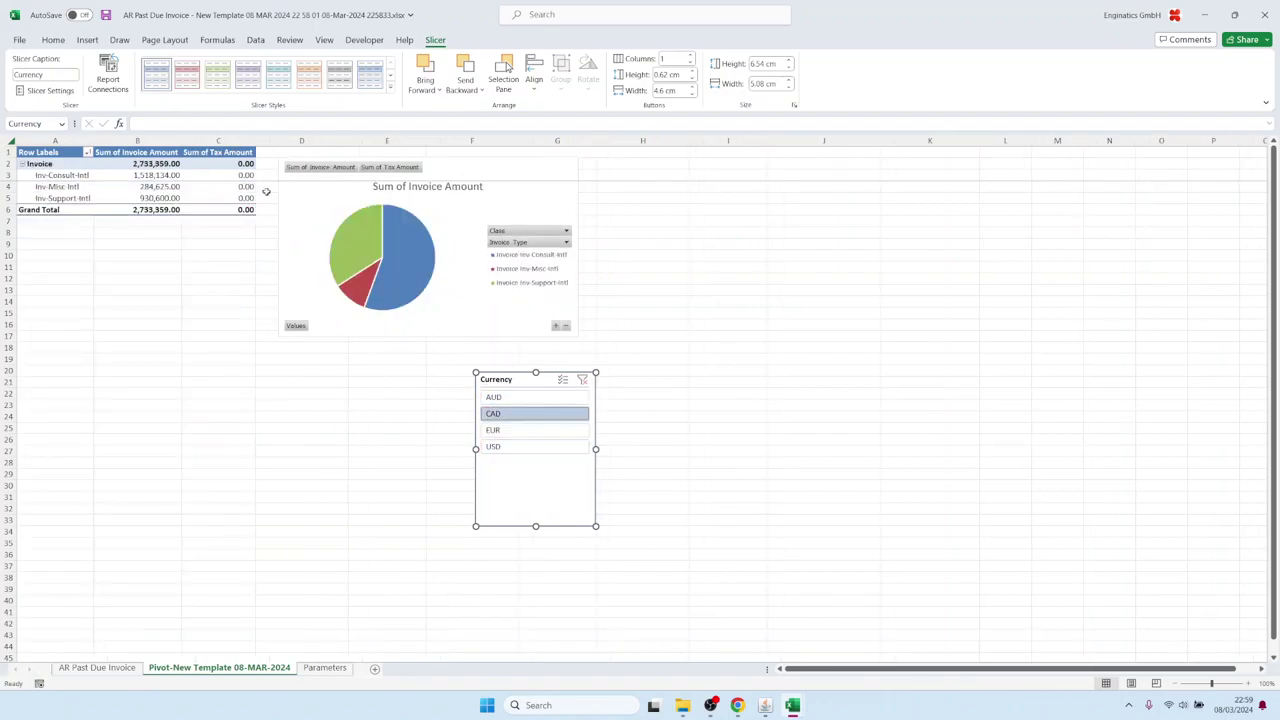
Save the workbook and upload it through the New Template's Excel Upload tab
key(ctrl+s)
click(766, 705)
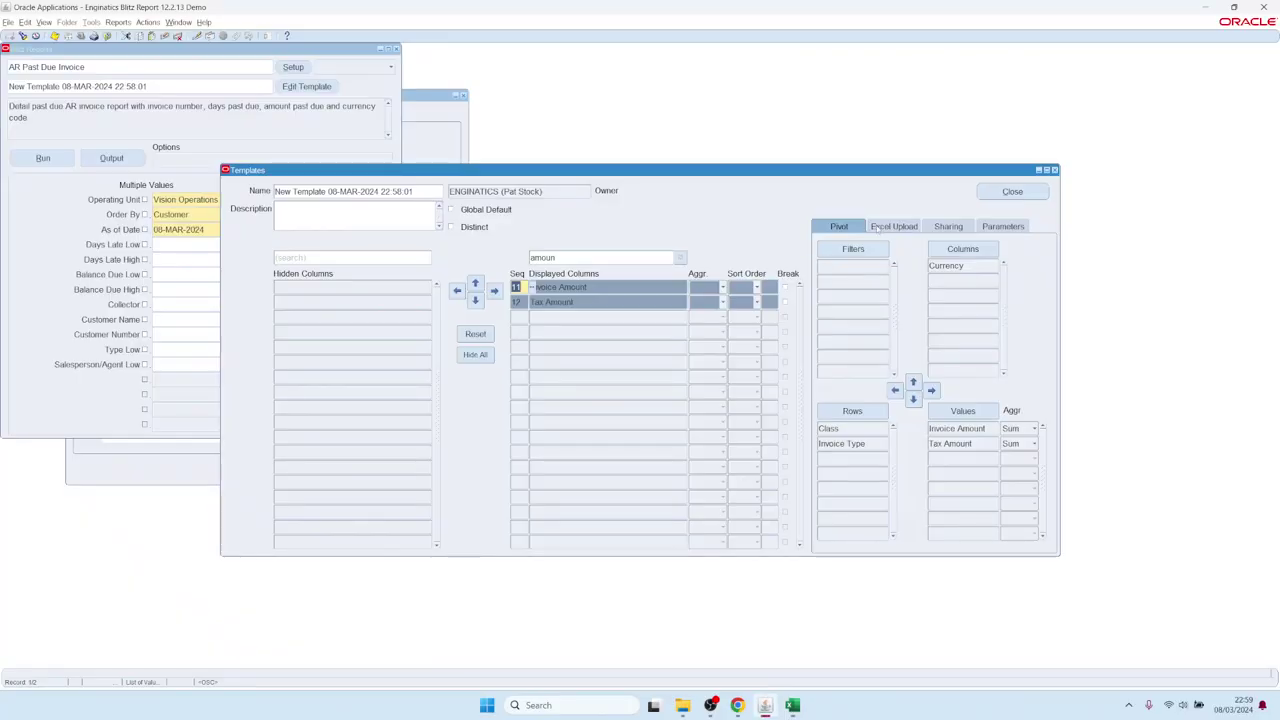
click(893, 225)
click(838, 248)
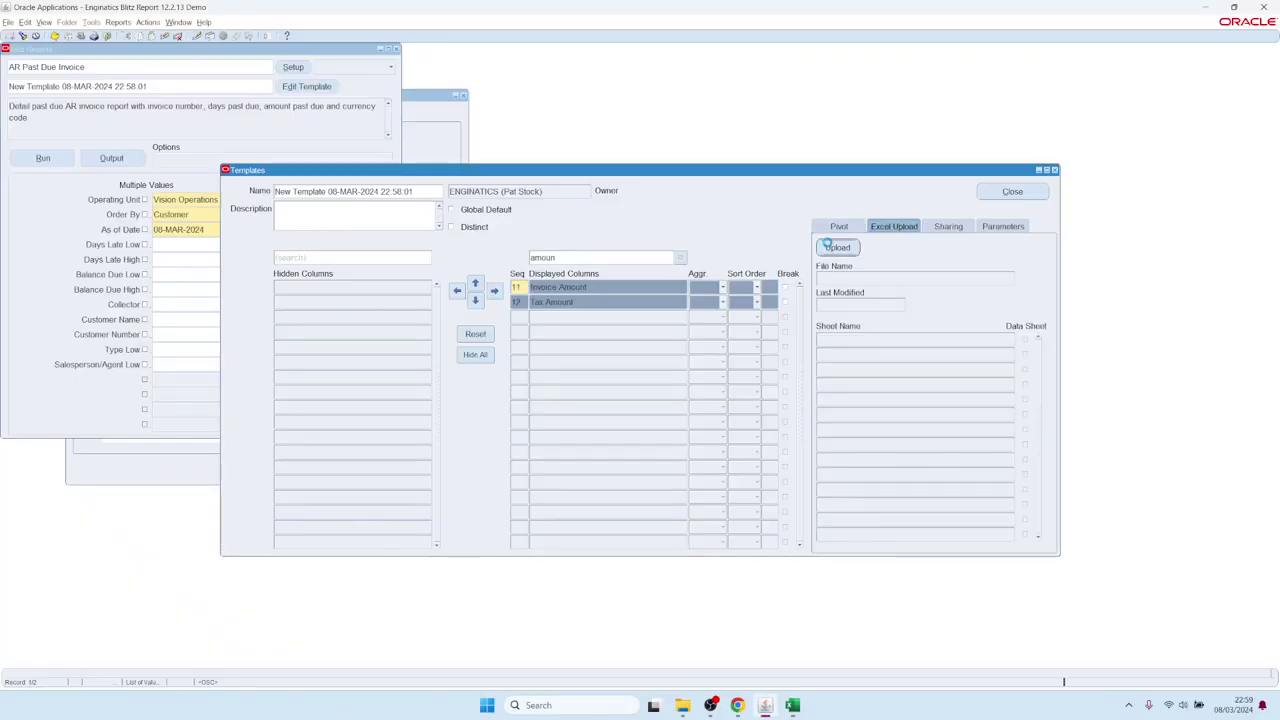
click(97, 132)
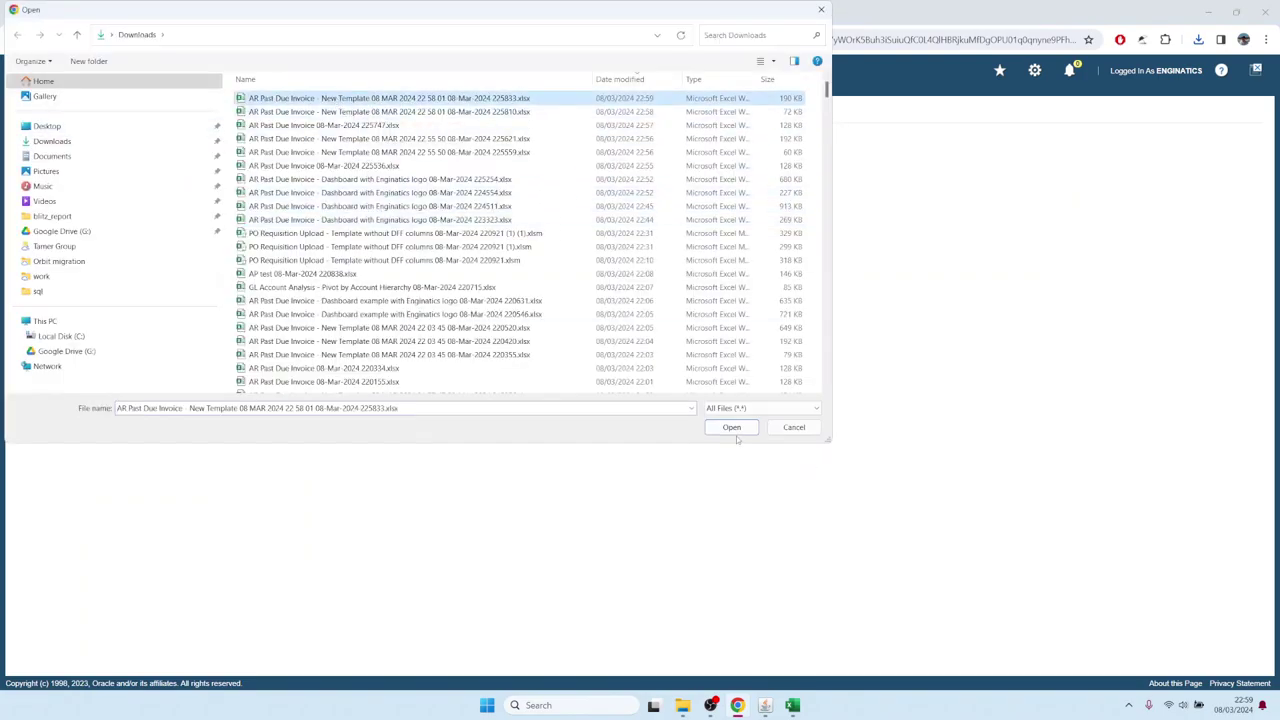
click(734, 429)
click(92, 147)
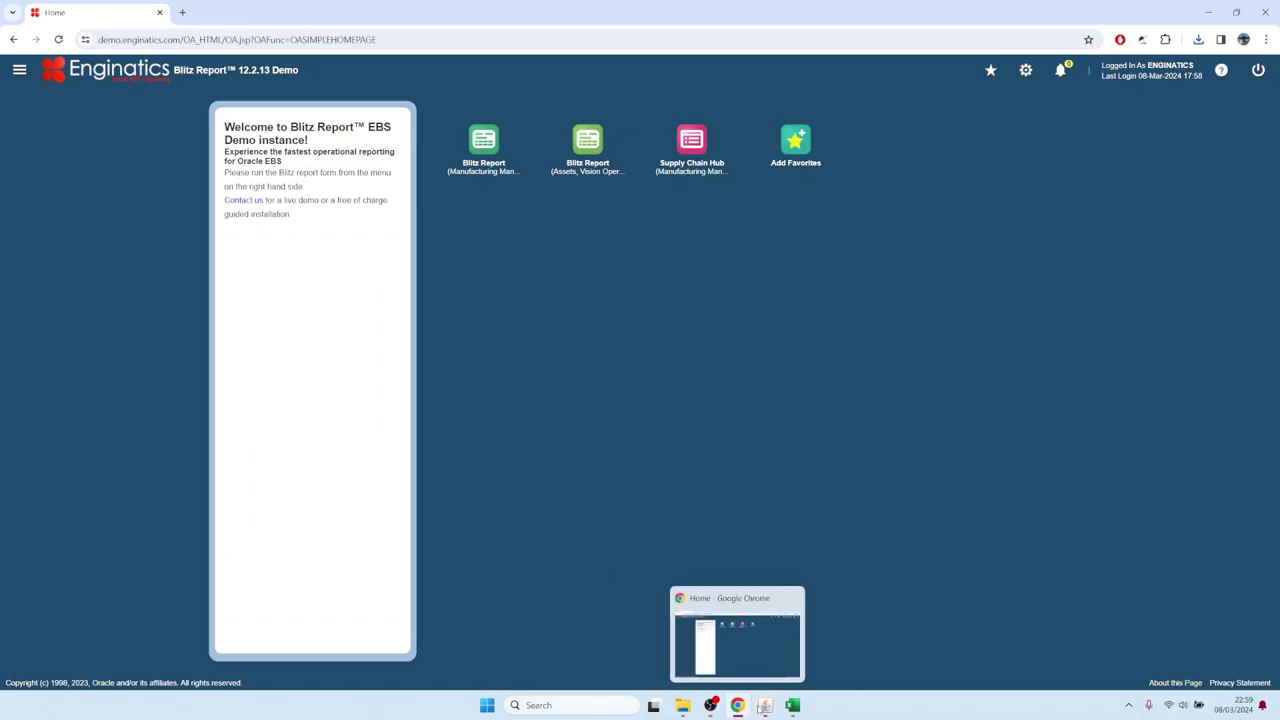
click(765, 705)
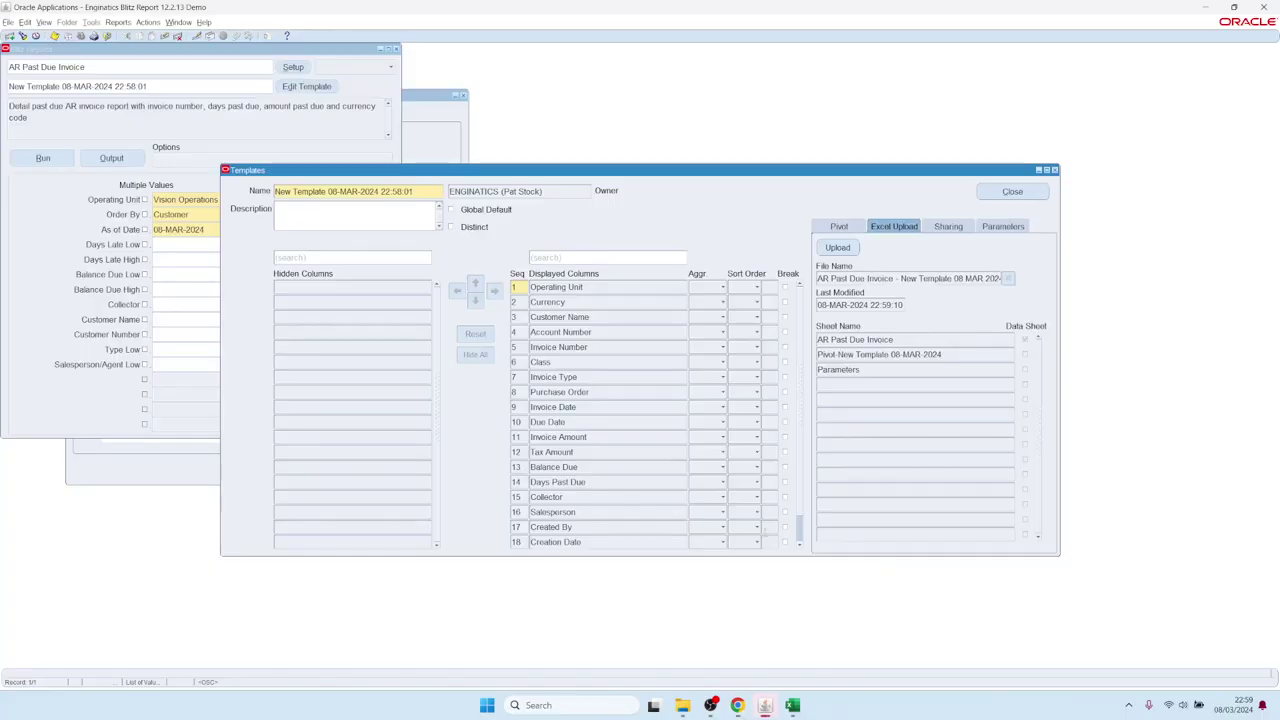
Rerun the report with As of Date 08-MAR-2009 and inspect the invoice dates in the output
click(67, 115)
click(217, 228)
text(09)
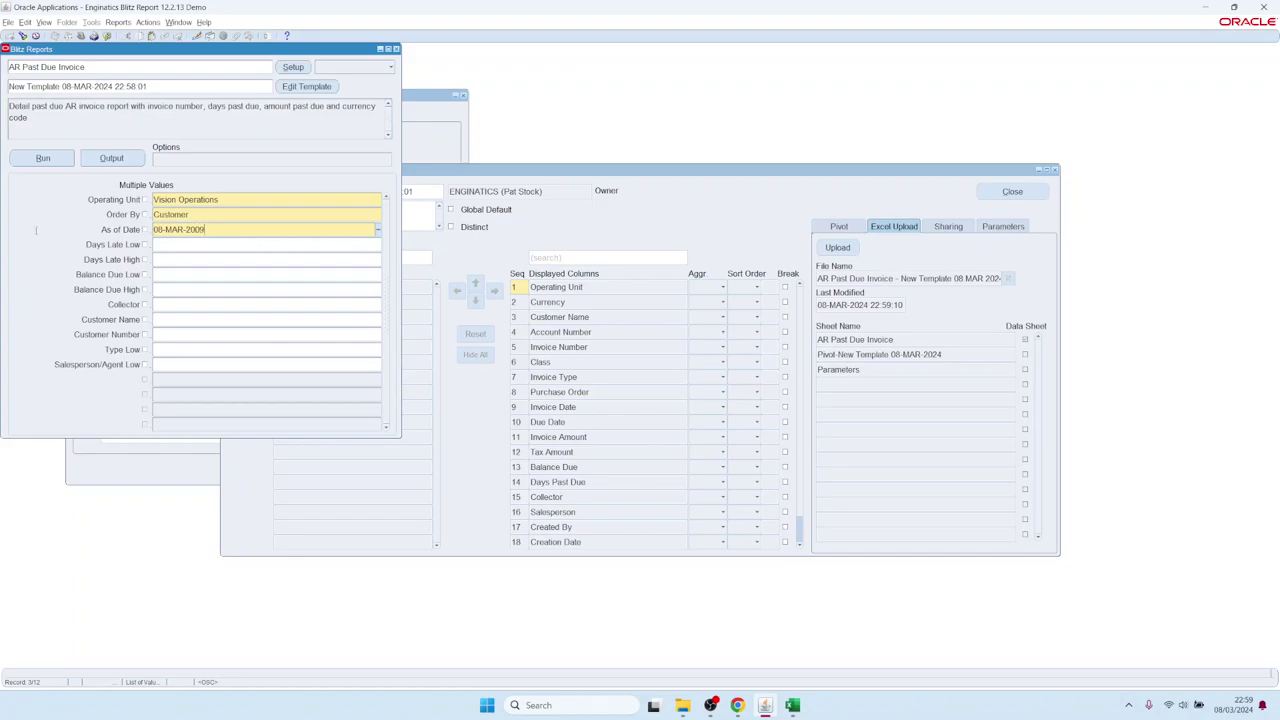
click(43, 158)
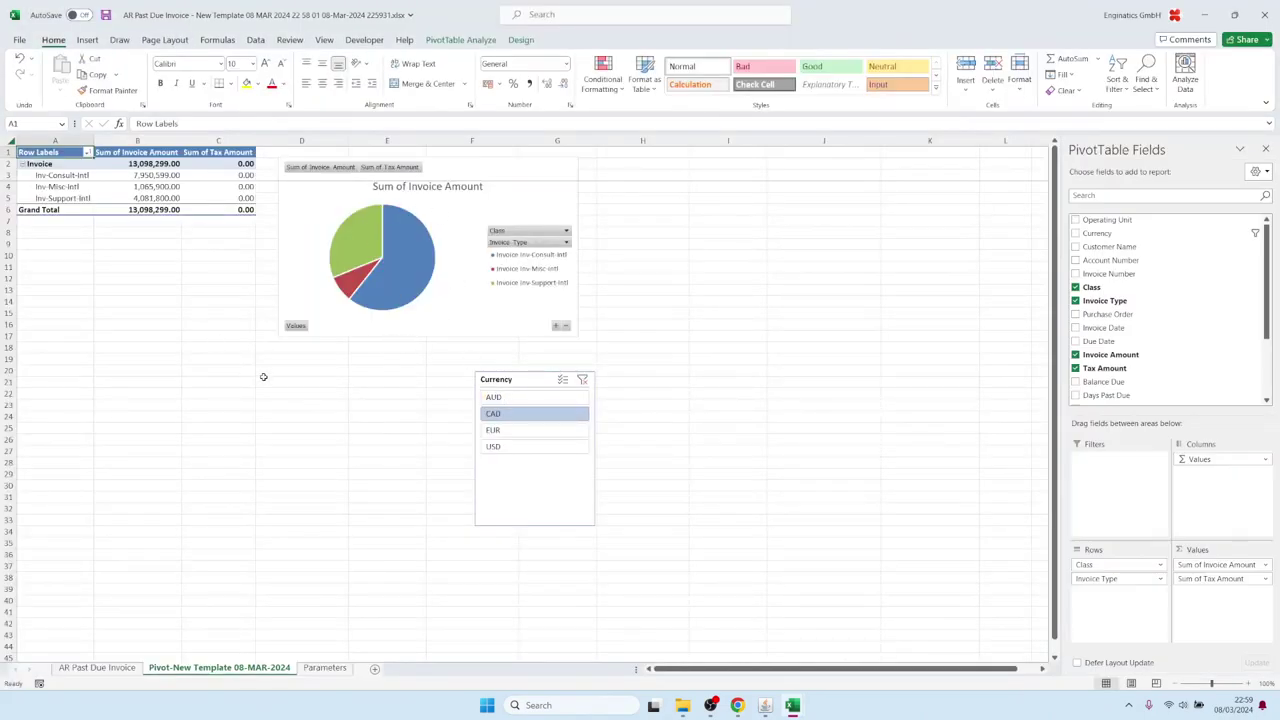
click(96, 667)
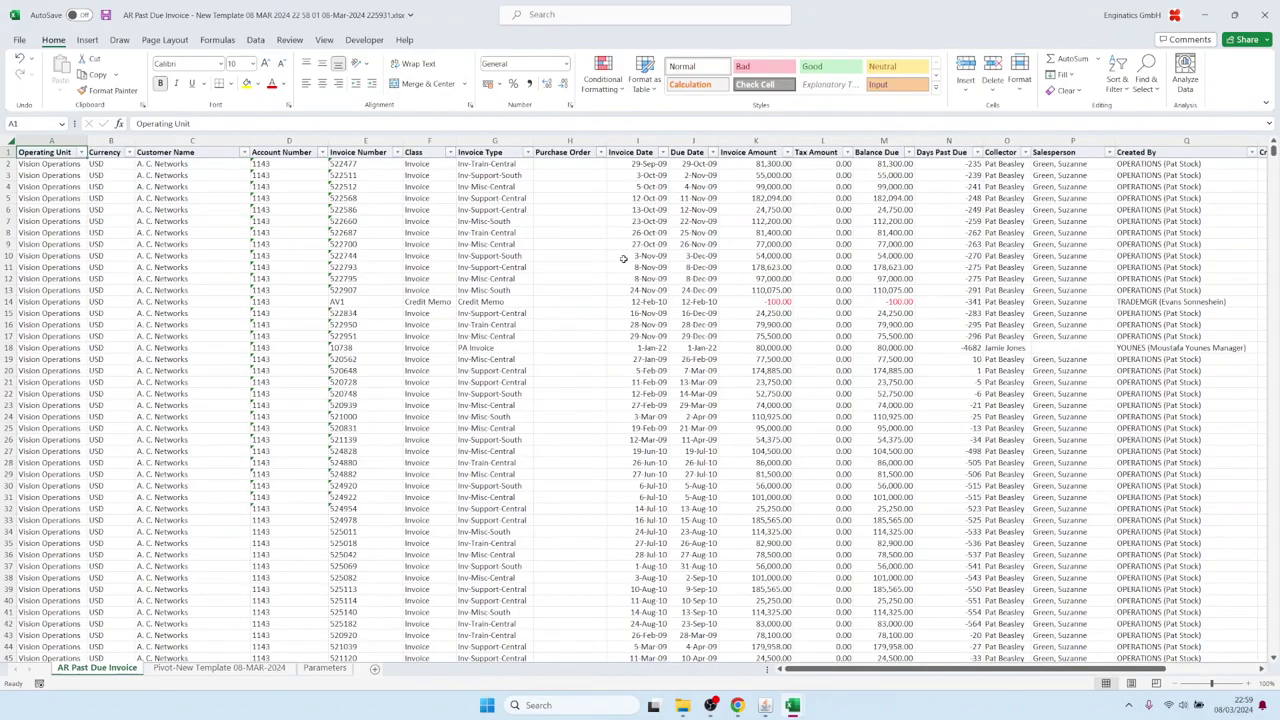
click(648, 176)
drag(648, 176, 648, 336)
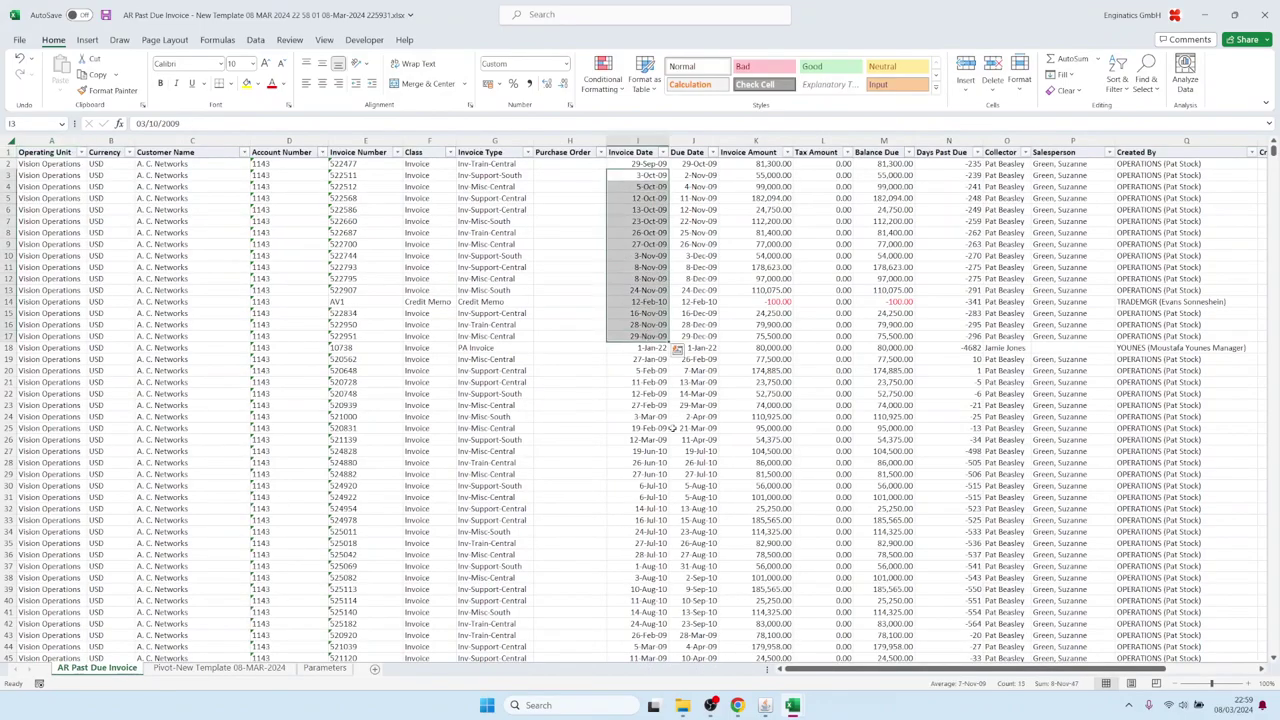
mouse_move(765, 705)
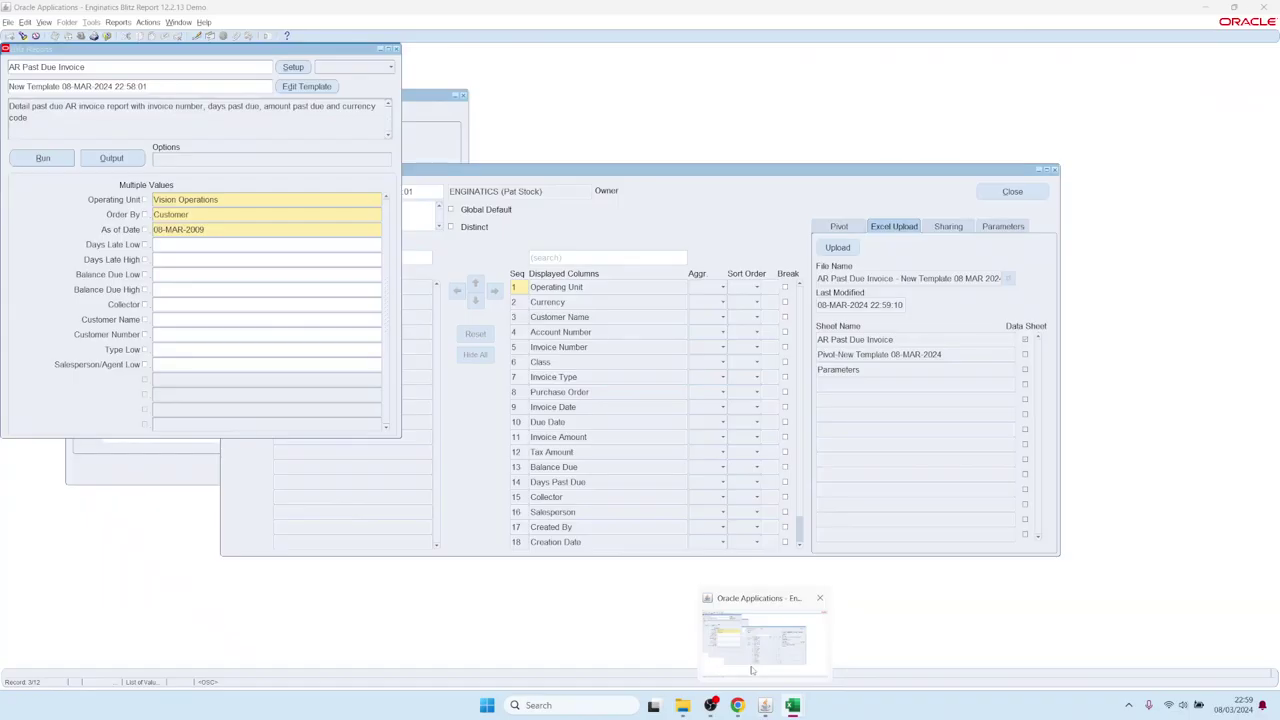
Select the Dashboard with Enginatics logo template and run the report
click(752, 670)
double_click(237, 87)
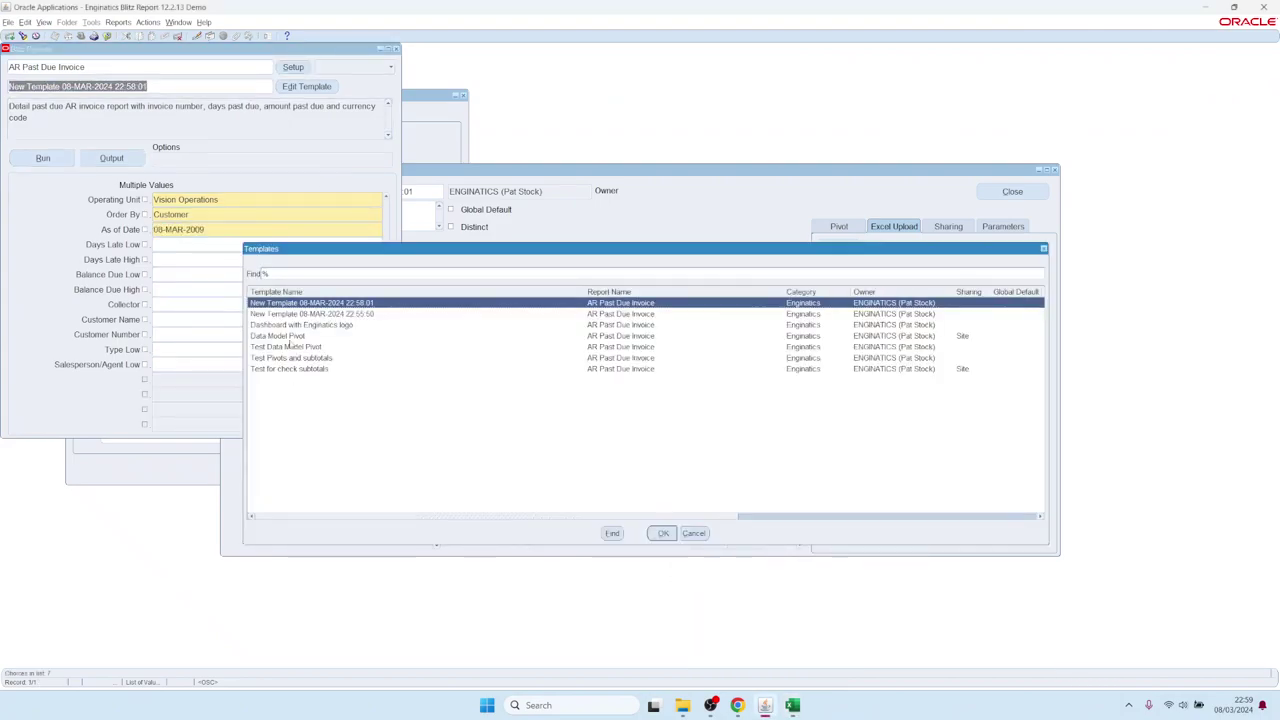
click(289, 326)
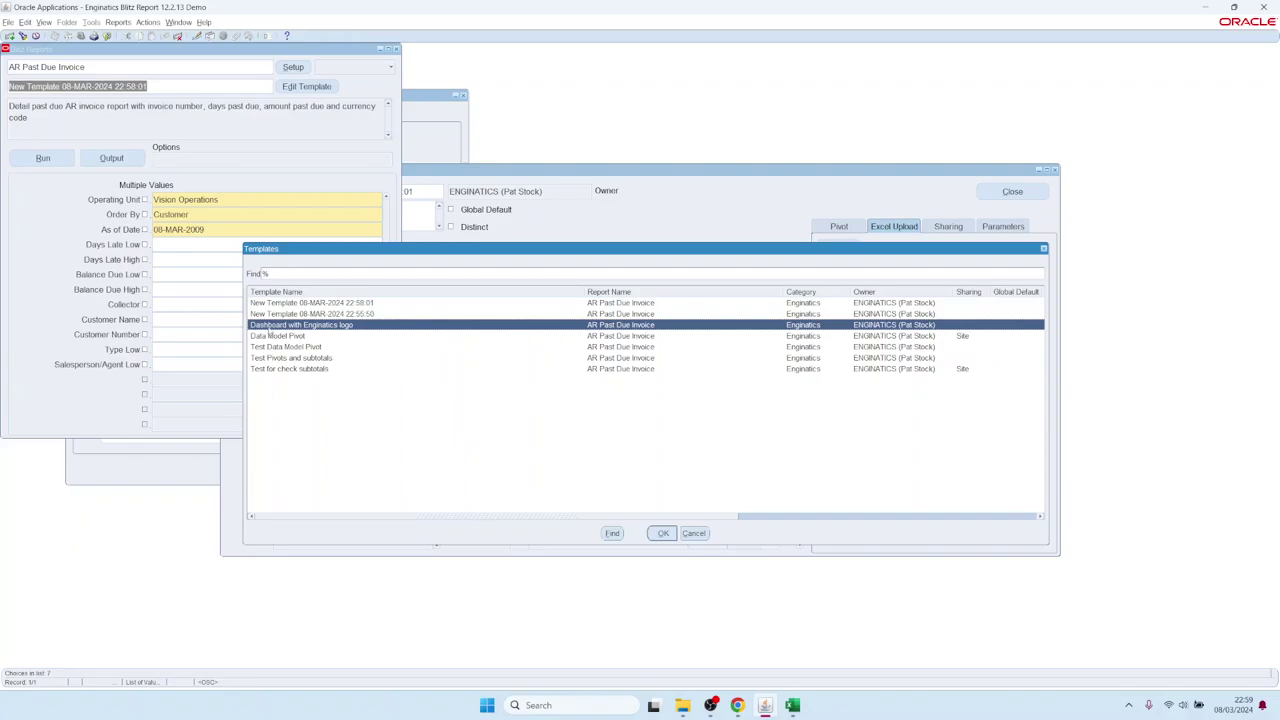
double_click(268, 327)
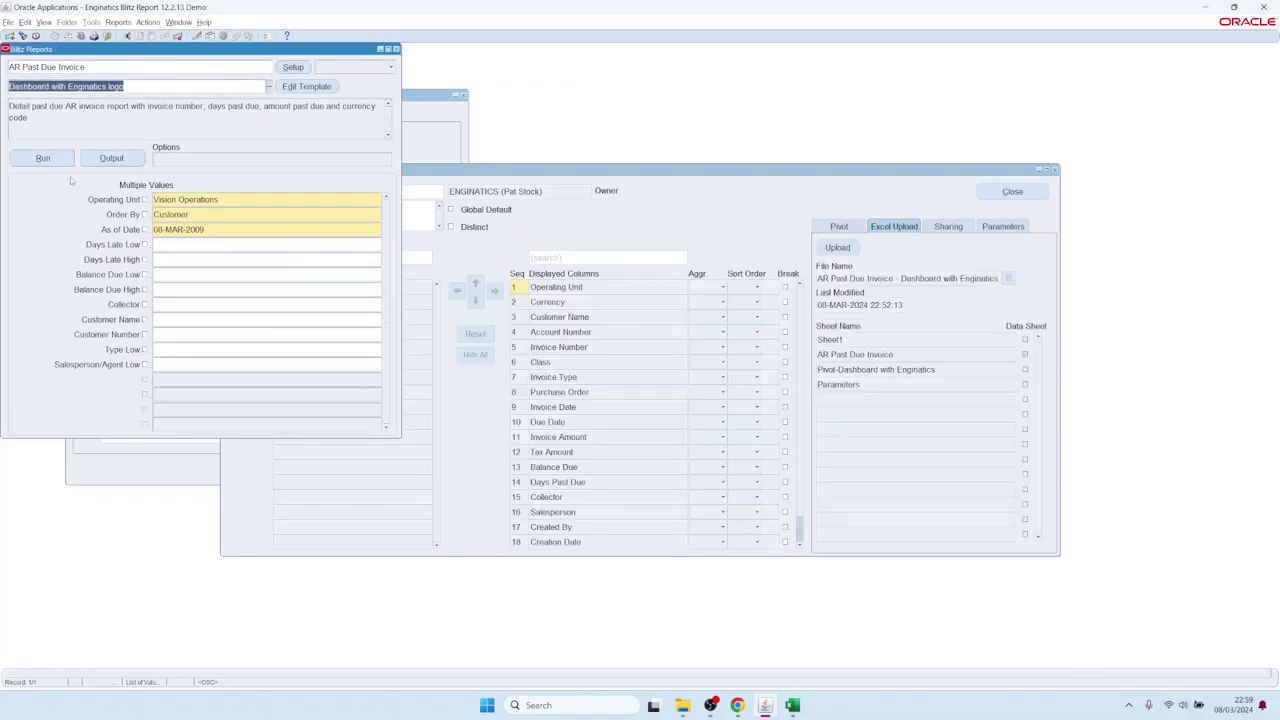
click(43, 158)
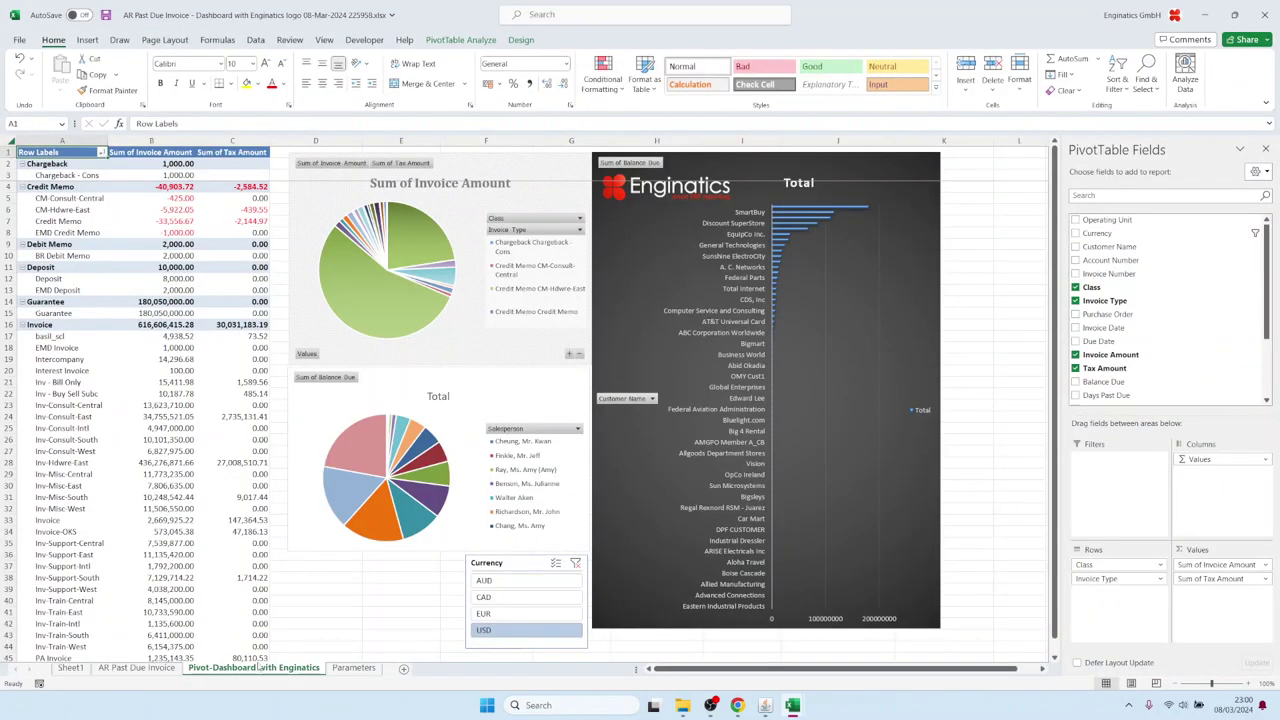
Review Invoice Amount totals, customer and salesperson names across the dashboard output sheets
click(136, 668)
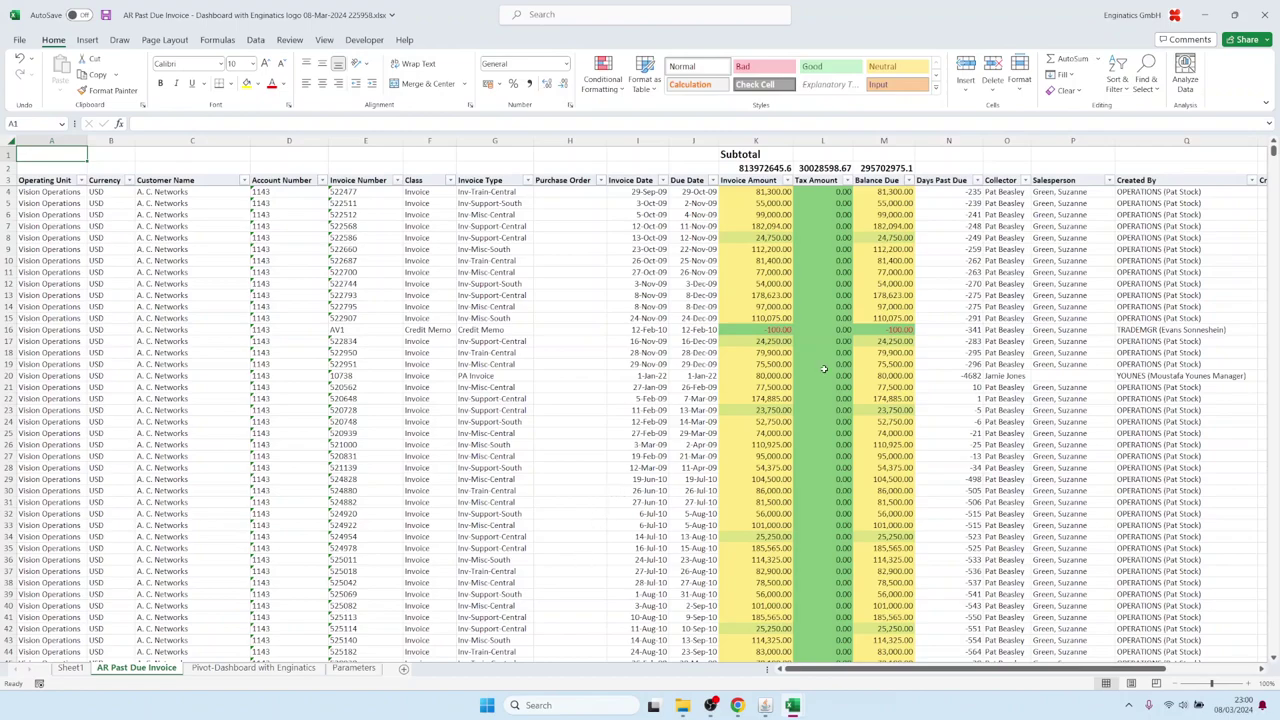
drag(777, 262, 795, 588)
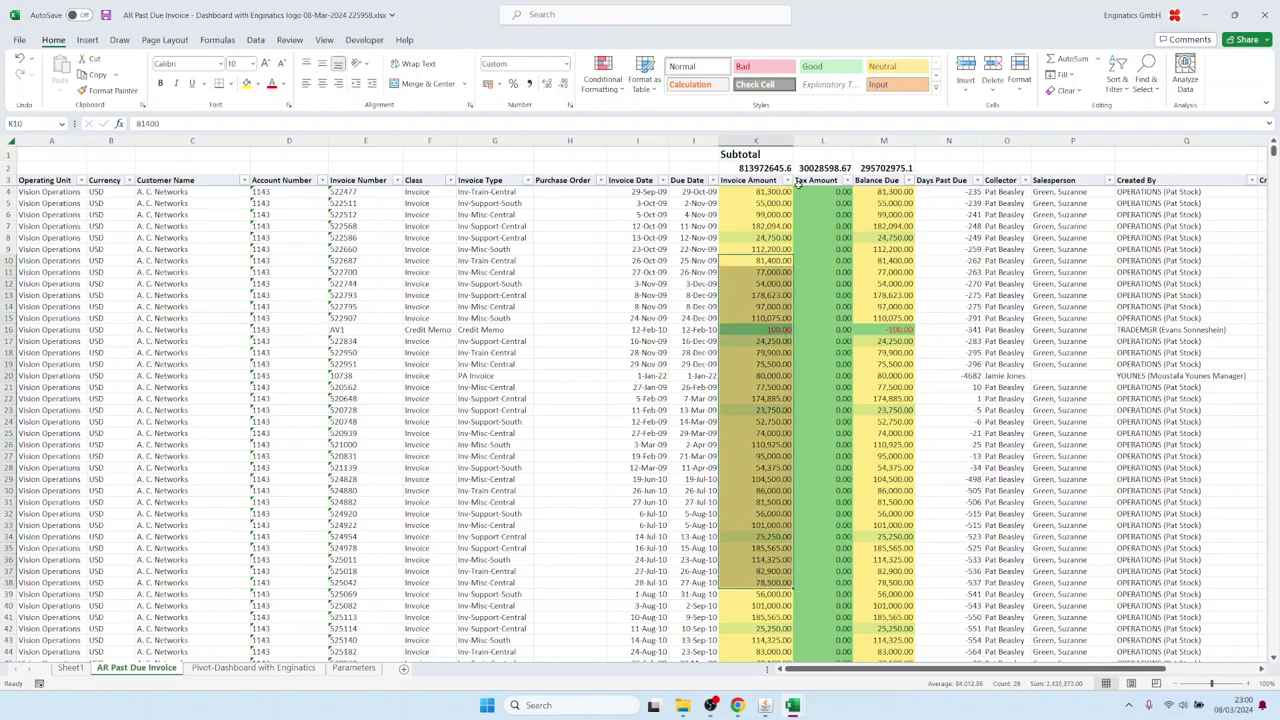
drag(773, 165, 900, 168)
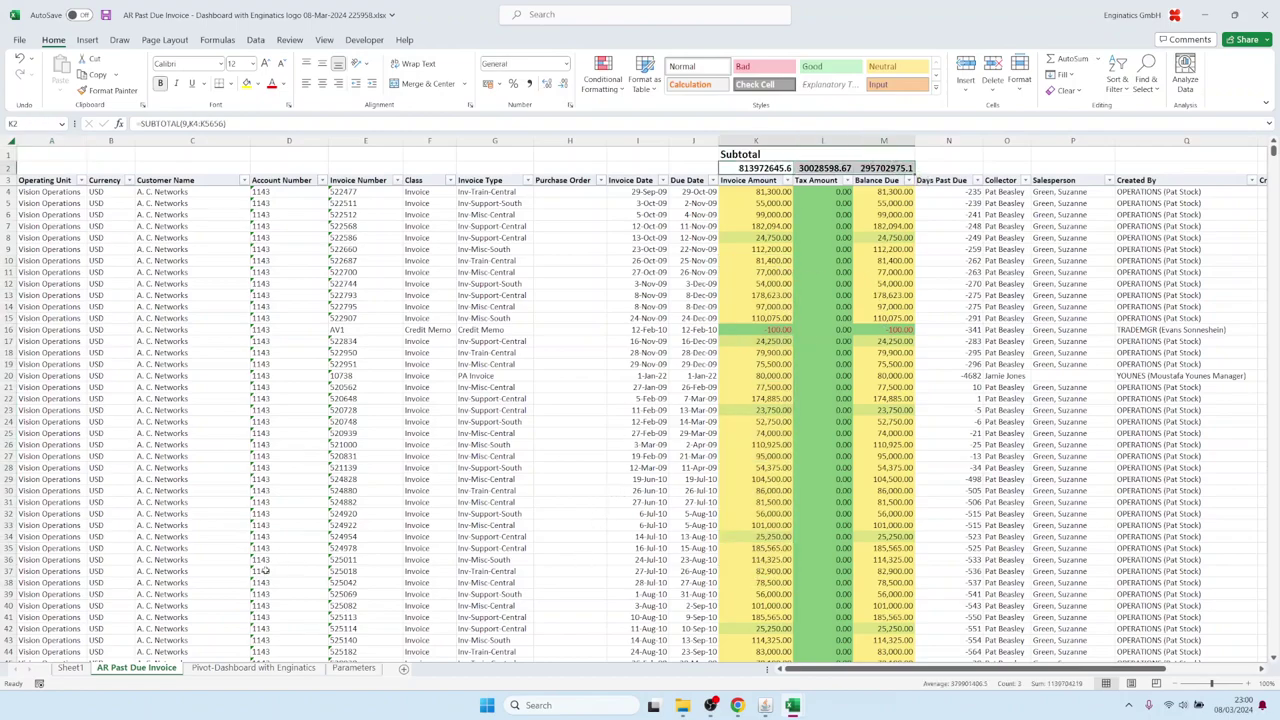
click(72, 668)
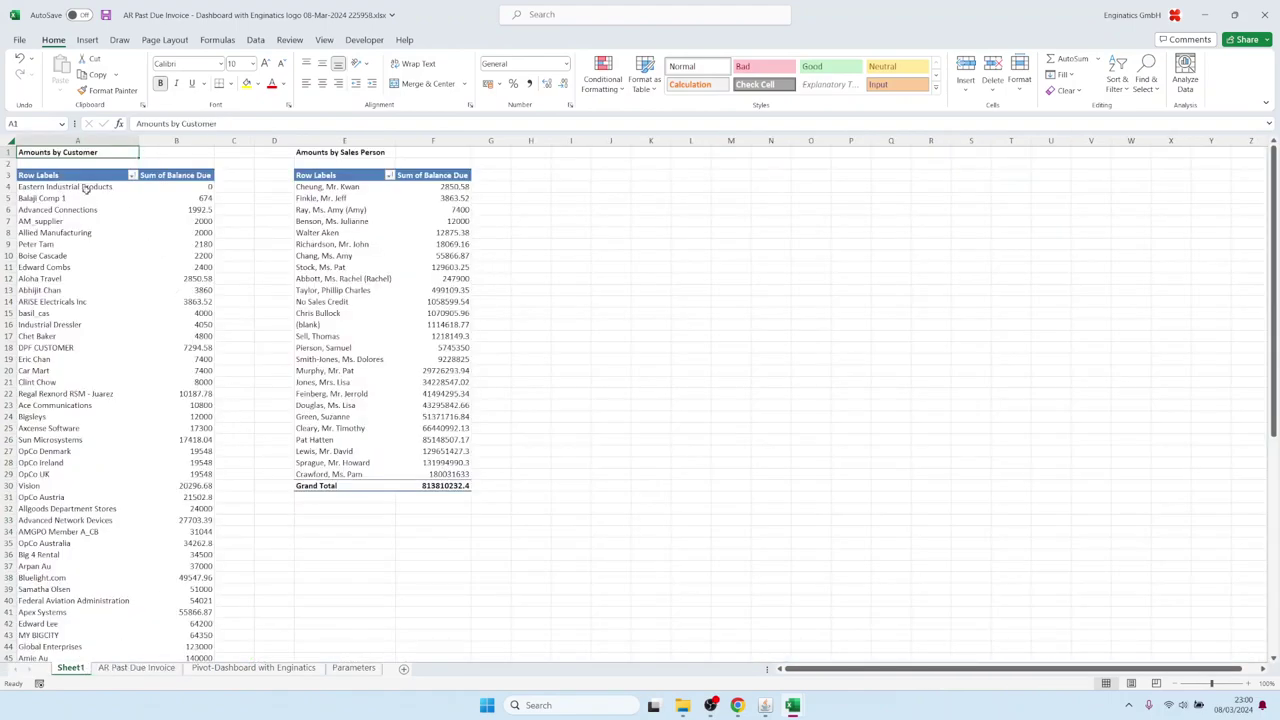
drag(64, 232, 64, 451)
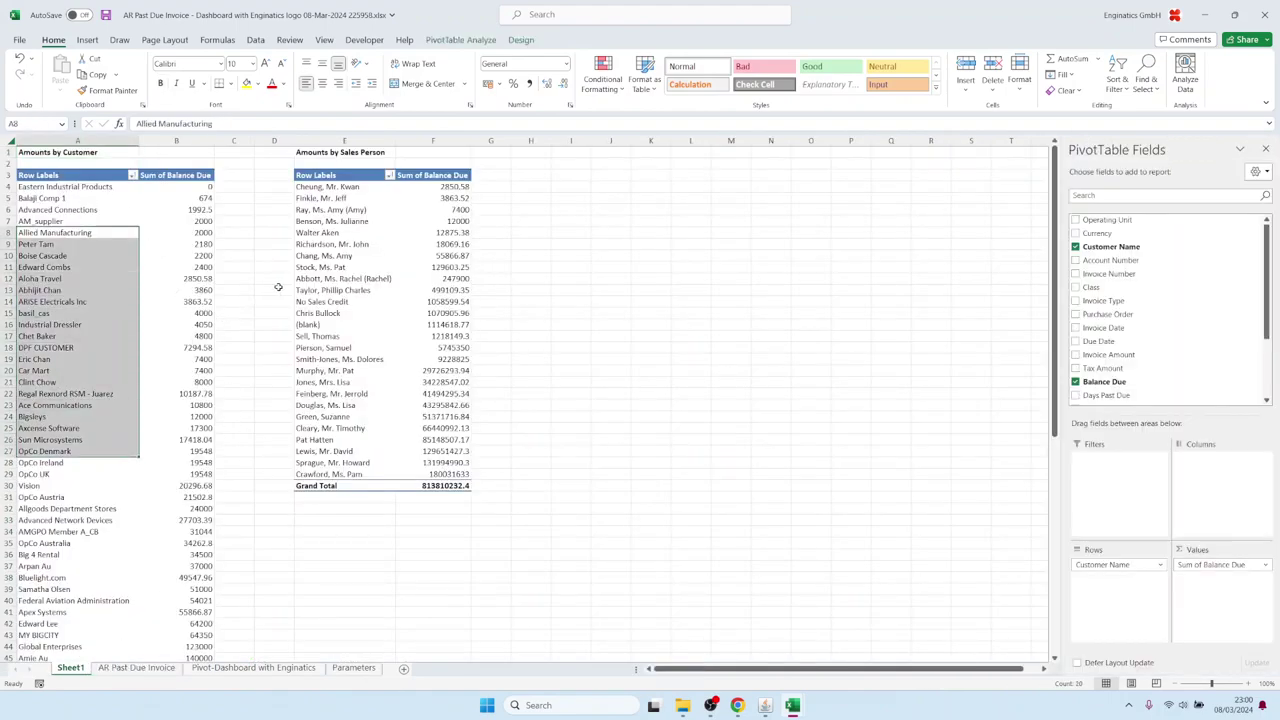
drag(332, 221, 330, 359)
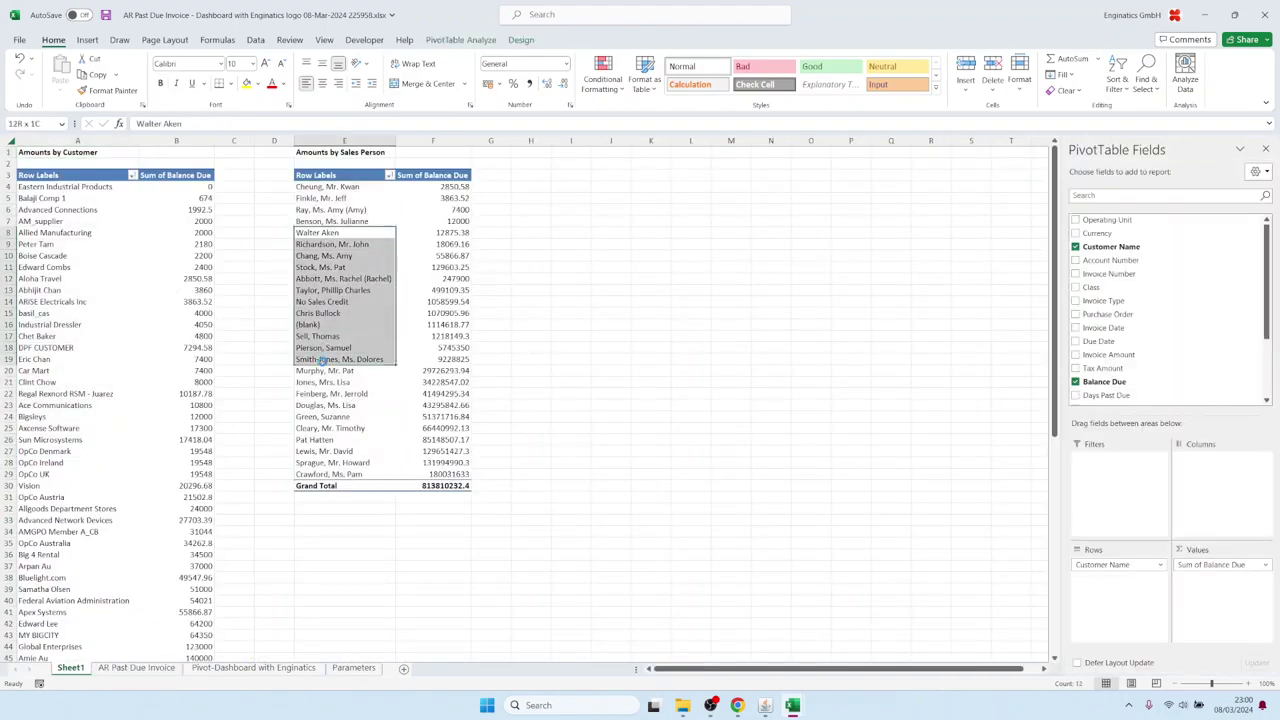
click(262, 668)
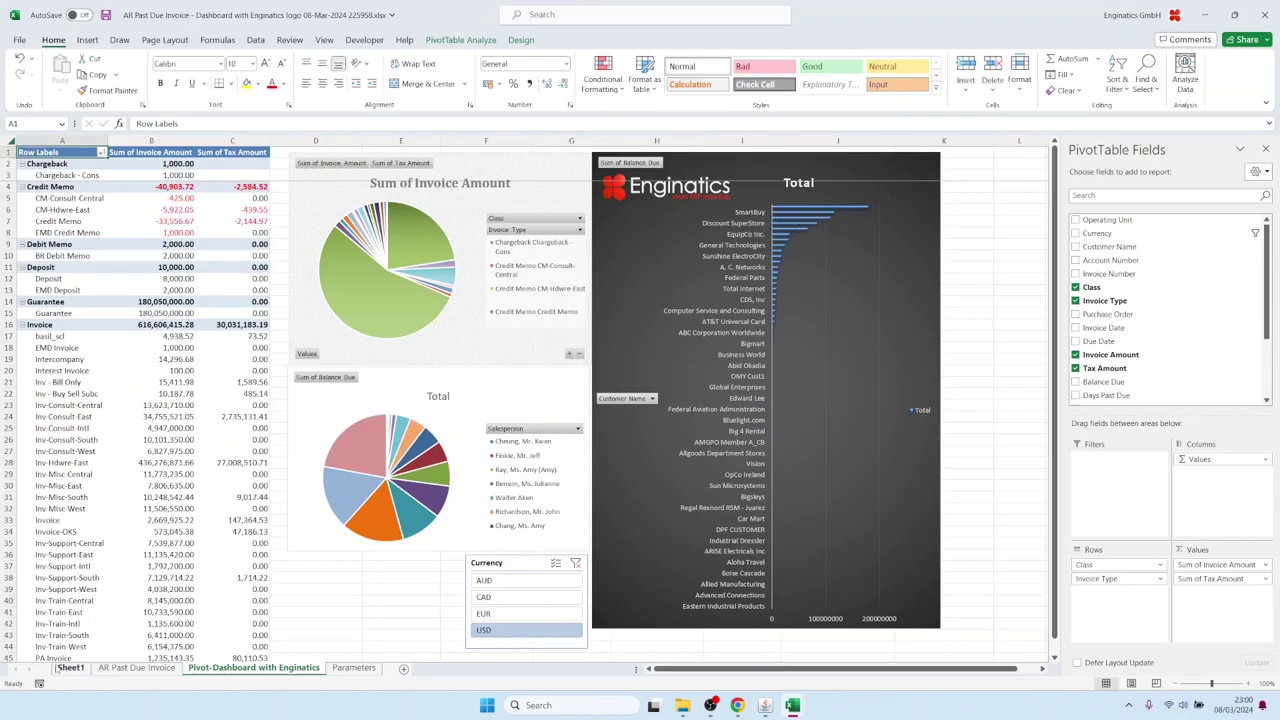
Copy Sheet1 customer names A65:A77, ABC Application Software through Ace Gates, and return to Oracle
click(70, 667)
scroll(66, 527, down, 2)
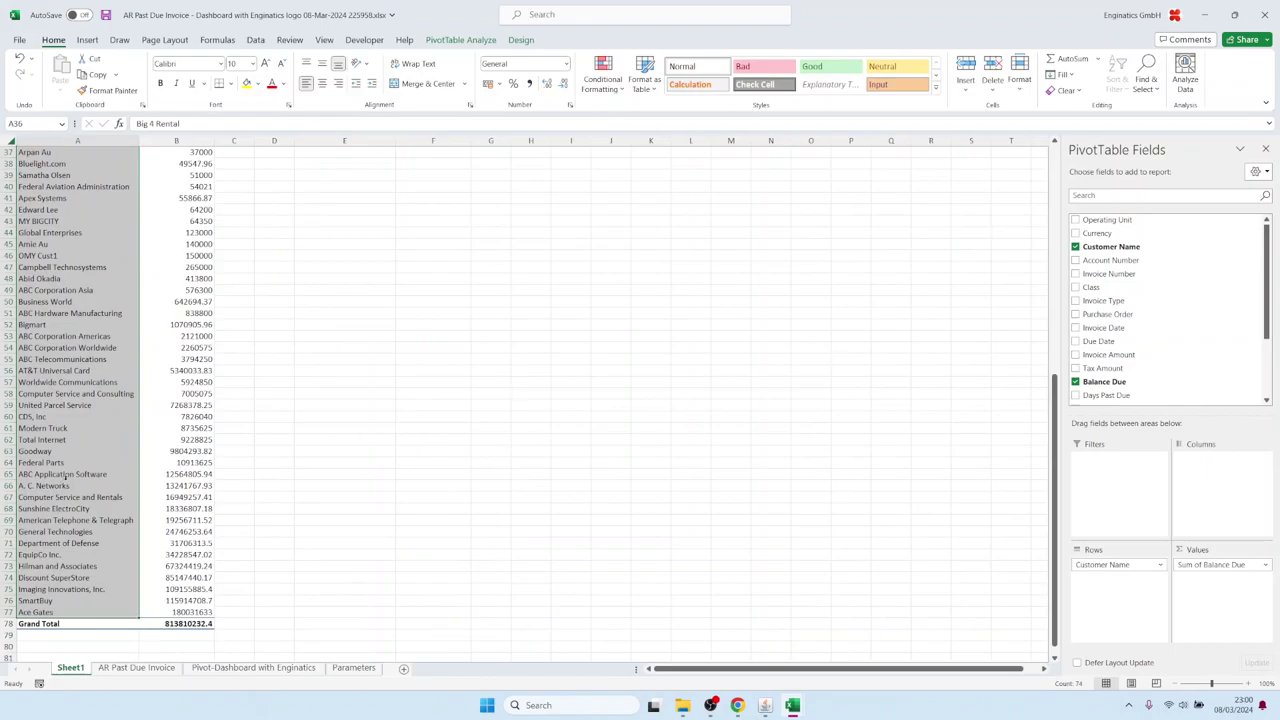
drag(66, 474, 76, 610)
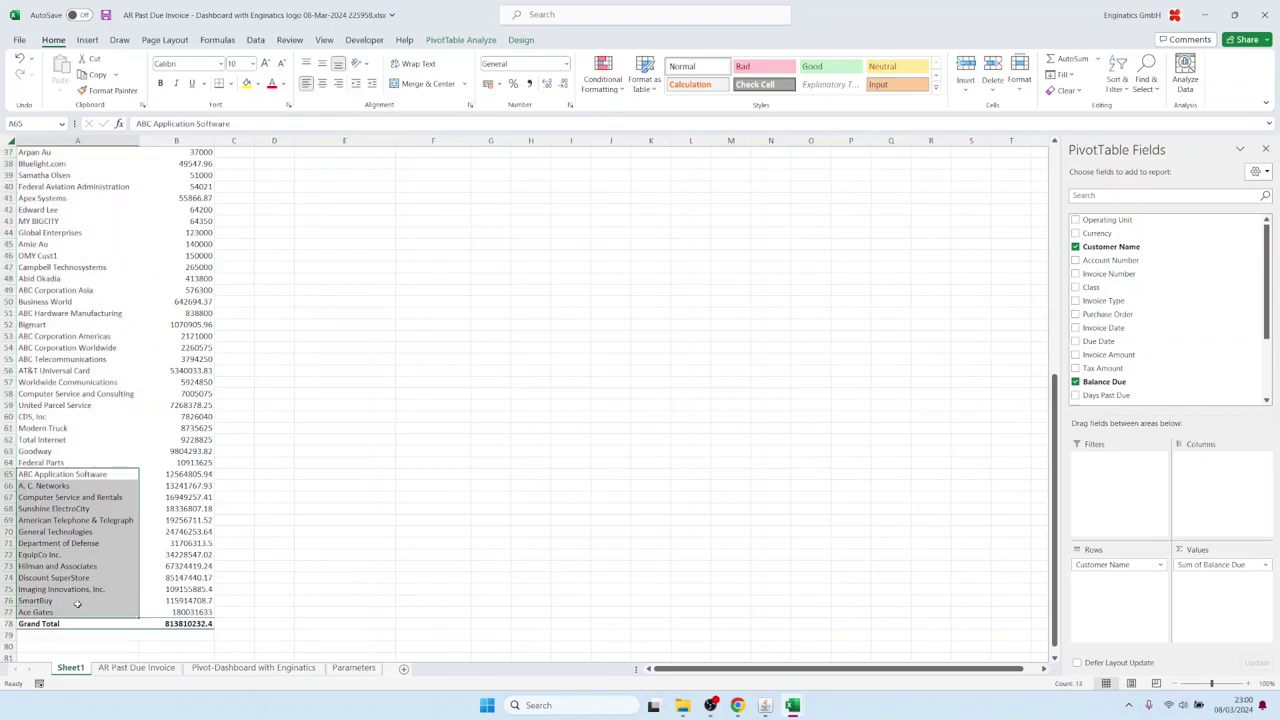
key(ctrl+c)
click(737, 705)
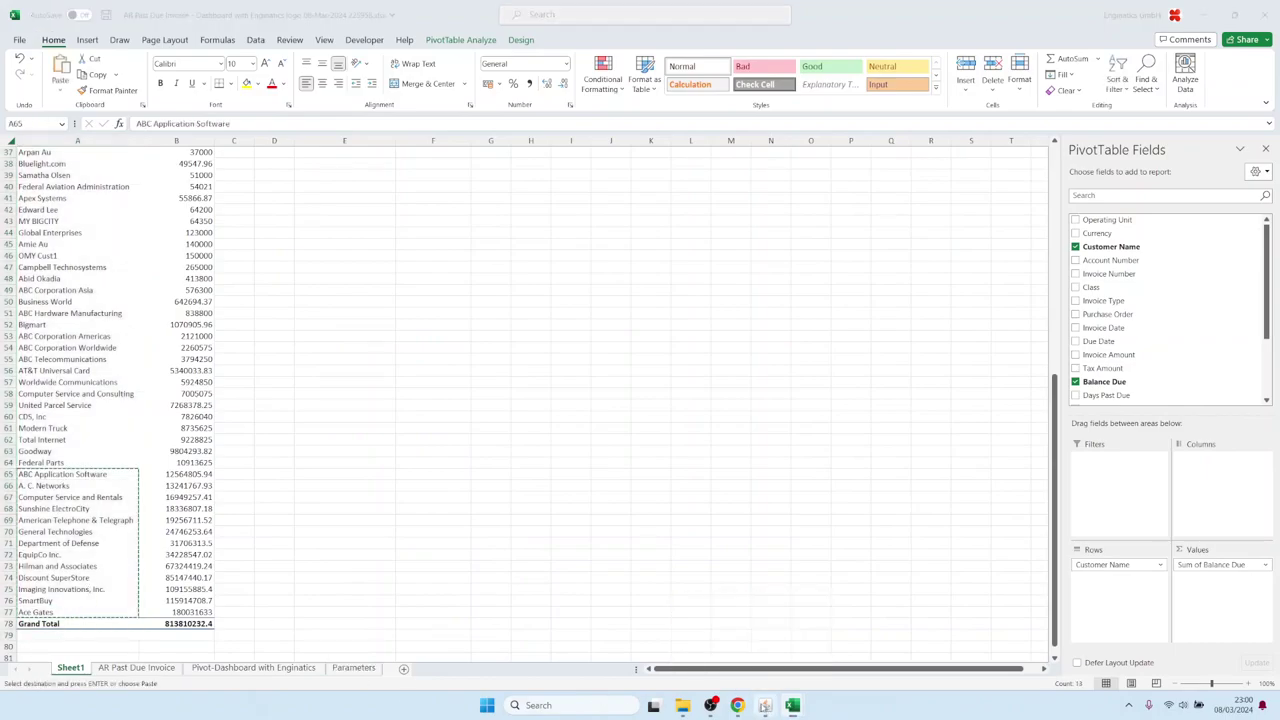
click(765, 705)
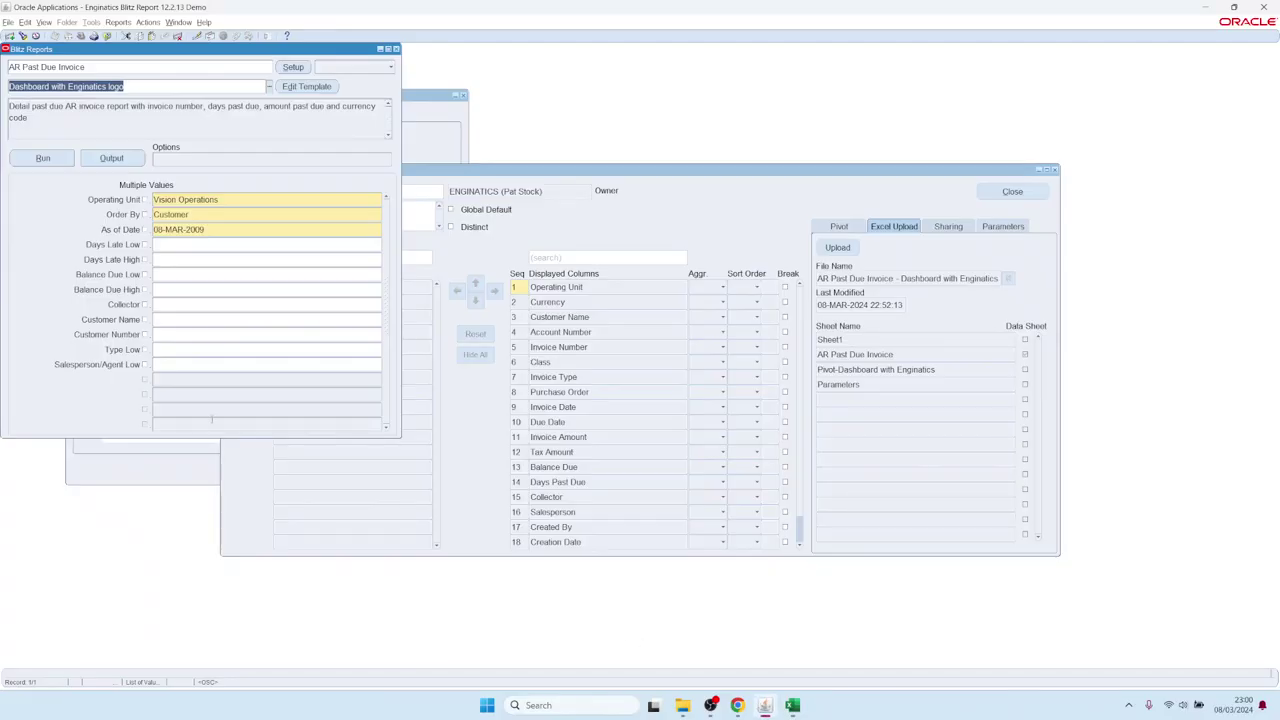
Enable Multiple Values on the Customer Name parameter to take the copied names
click(145, 320)
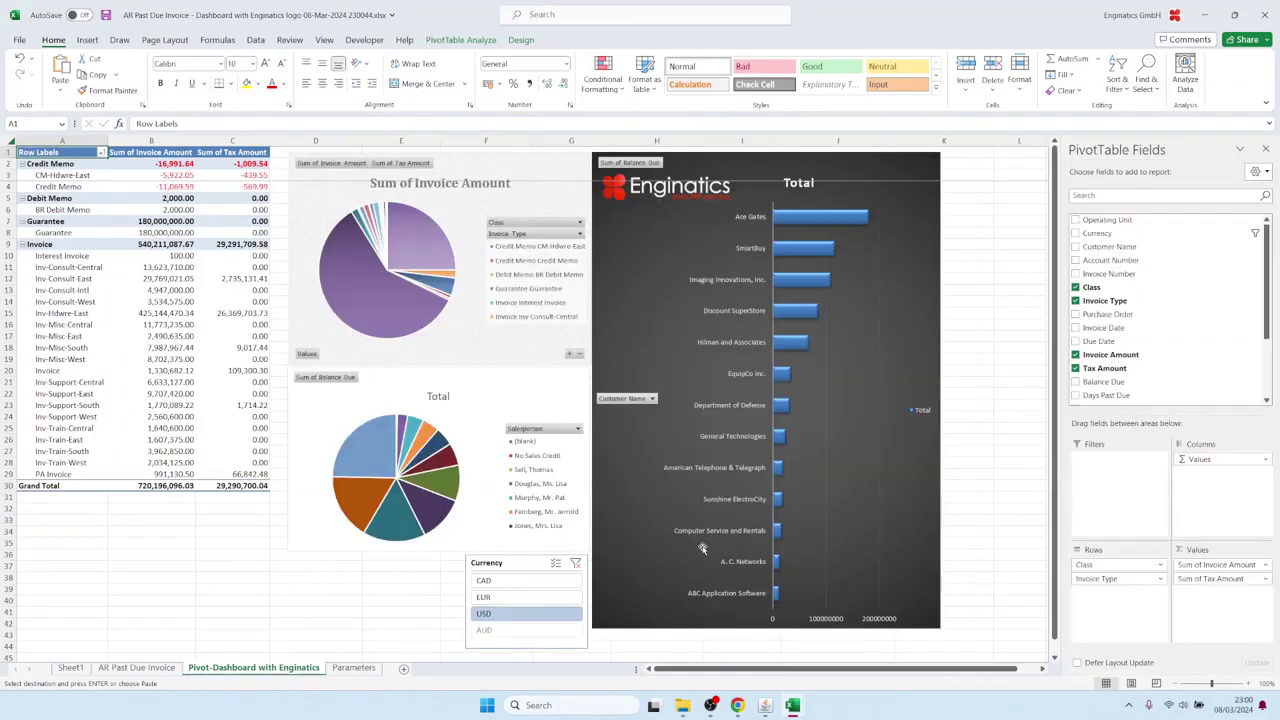
Check the refreshed invoice sheet, then return to Oracle and close the template columns window
click(140, 668)
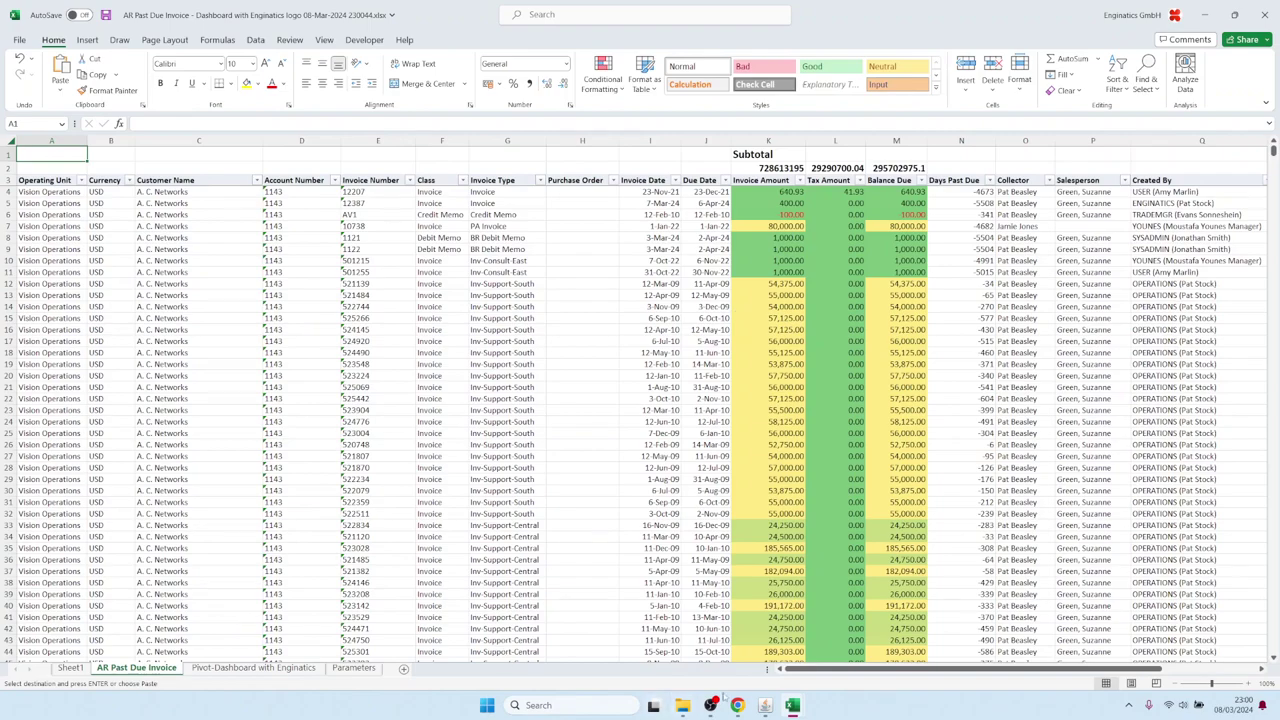
mouse_move(765, 705)
click(736, 634)
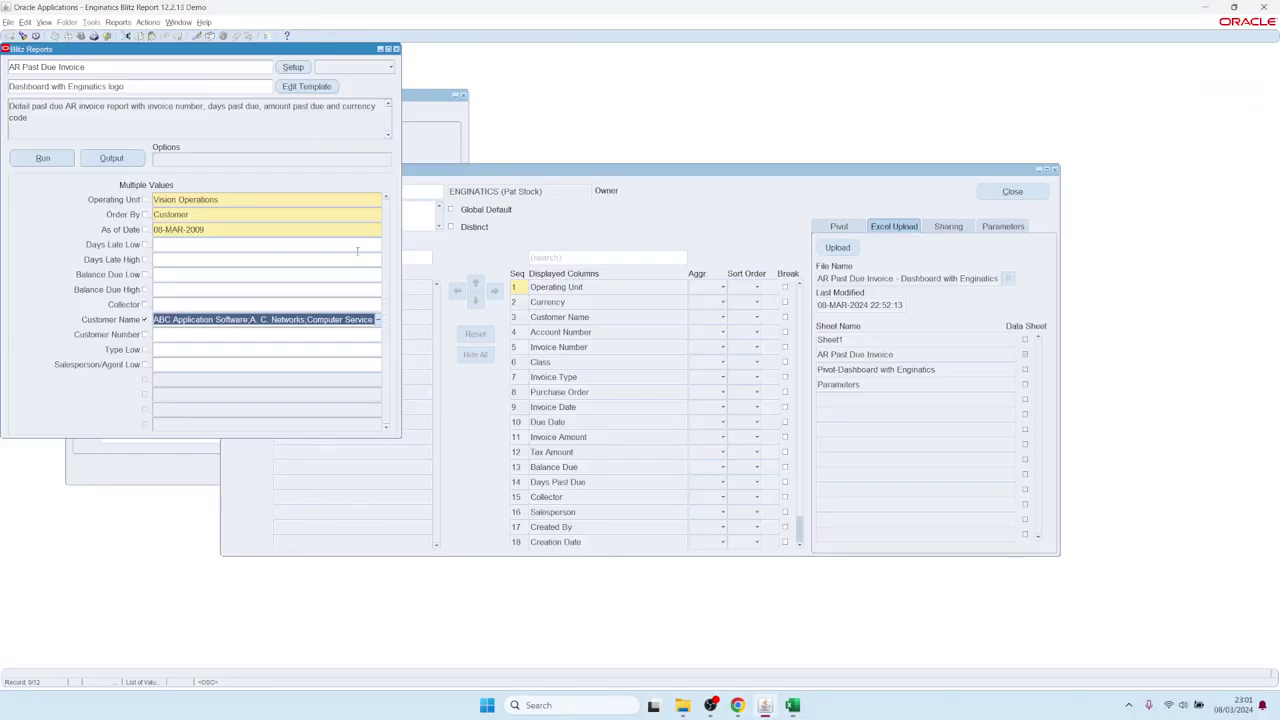
click(1012, 191)
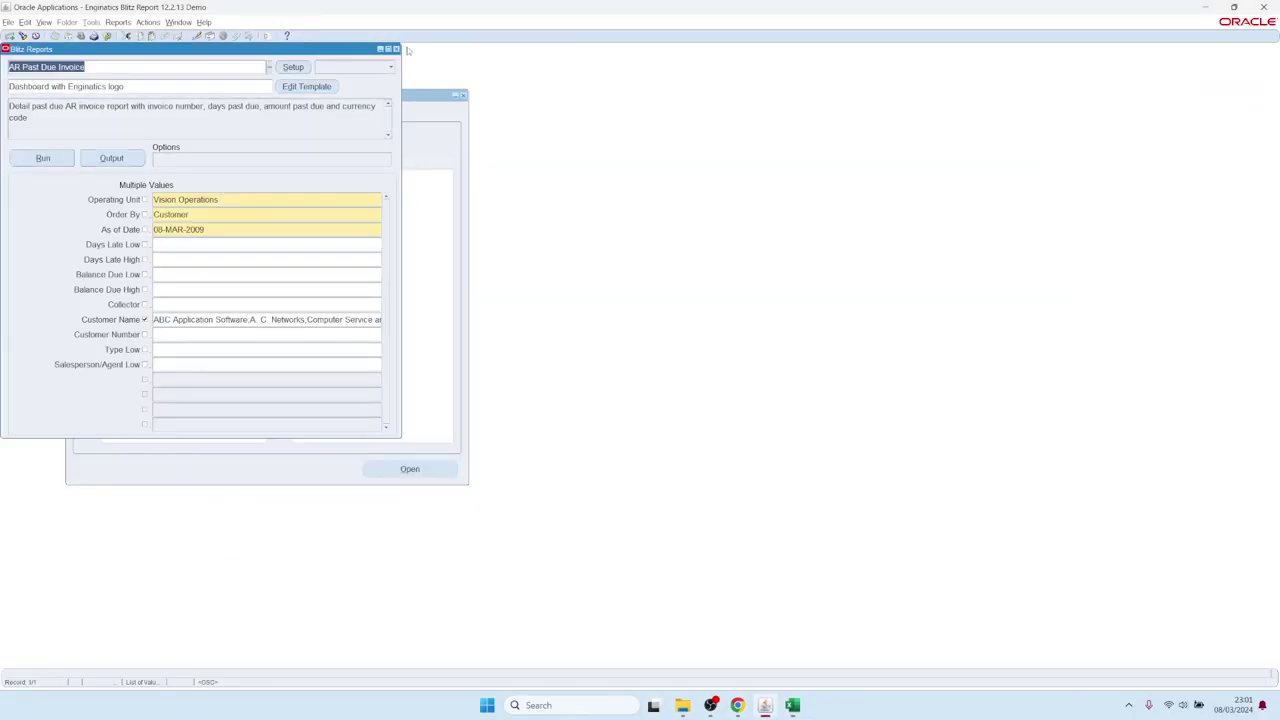
Close Blitz Reports and switch to the General Ledger Super User responsibility
click(396, 49)
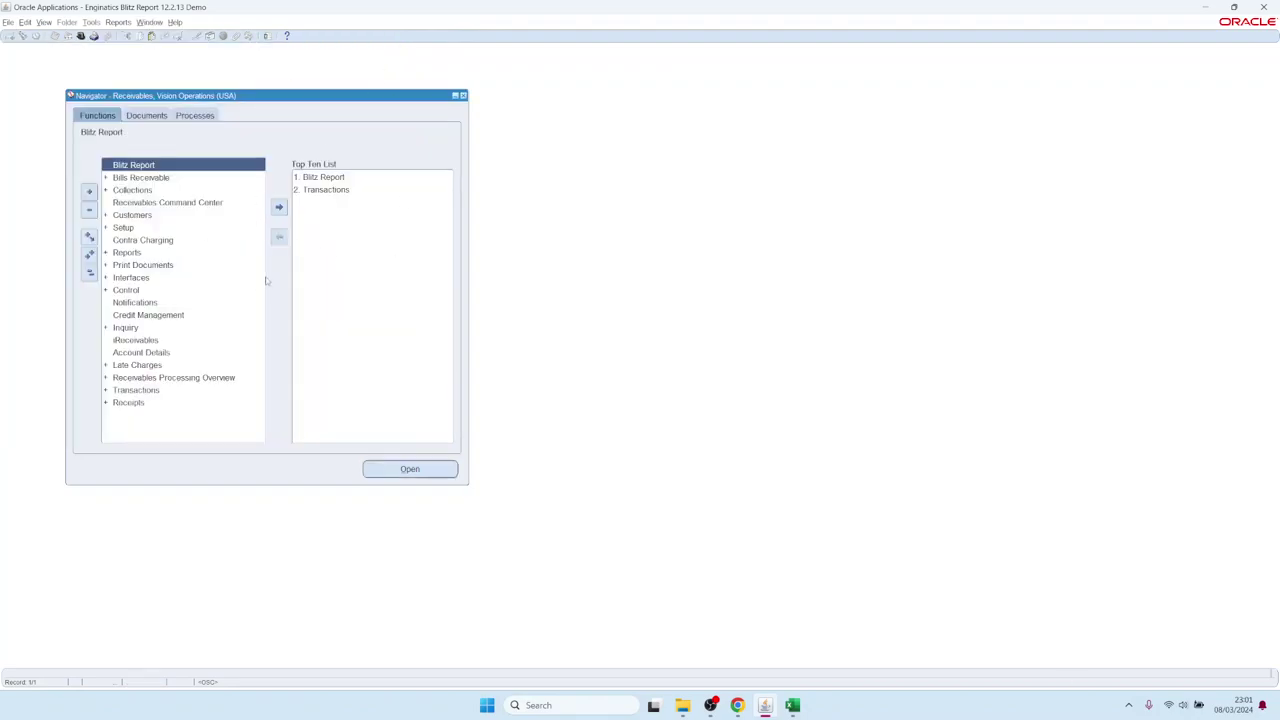
key(alt+f)
key(r)
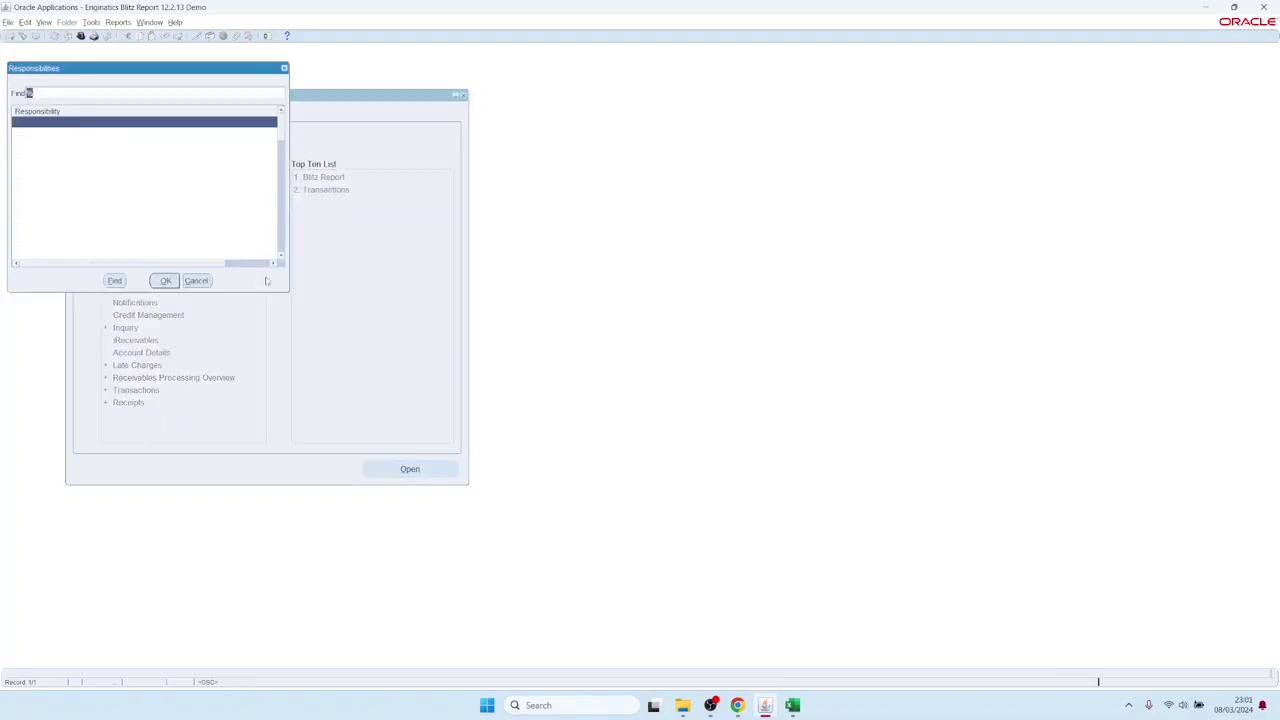
text(g)
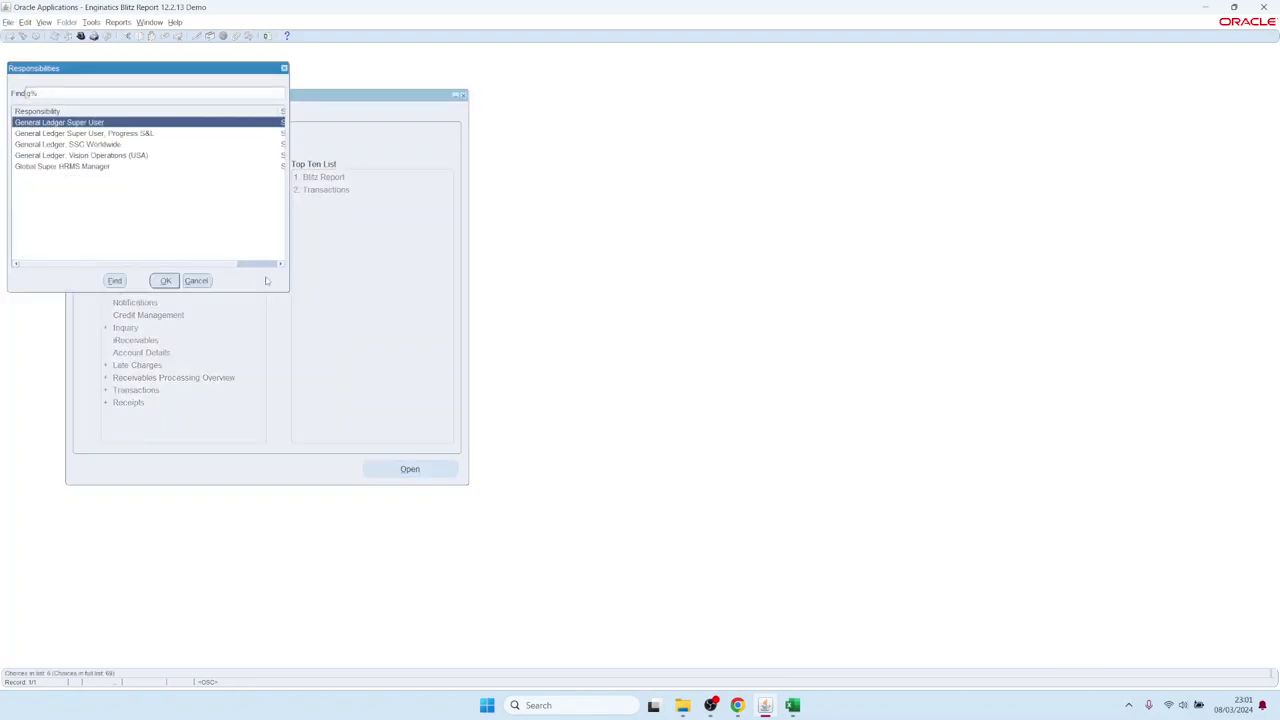
key(Return)
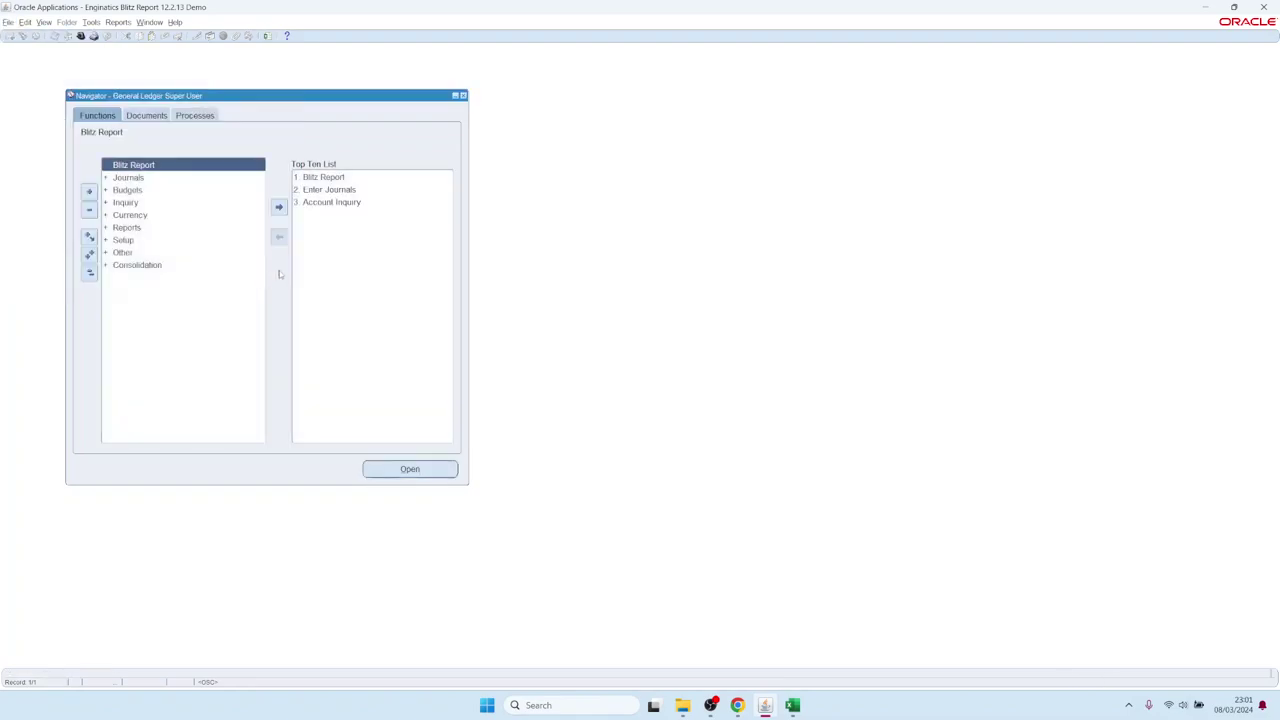
In Enter Journals, find journals for period Jan-08 with source Payables
double_click(337, 189)
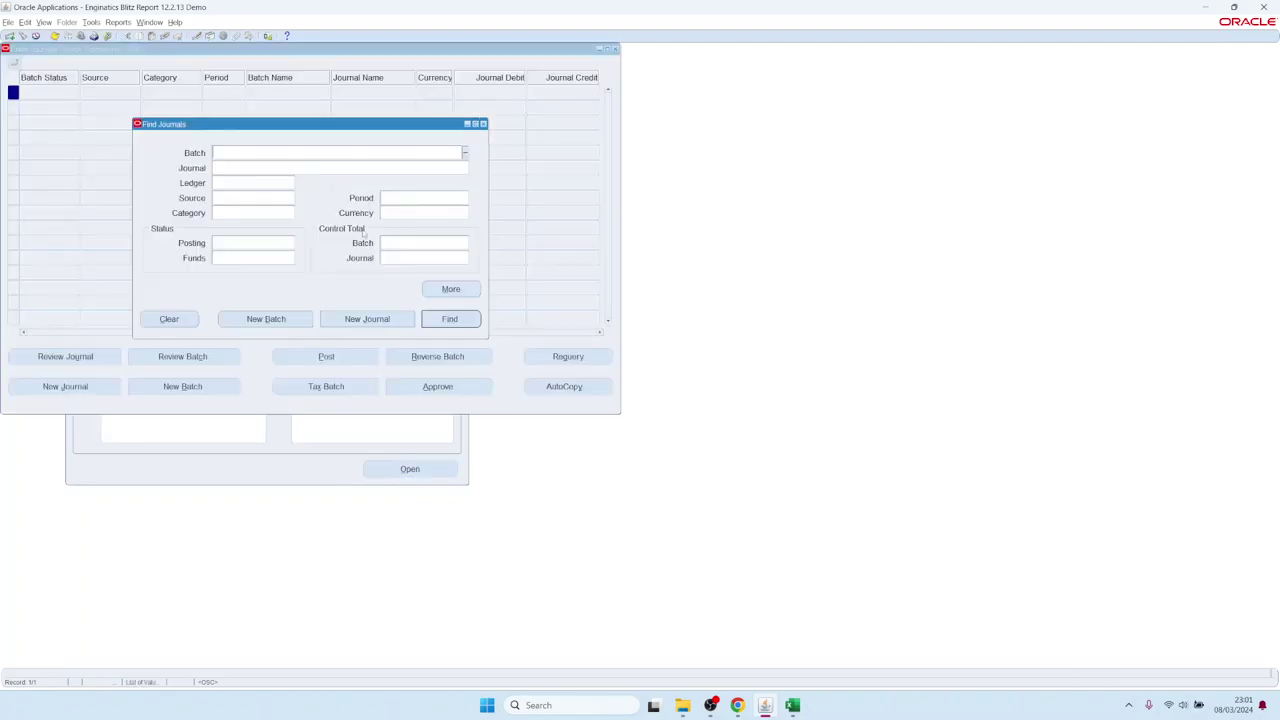
text(jan)
click(282, 197)
text(pay)
key(Tab)
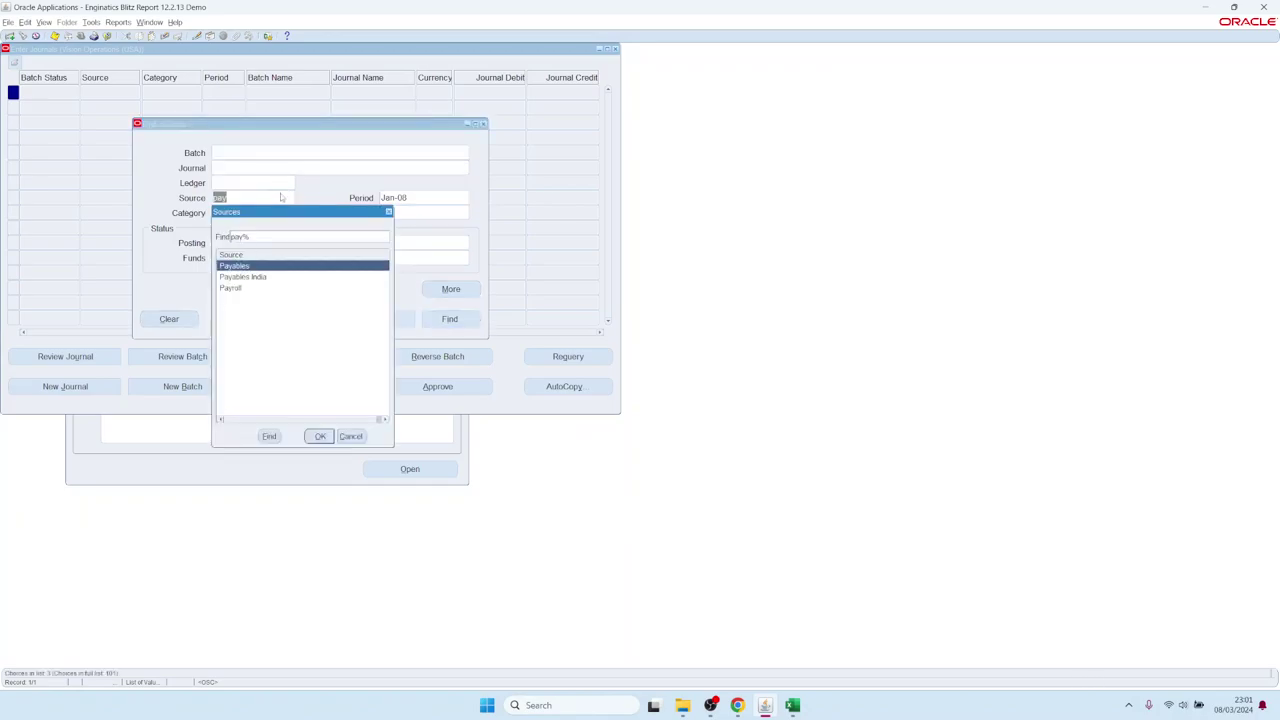
key(Return)
key(Return)
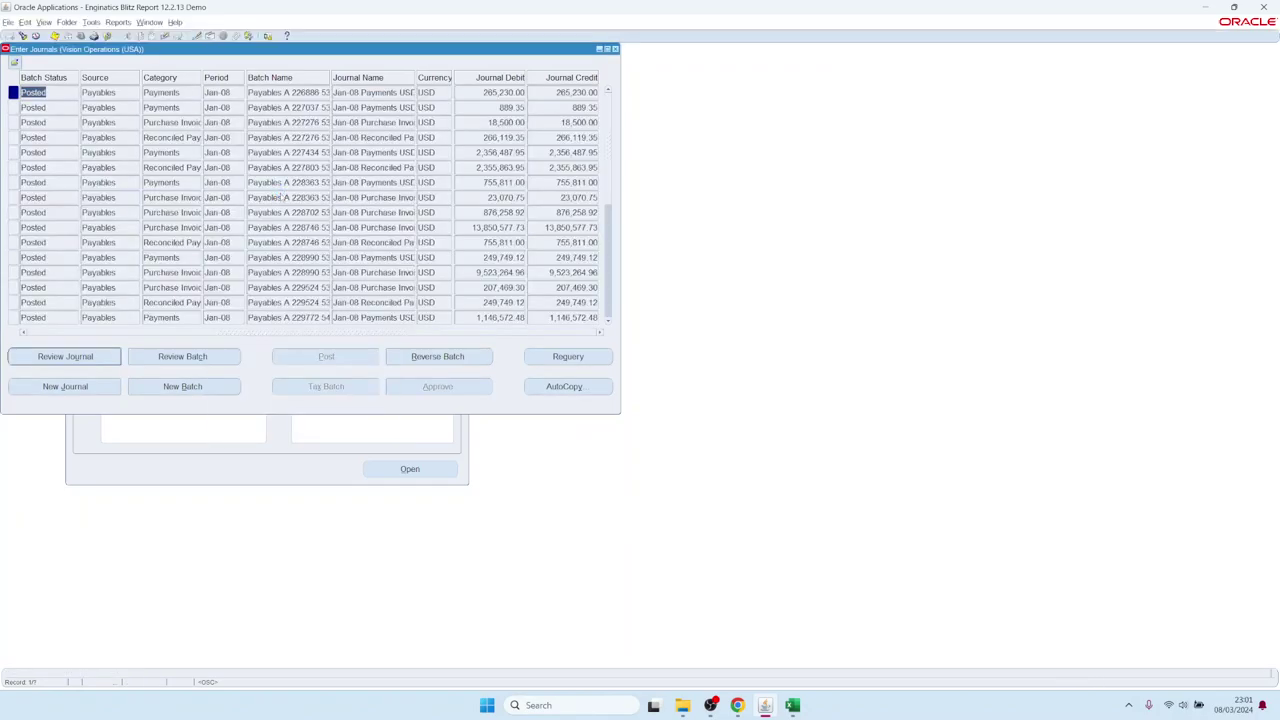
Run Blitz Report's GL Account Analysis for the 9,523,264.96 Payables journal line
click(476, 272)
click(267, 36)
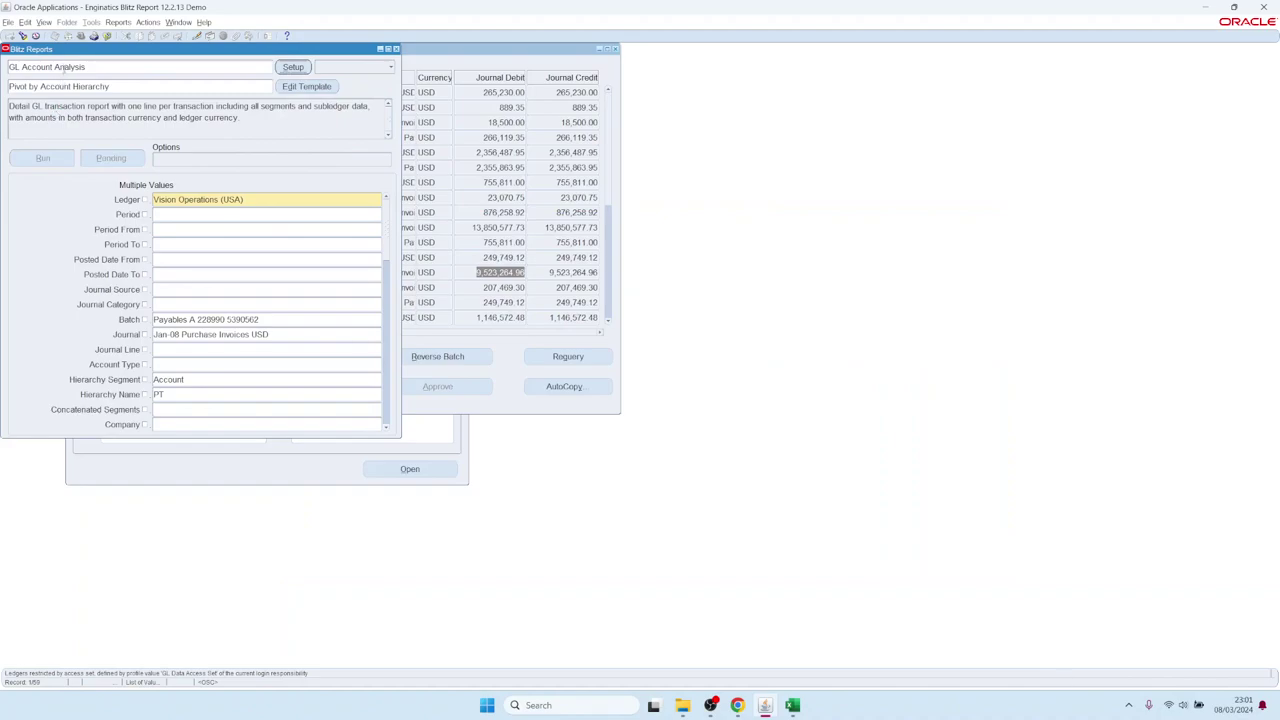
mouse_move(154, 319)
mouse_down()
mouse_move(200, 319)
mouse_move(150, 318)
mouse_up()
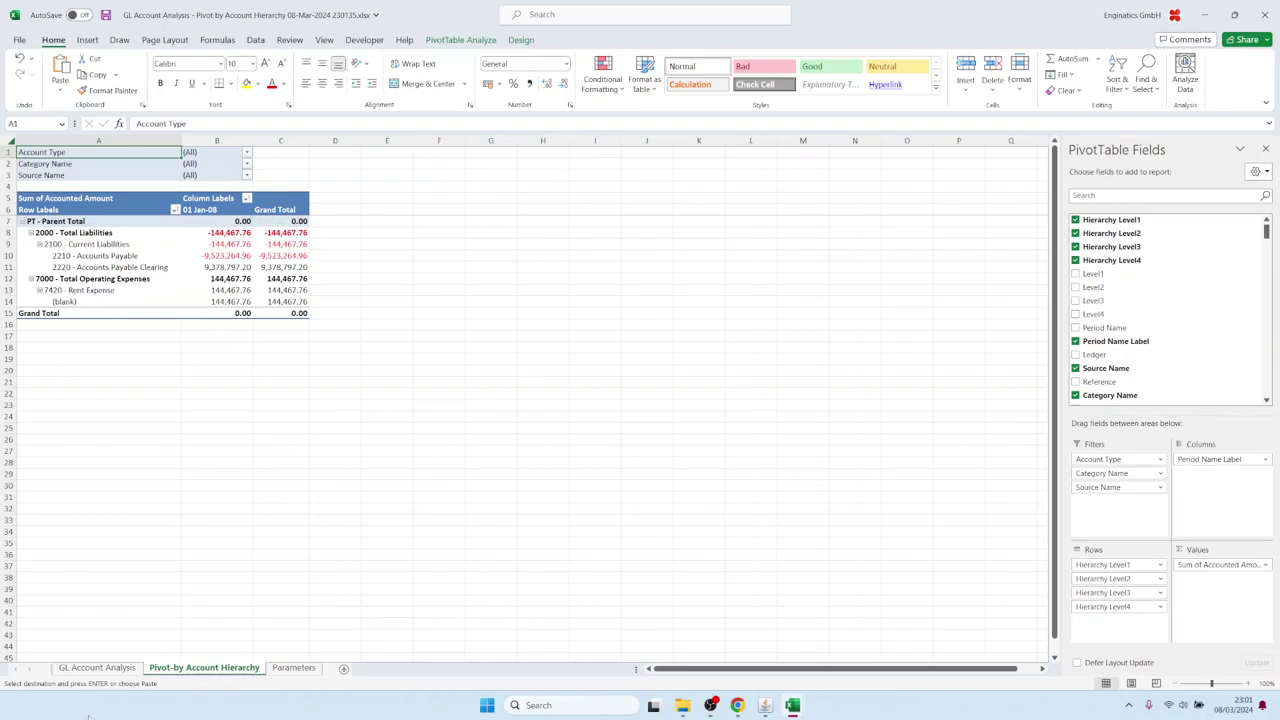
On the GL Account Analysis sheet, review invoice numbers, descriptions, dates and payment methods
click(106, 668)
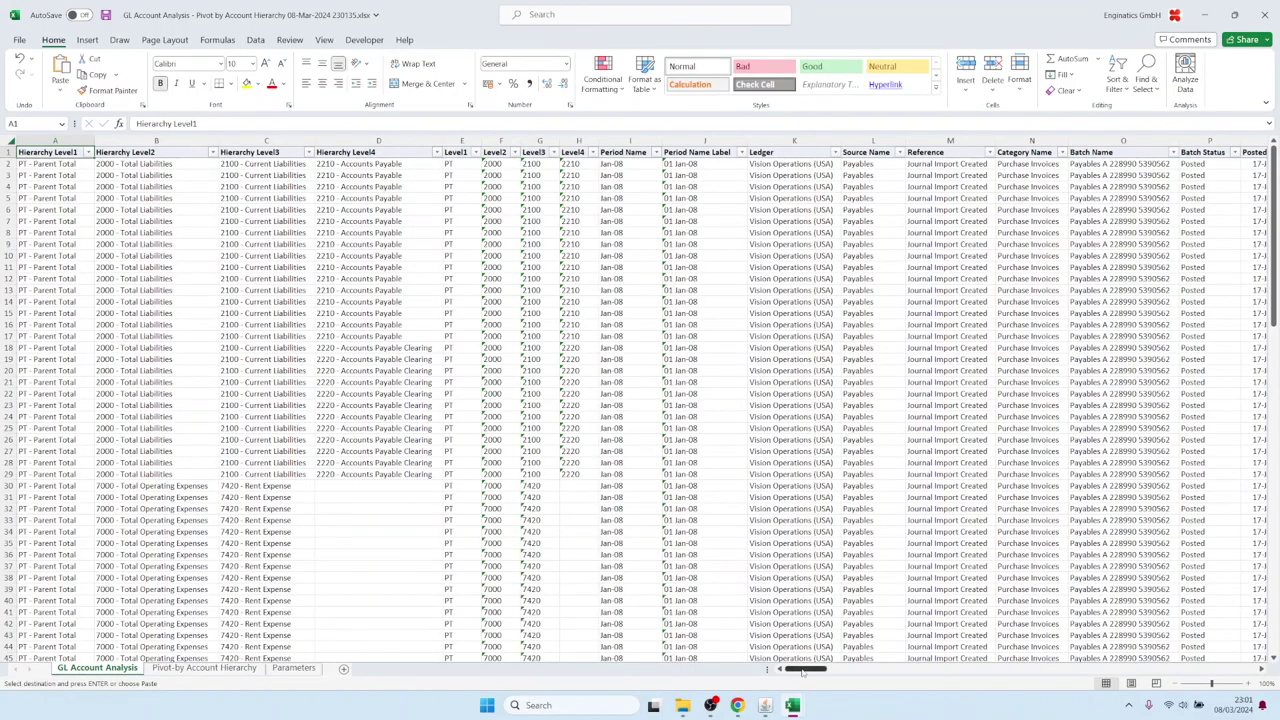
drag(803, 672, 1026, 656)
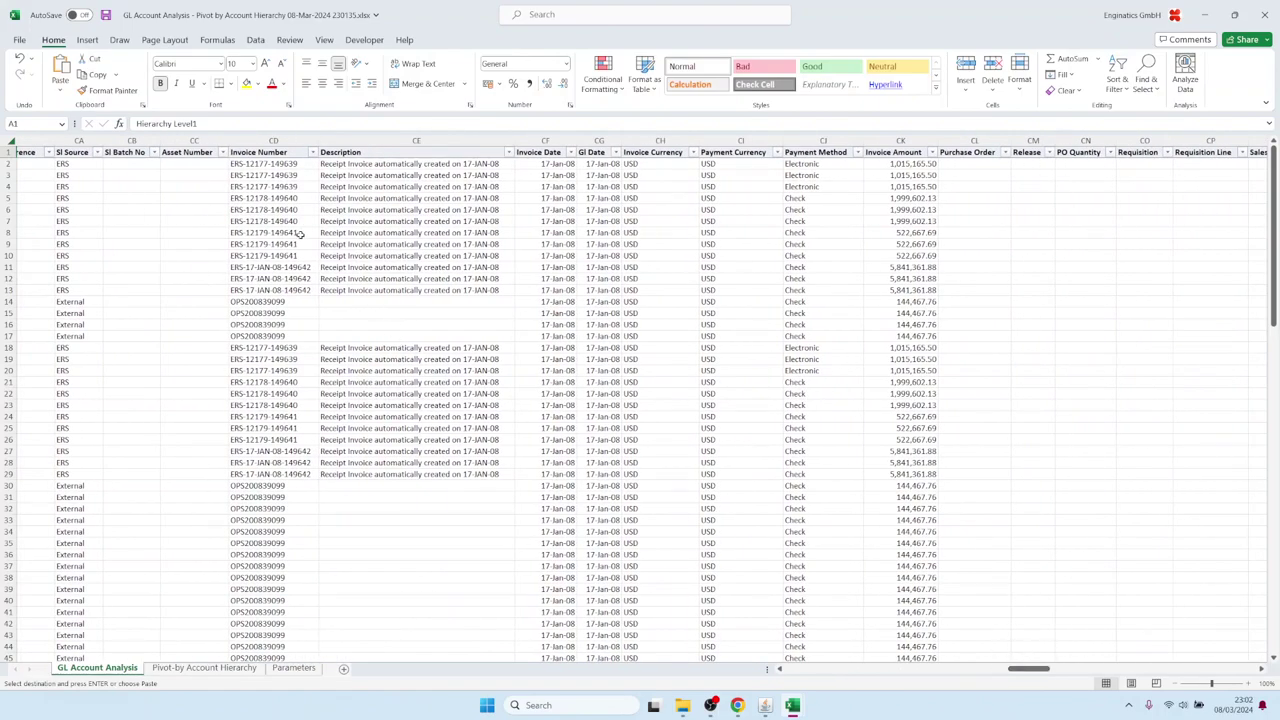
drag(296, 198, 300, 371)
drag(478, 189, 500, 371)
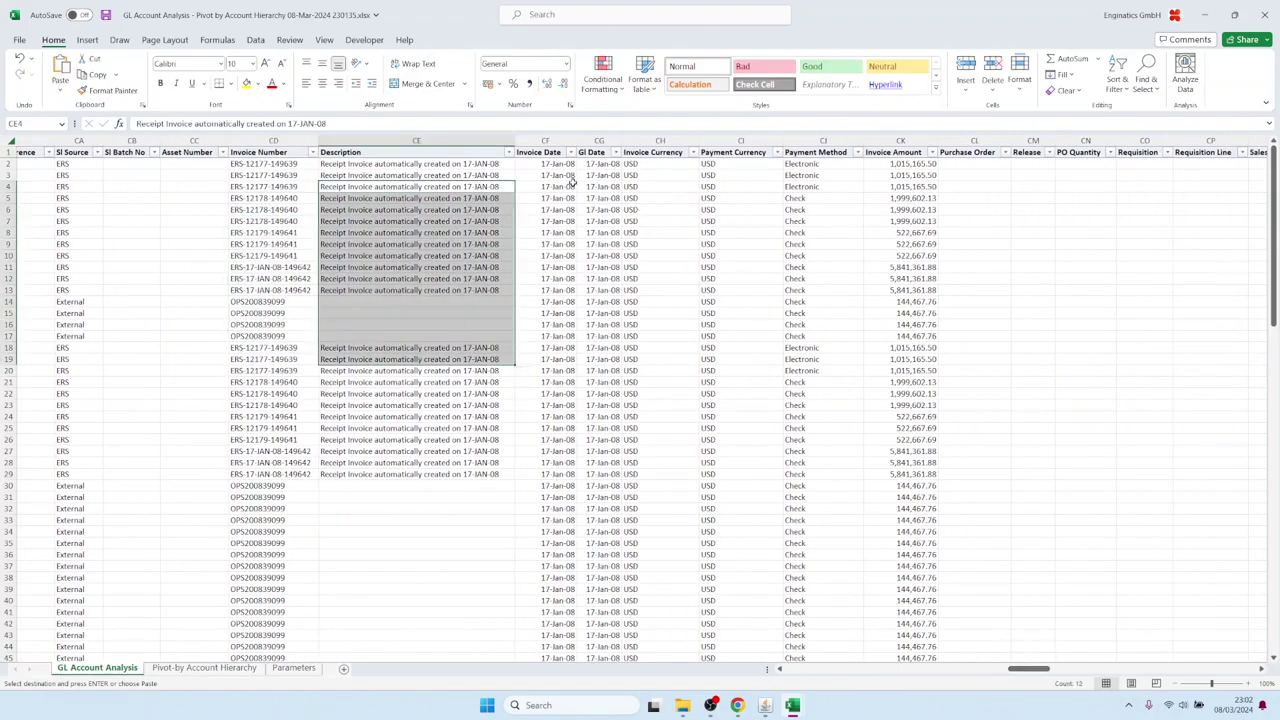
drag(560, 187, 560, 279)
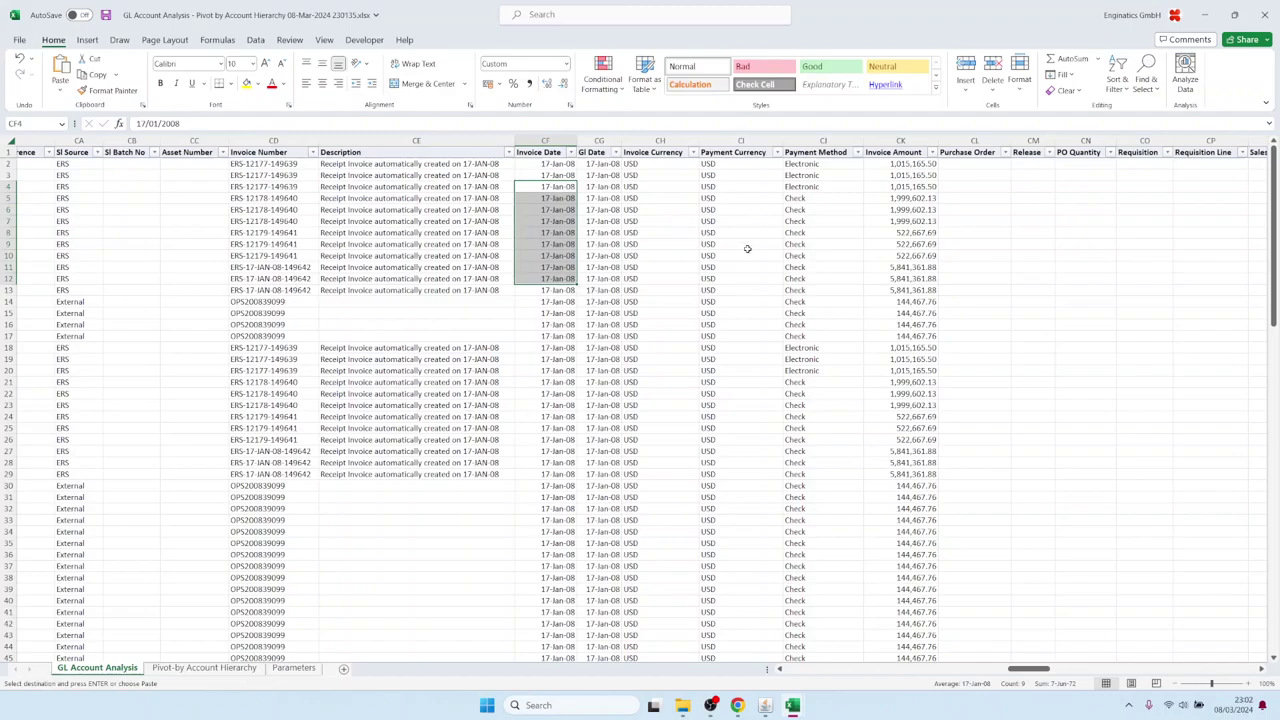
drag(744, 248, 856, 244)
click(856, 243)
Review the vendor numbers and names, then return to the Oracle Blitz Report form
key(Right)
key(Right)
key(Right)
key(Right)
key(Right)
key(Right)
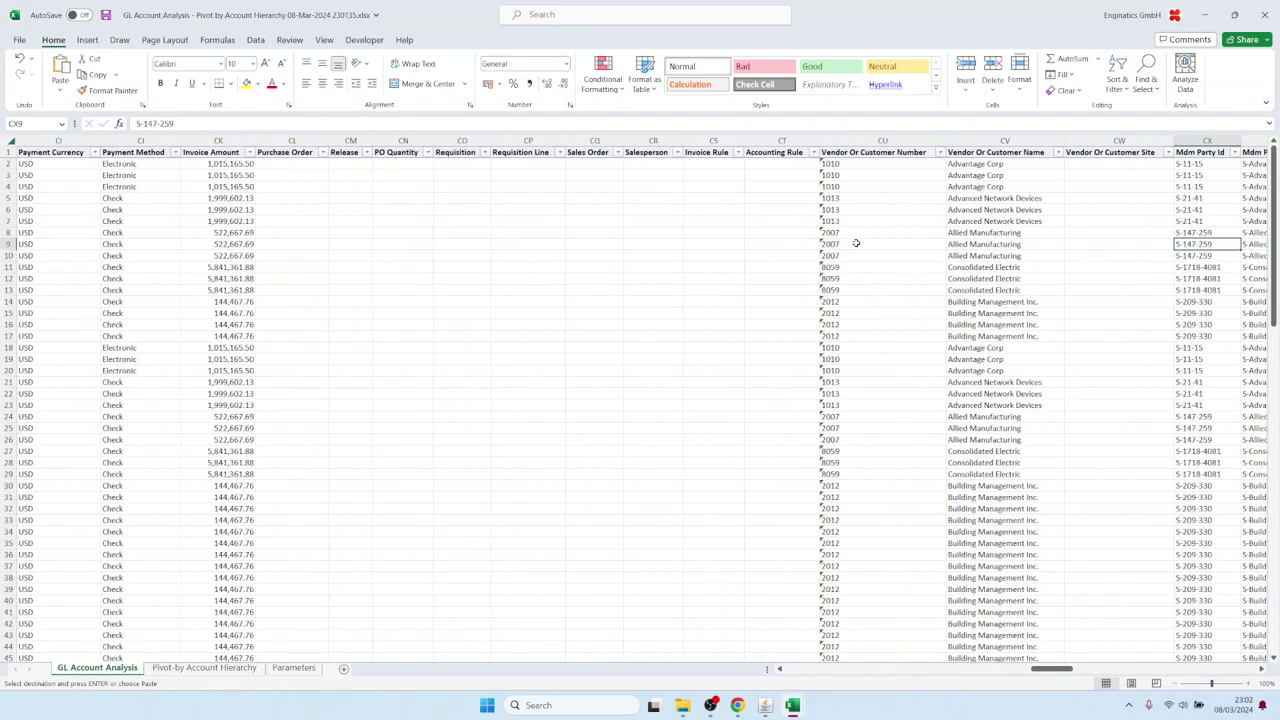
key(Right)
drag(715, 209, 720, 350)
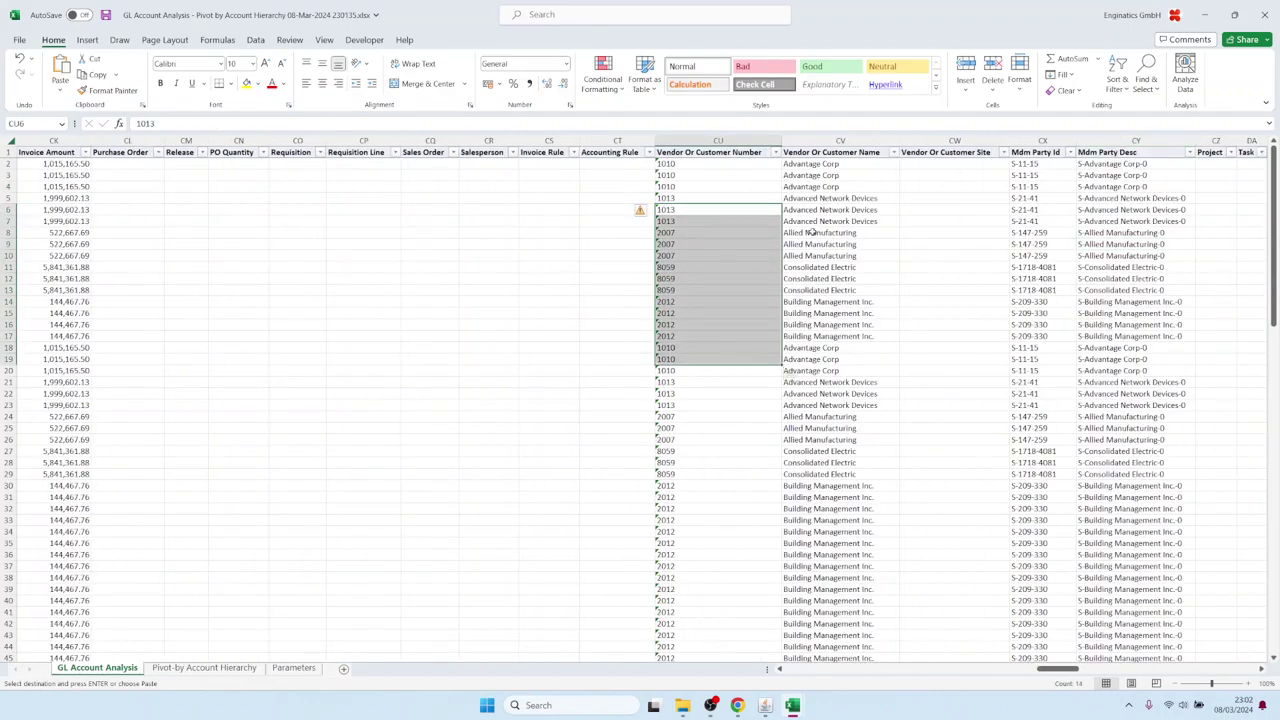
drag(840, 209, 826, 428)
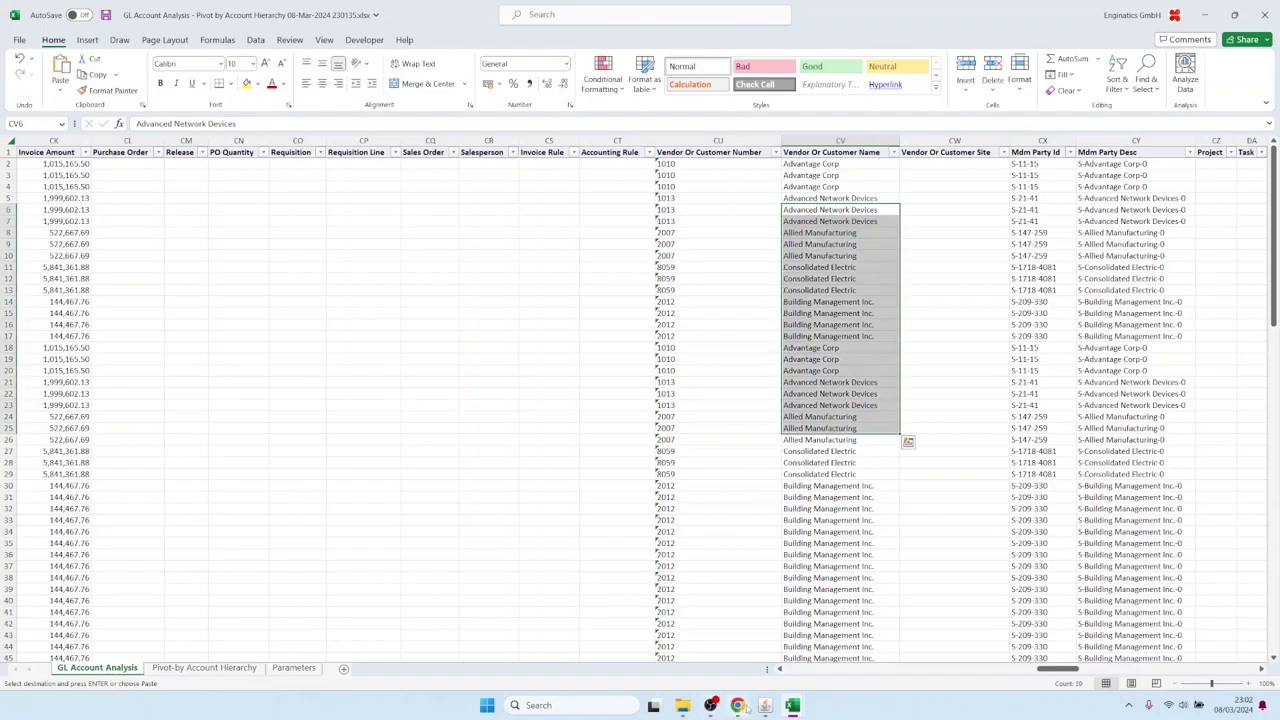
click(765, 705)
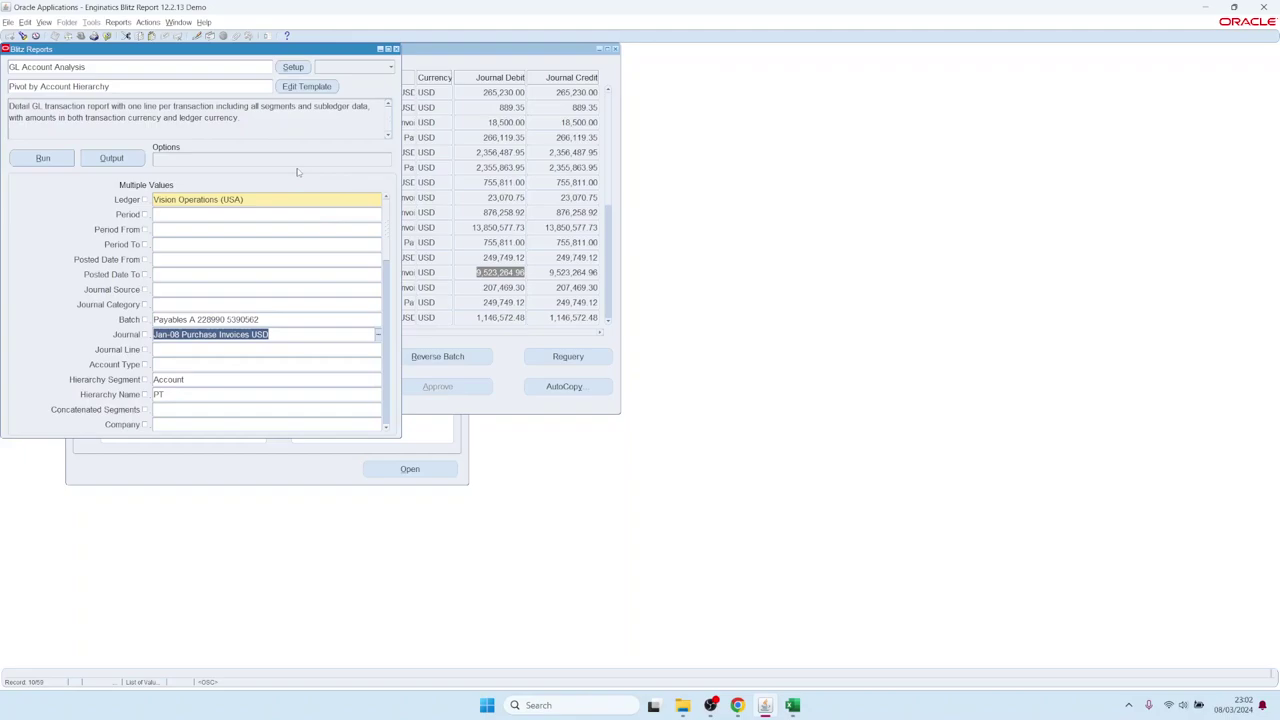
Browse the Reports list, keep GL Account Analysis, and open its Setup window
double_click(122, 66)
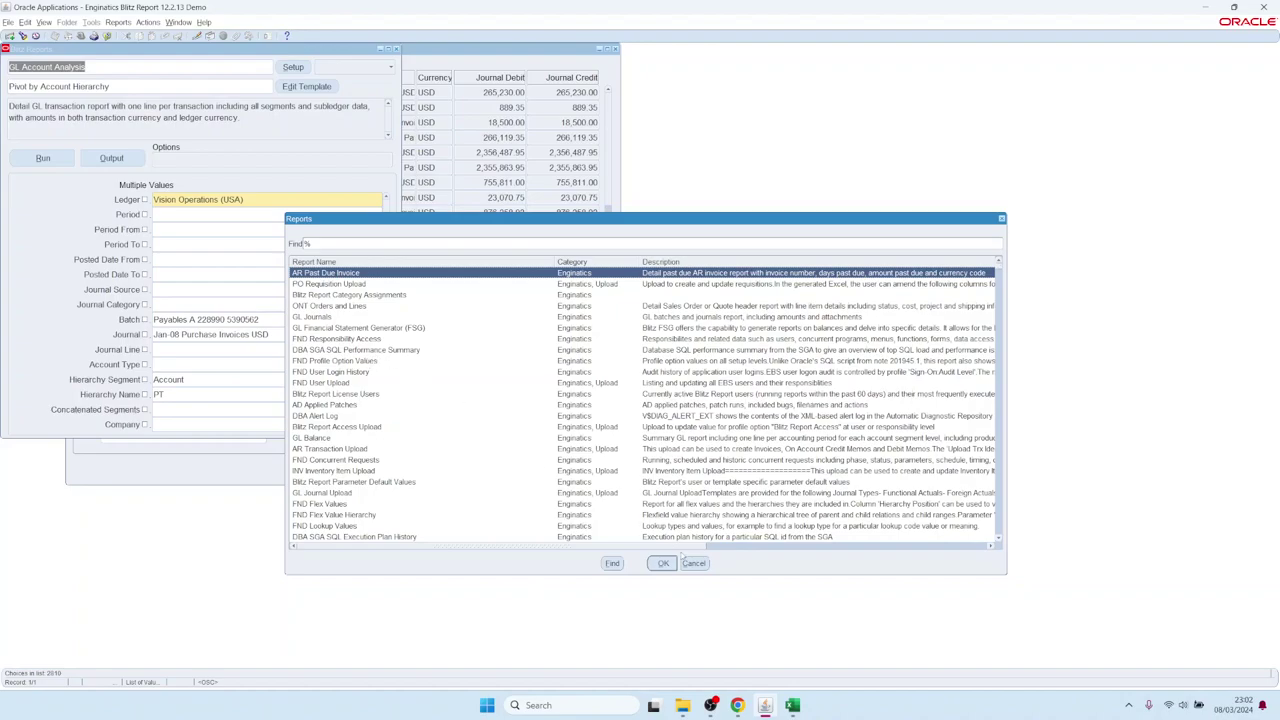
click(692, 563)
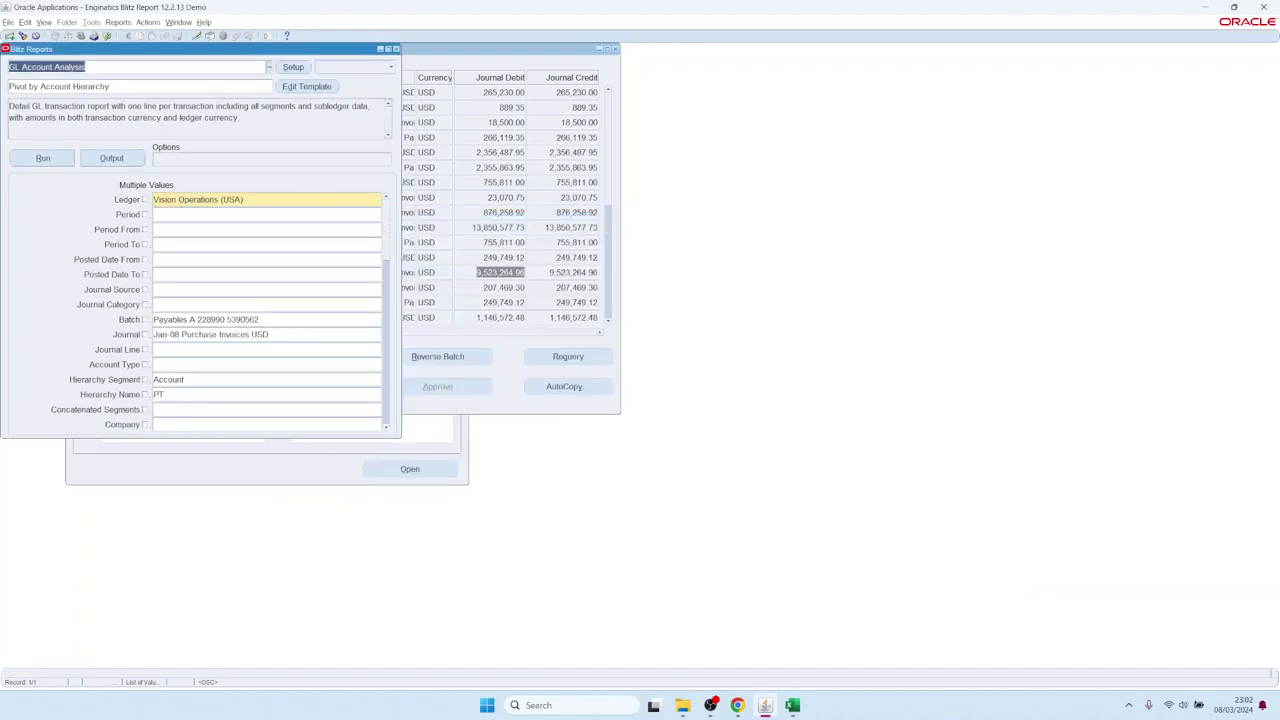
click(293, 67)
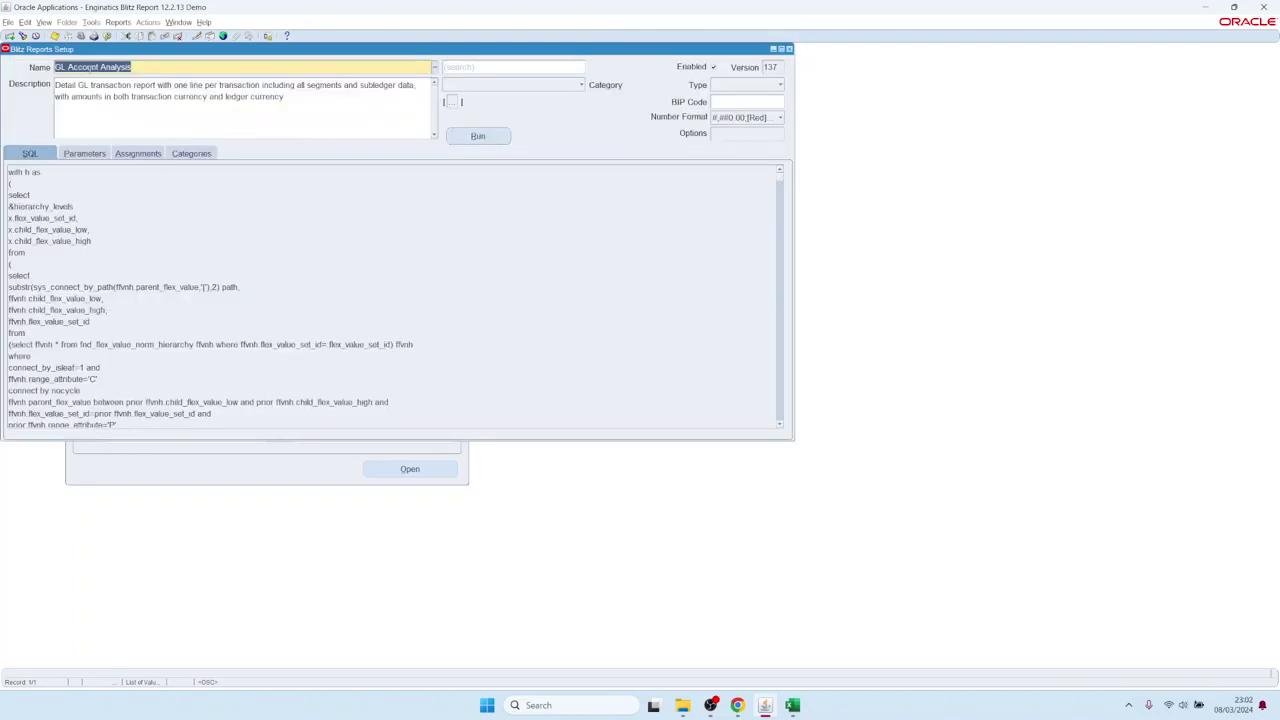
Review the GL Account Analysis SQL query and its parameter definitions
click(92, 67)
click(95, 174)
key(ctrl+a)
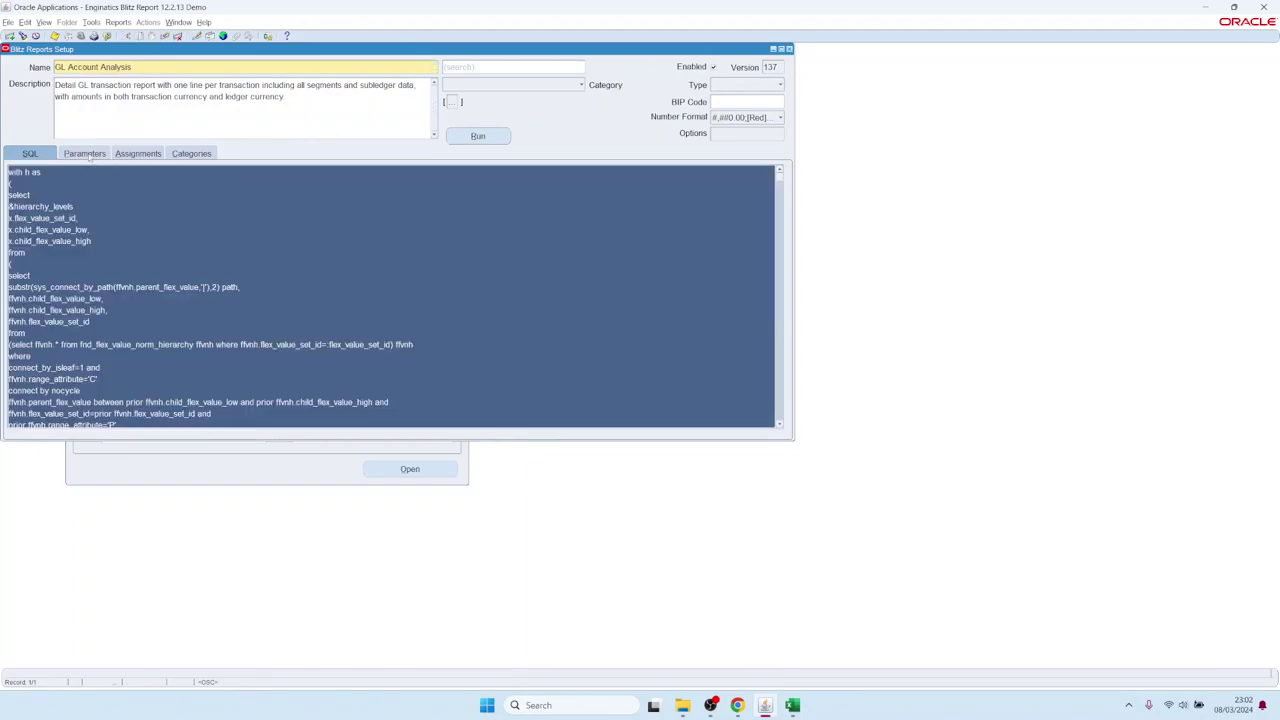
click(85, 154)
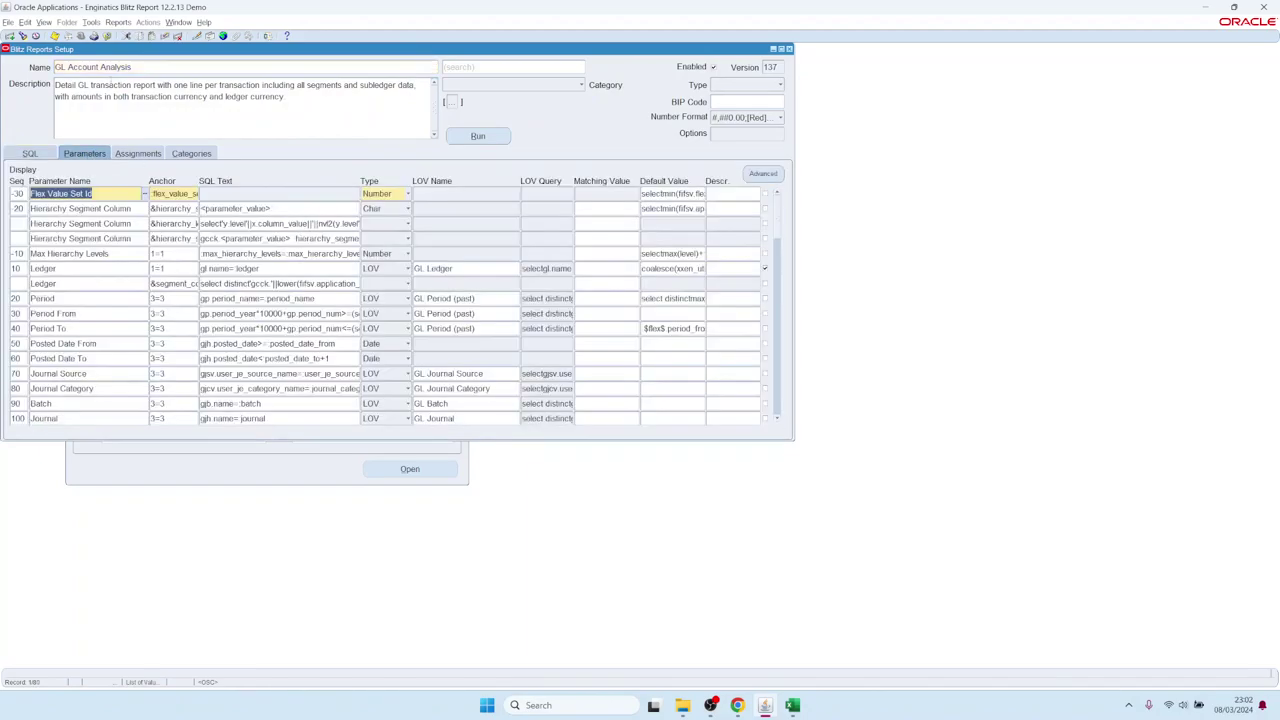
drag(55, 67, 118, 67)
Create report AP test with query 'select * from ap_suppliers' and run it
key(ctrl+Down)
text(AP test)
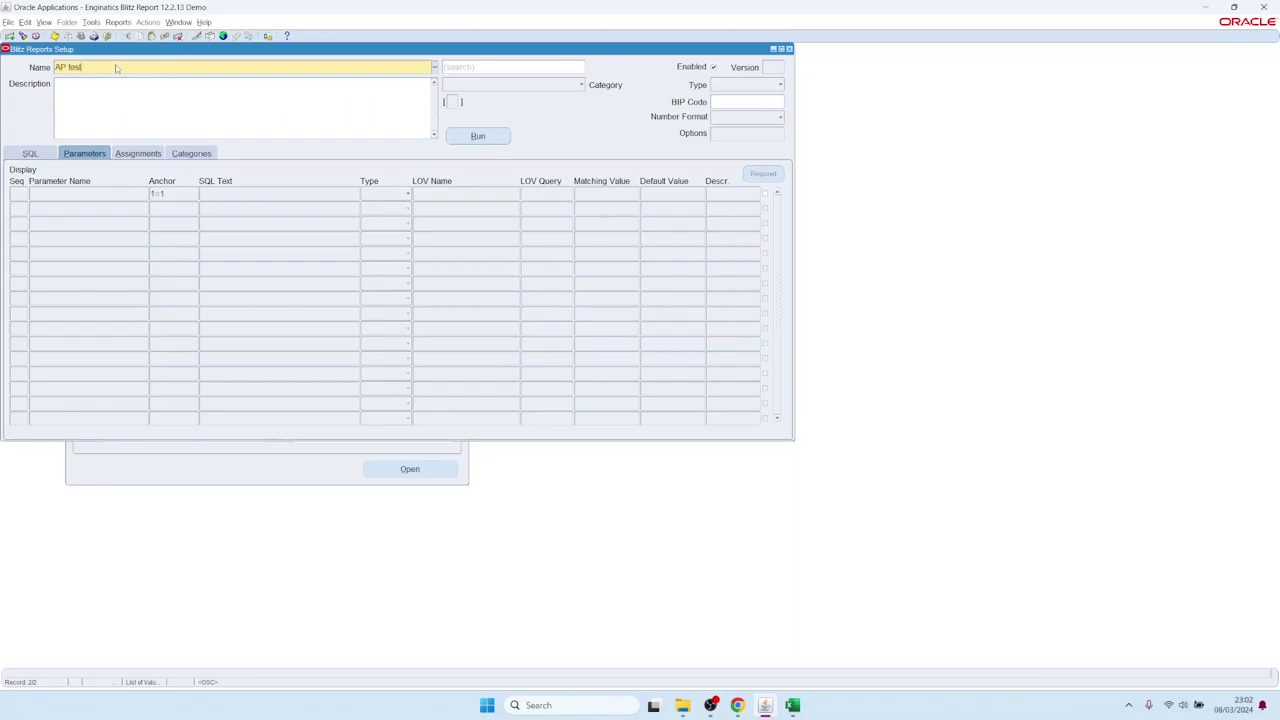
key(Tab)
text(select * fr)
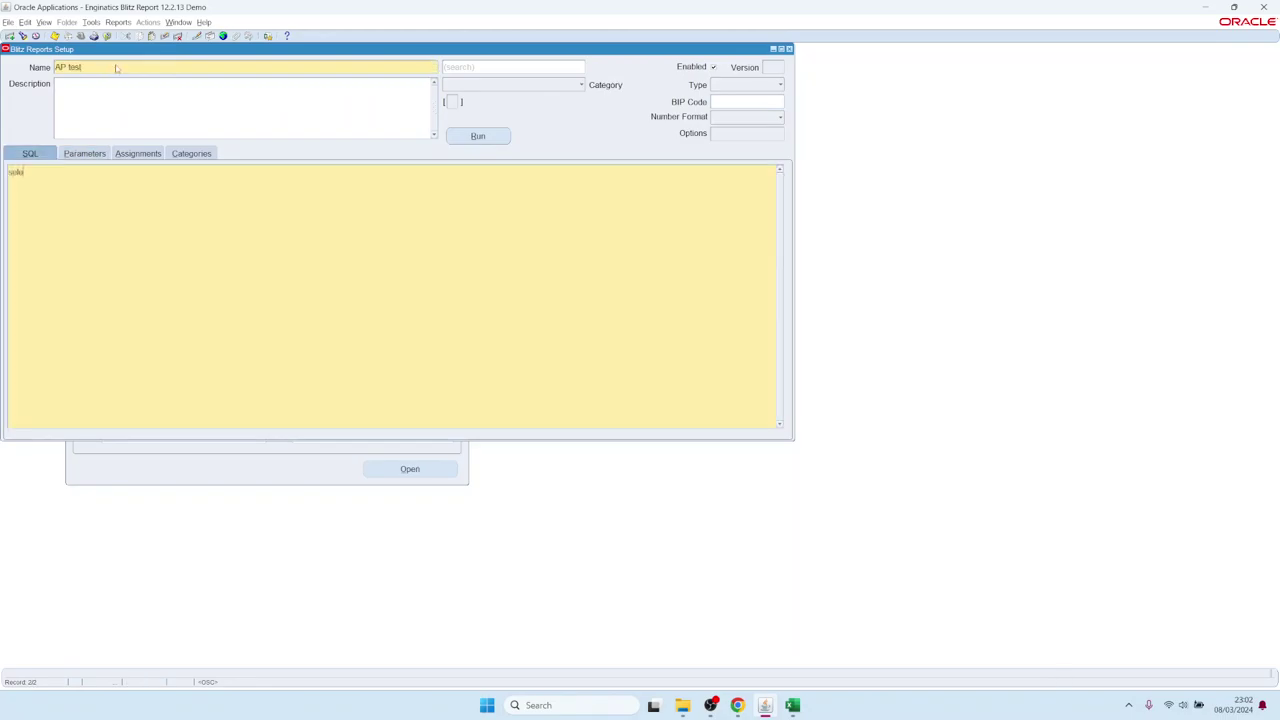
text(om ap)
text(_suppliers)
key(alt+r)
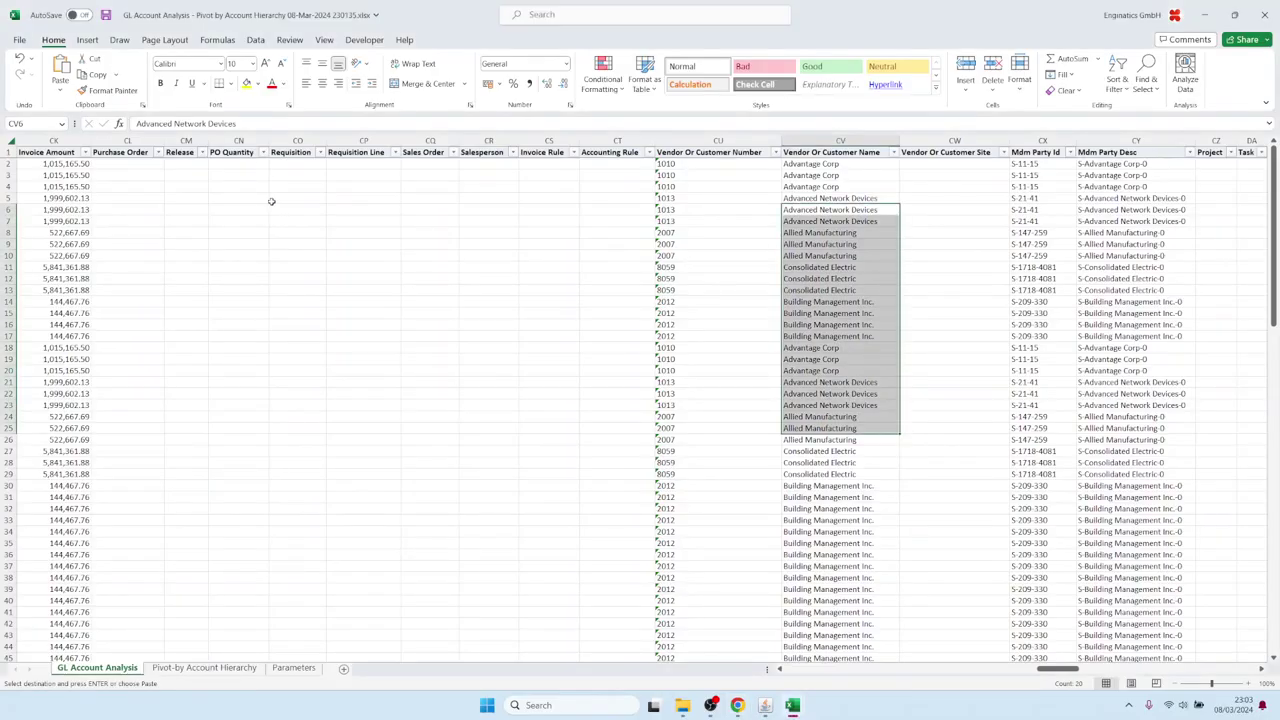
click(535, 316)
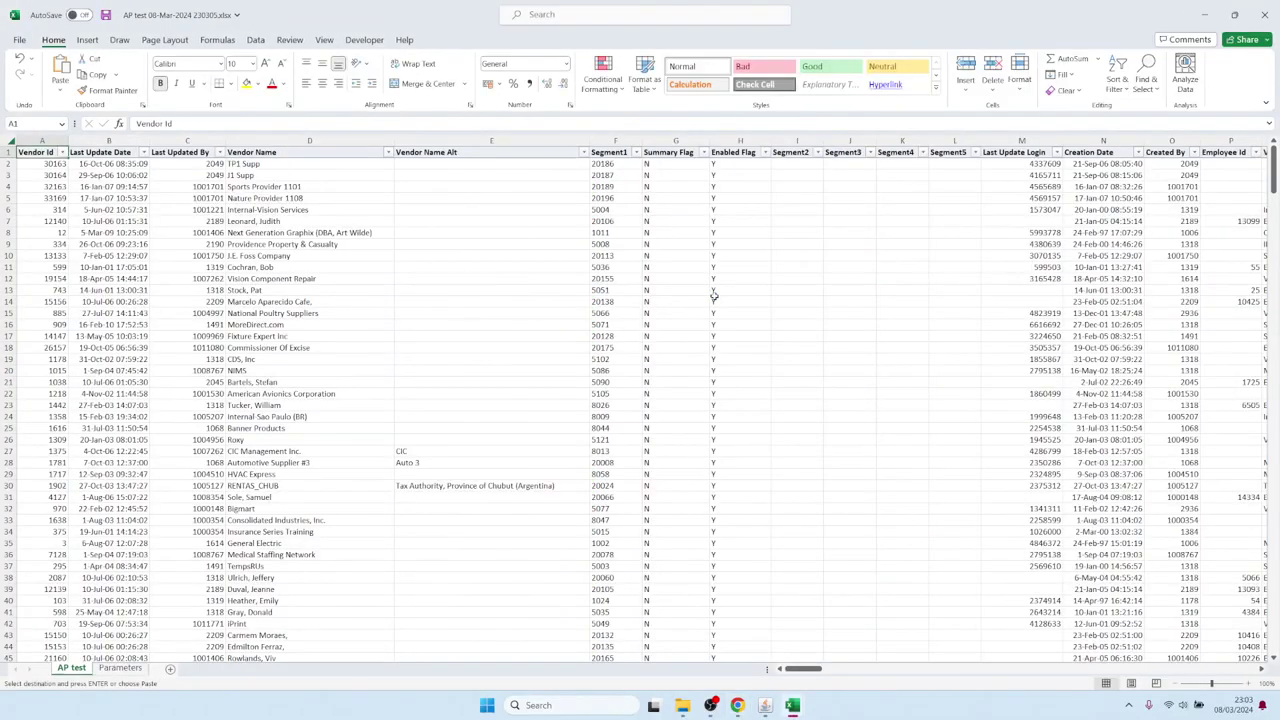
Copy the vendor names in D12:D25, then return to the Oracle Blitz Reports window
drag(280, 281, 339, 428)
key(ctrl+c)
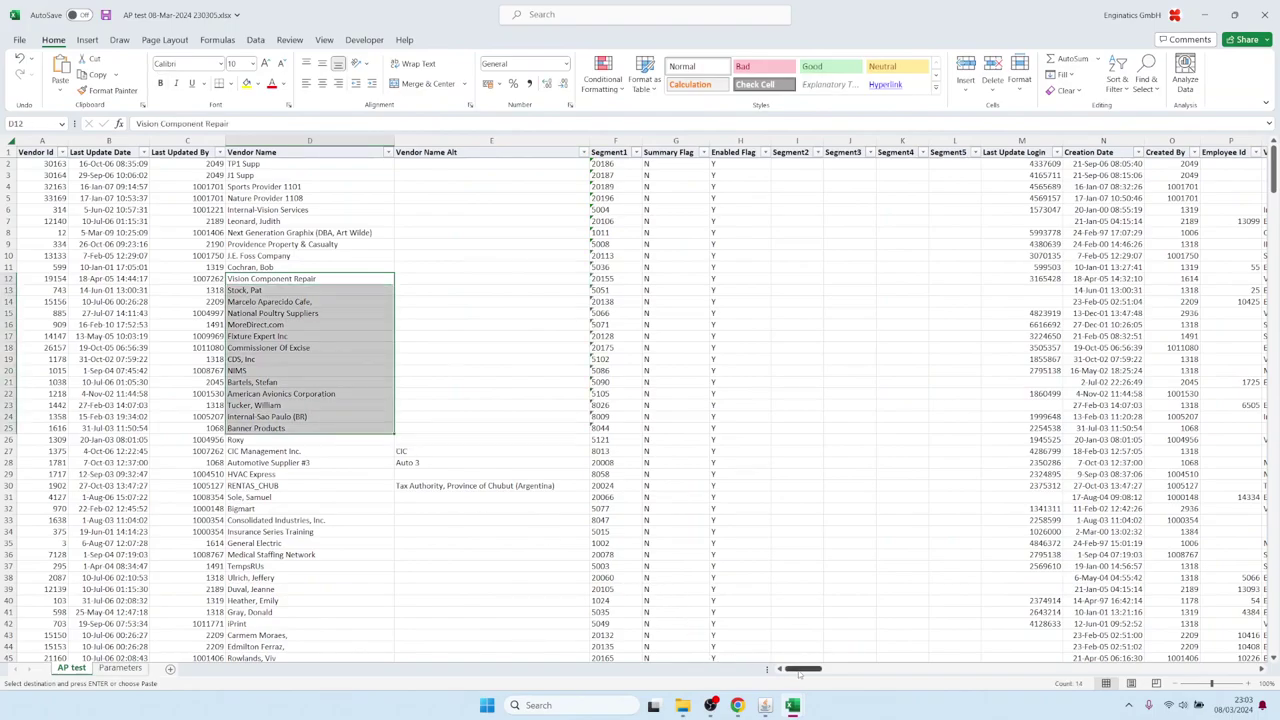
mouse_move(800, 669)
mouse_down()
mouse_move(968, 690)
mouse_move(800, 669)
mouse_up()
click(111, 235)
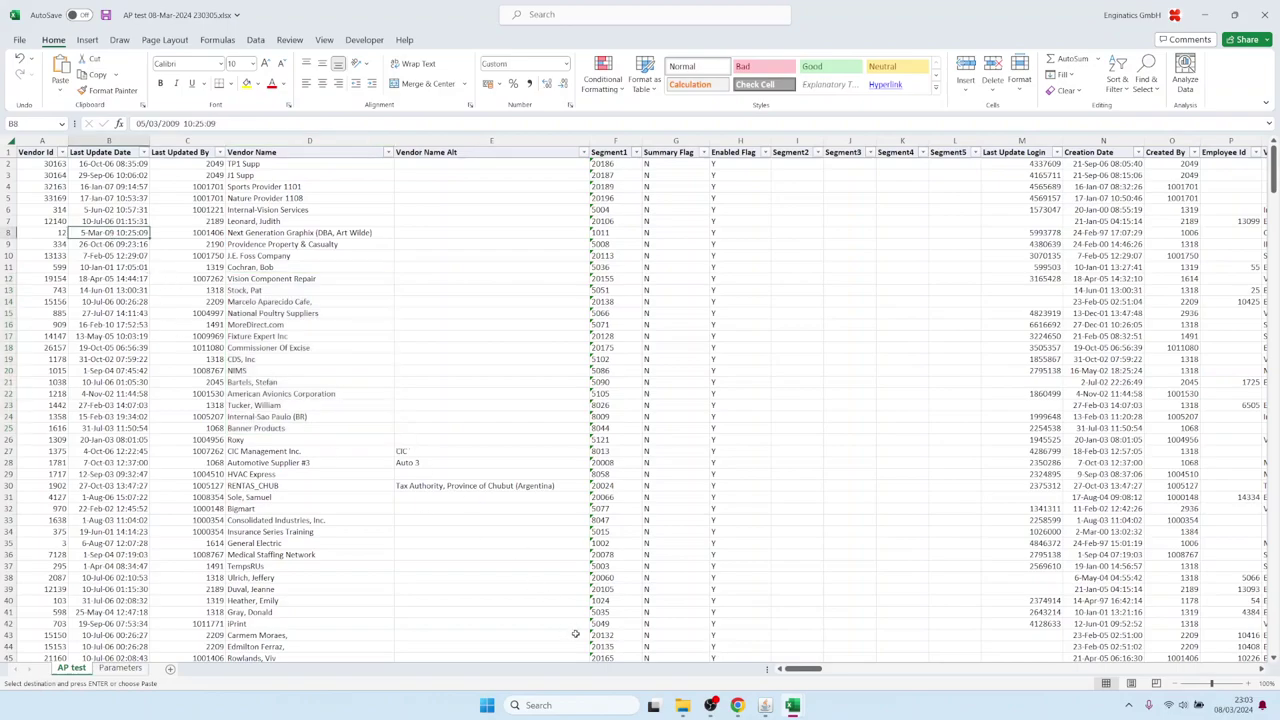
mouse_move(765, 705)
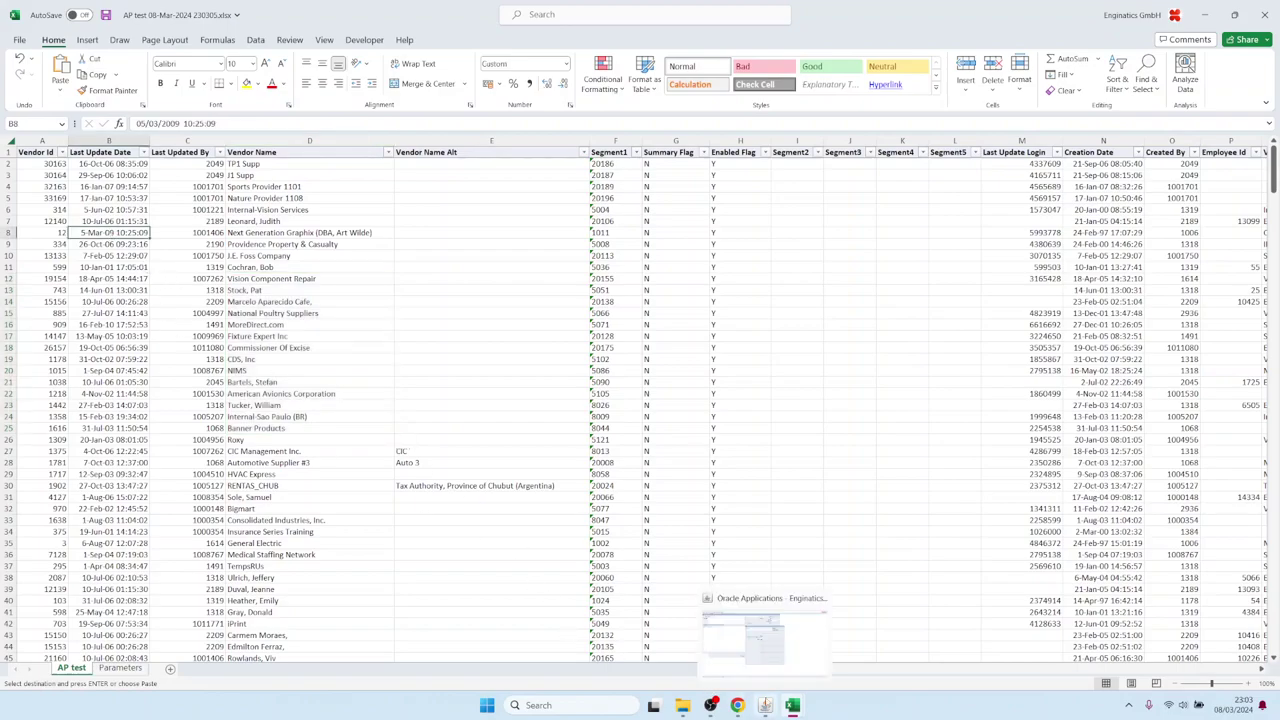
click(758, 665)
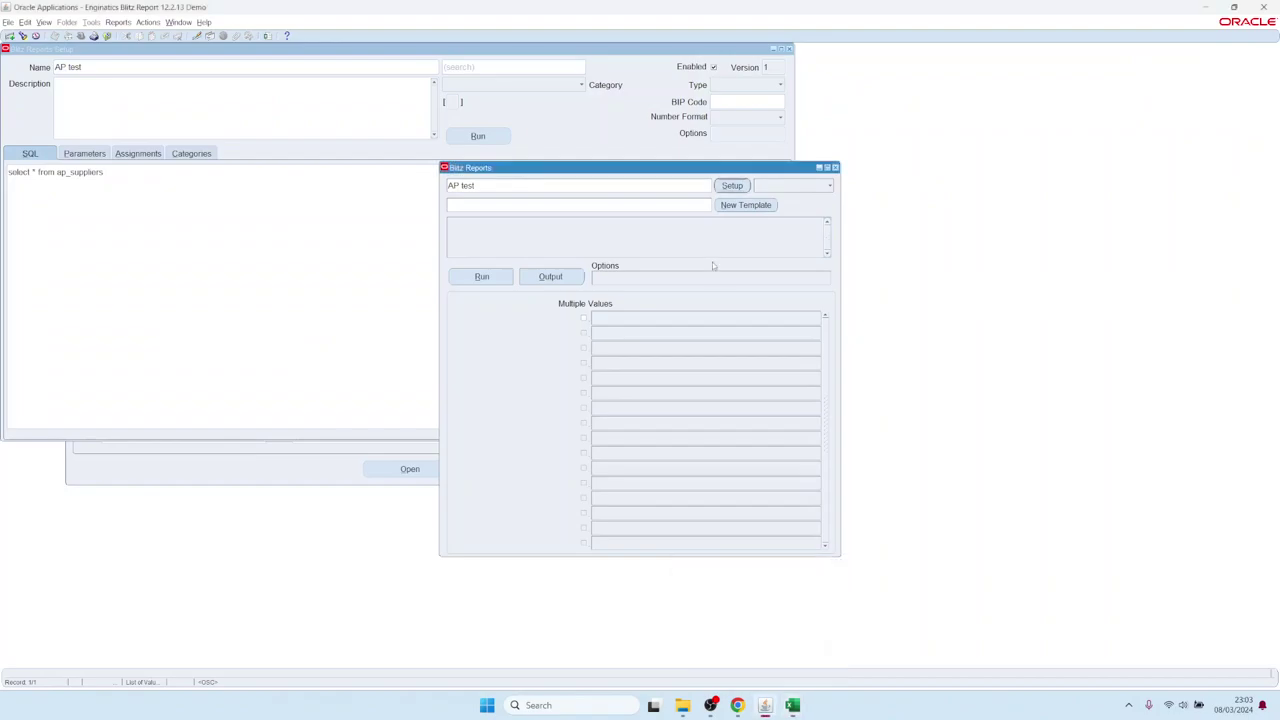
Reopen Blitz Report from the Top Ten List and choose the Upload (32) category
click(658, 187)
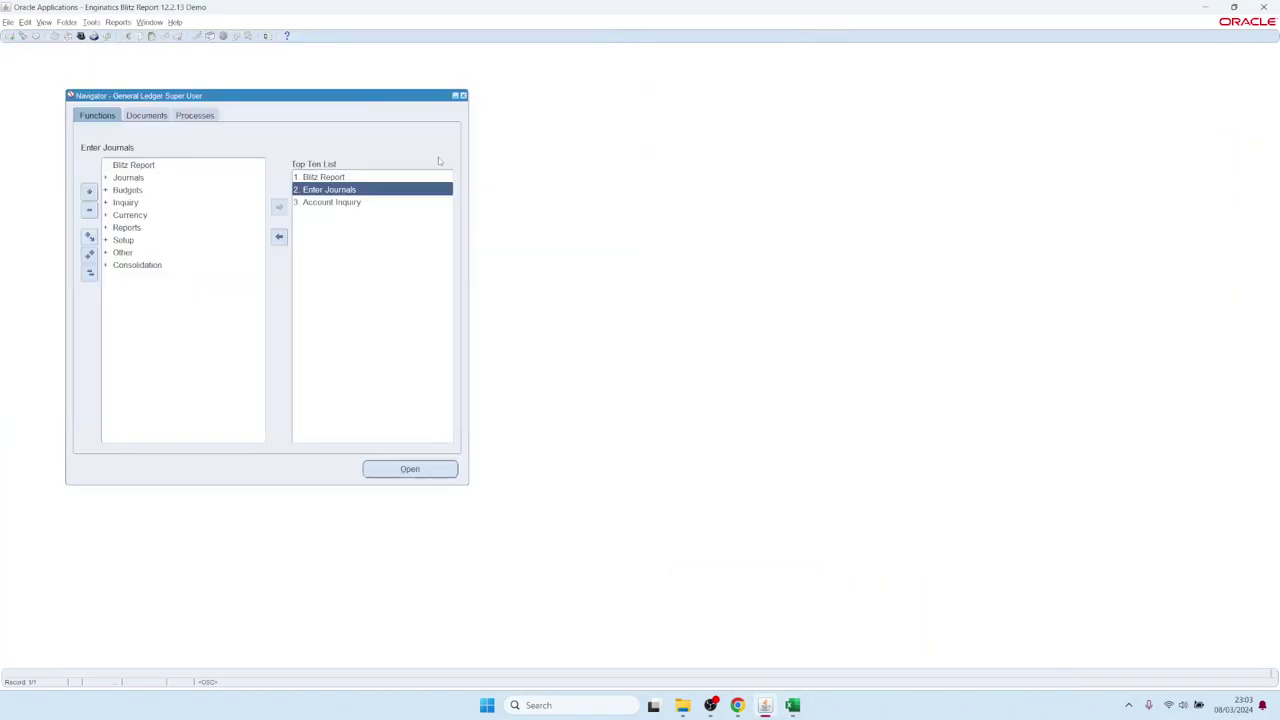
double_click(337, 177)
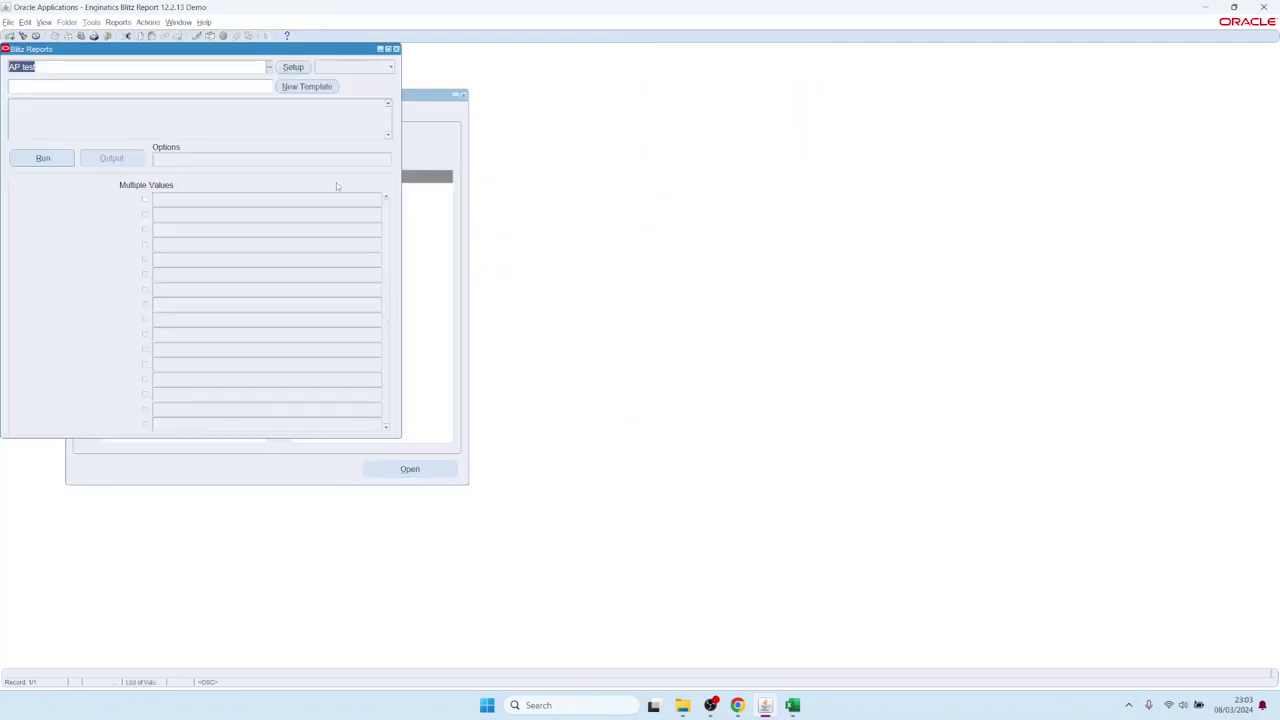
click(338, 70)
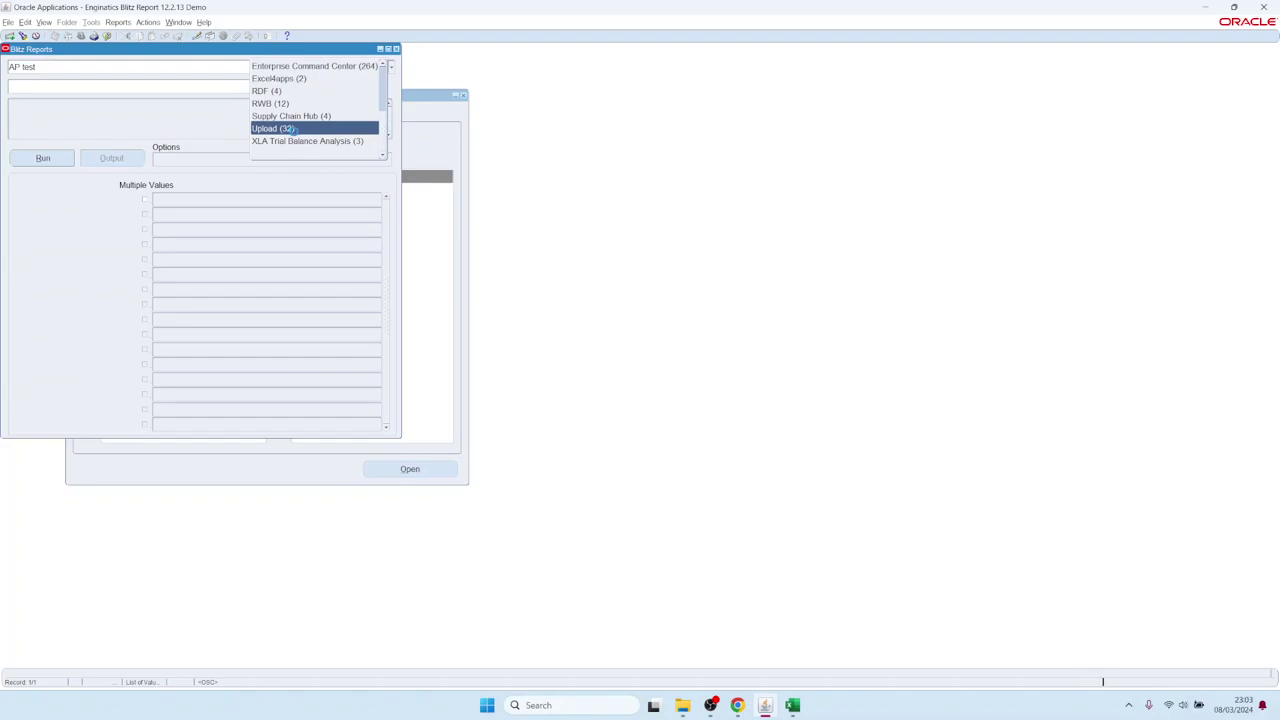
click(293, 128)
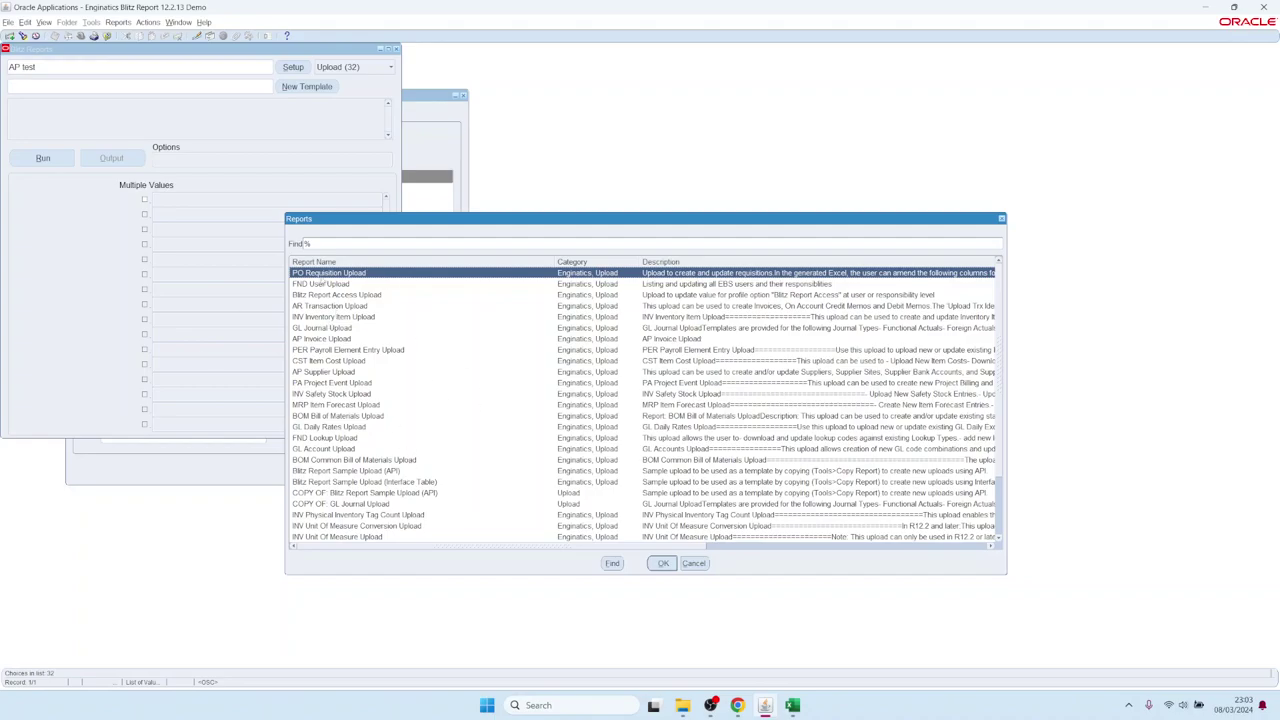
Open PO Requisition Upload, set Upload Mode to Create, Update, and check the creation date parameters
double_click(320, 273)
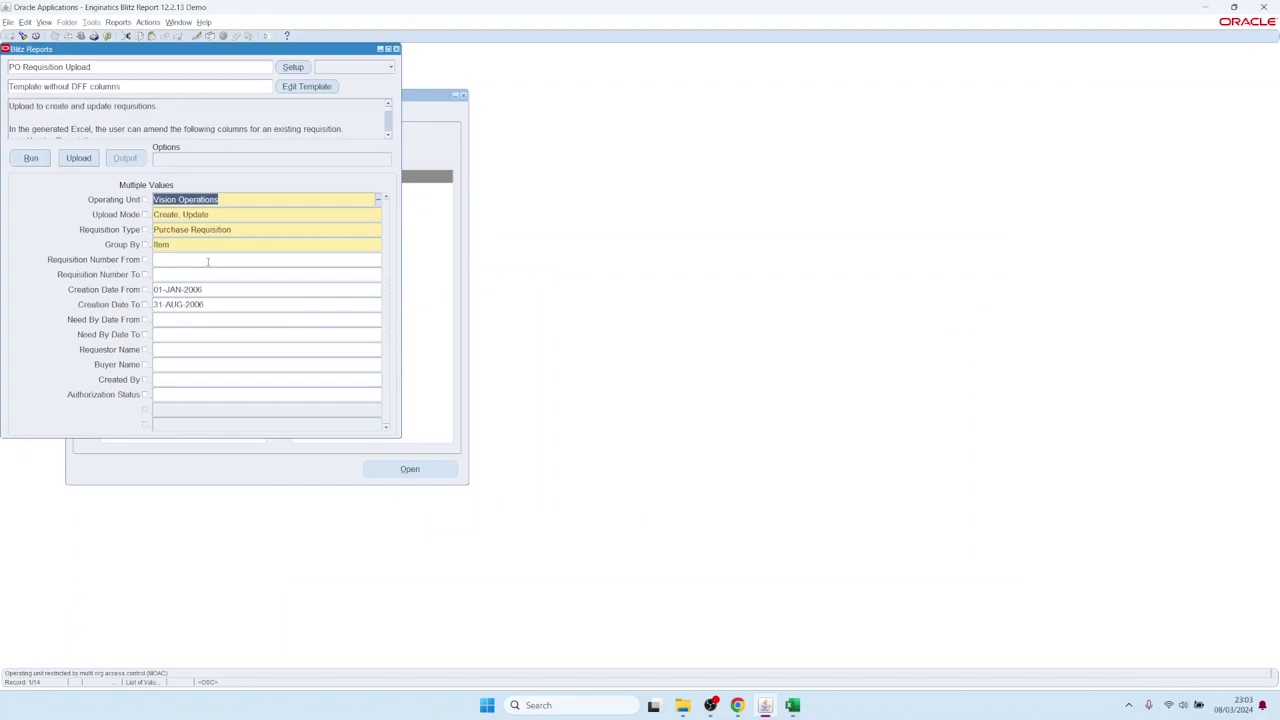
key(Tab)
key(ctrl+l)
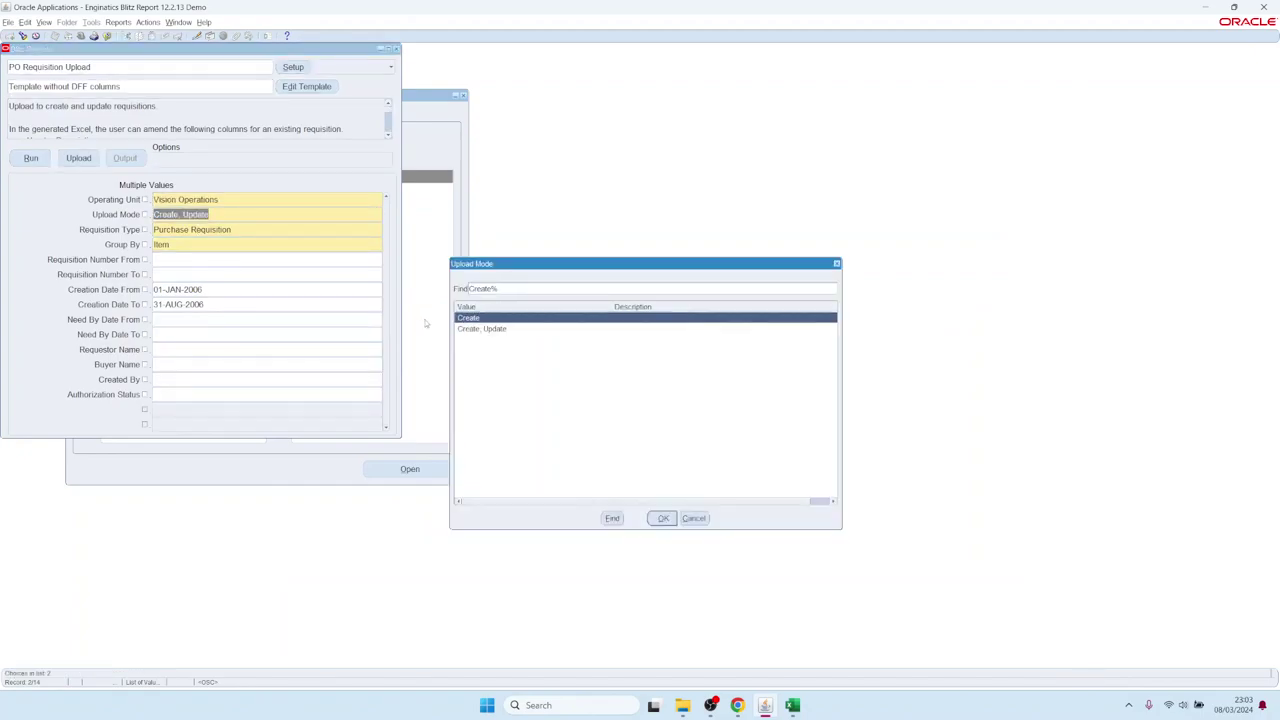
click(485, 331)
click(663, 518)
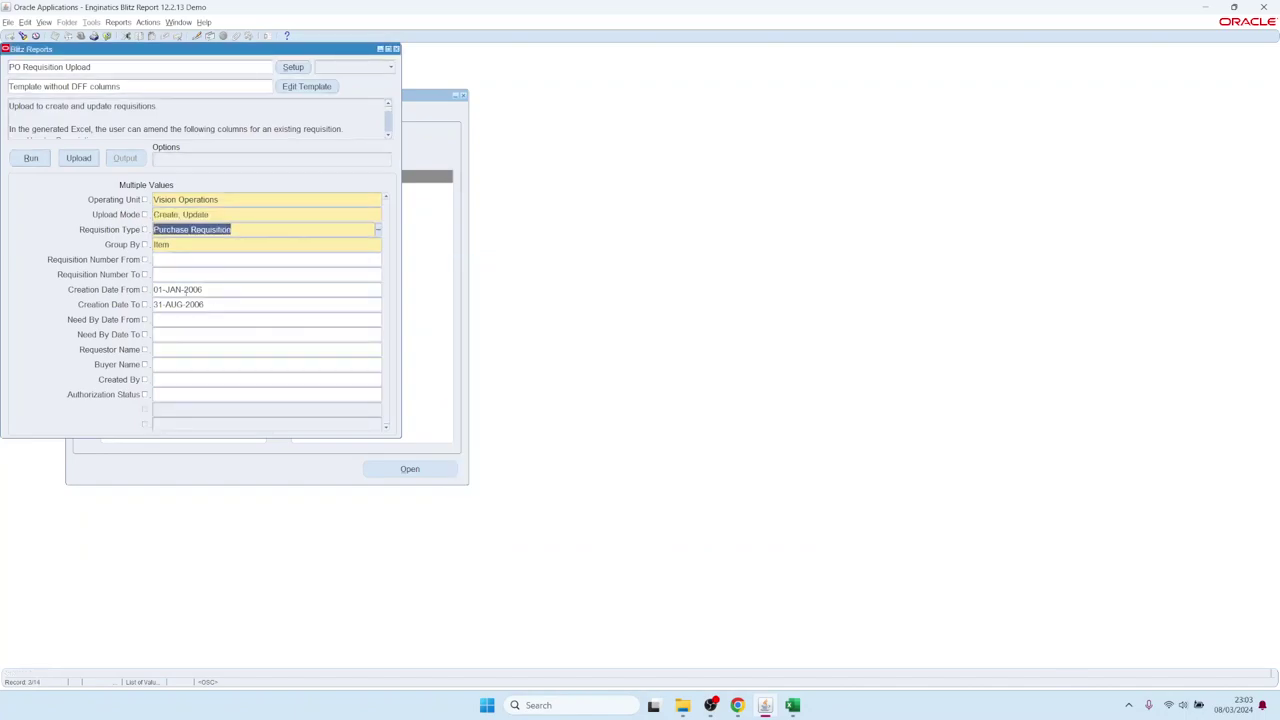
click(196, 290)
click(185, 305)
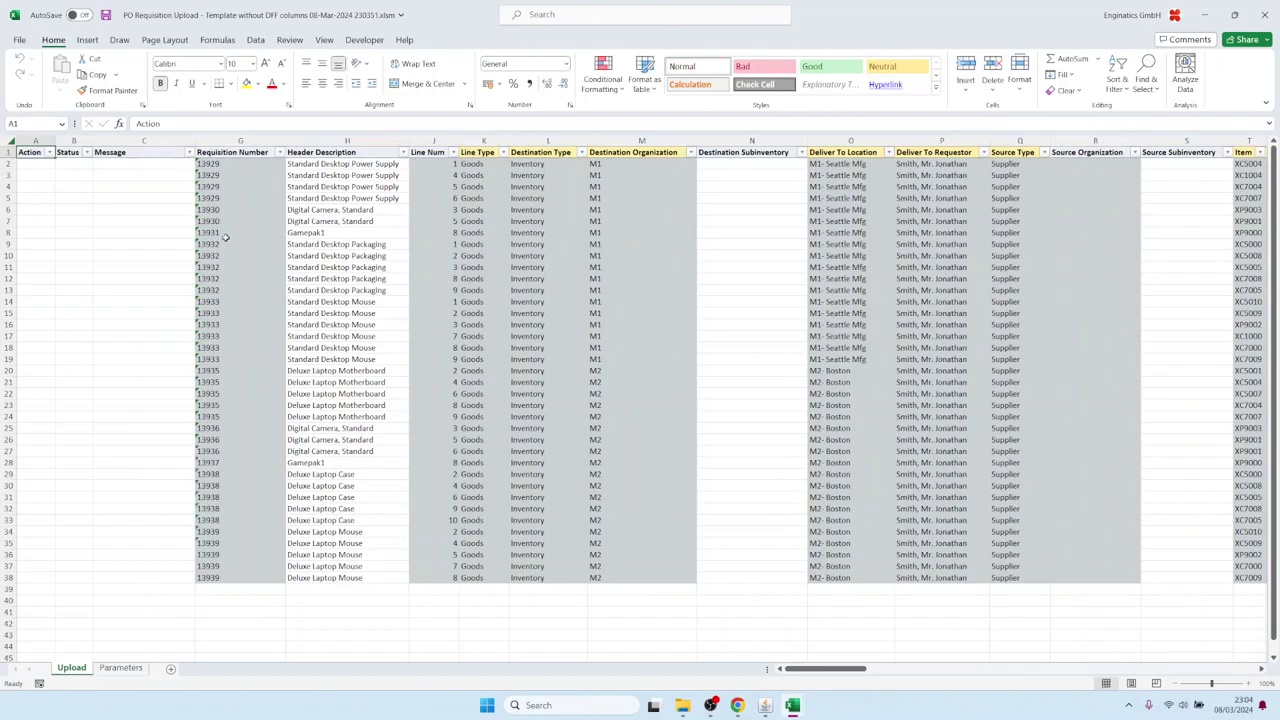
Set Header Description to Test in rows 8 through 18
drag(236, 221, 240, 475)
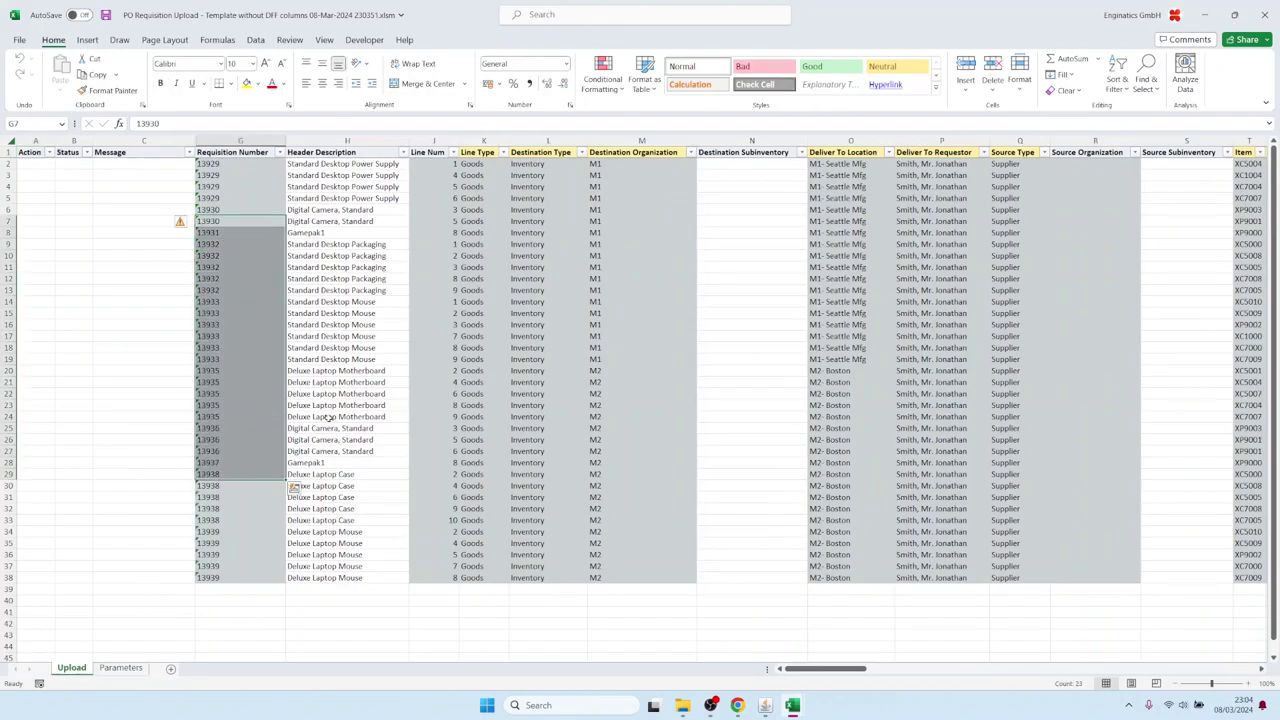
drag(485, 152, 617, 152)
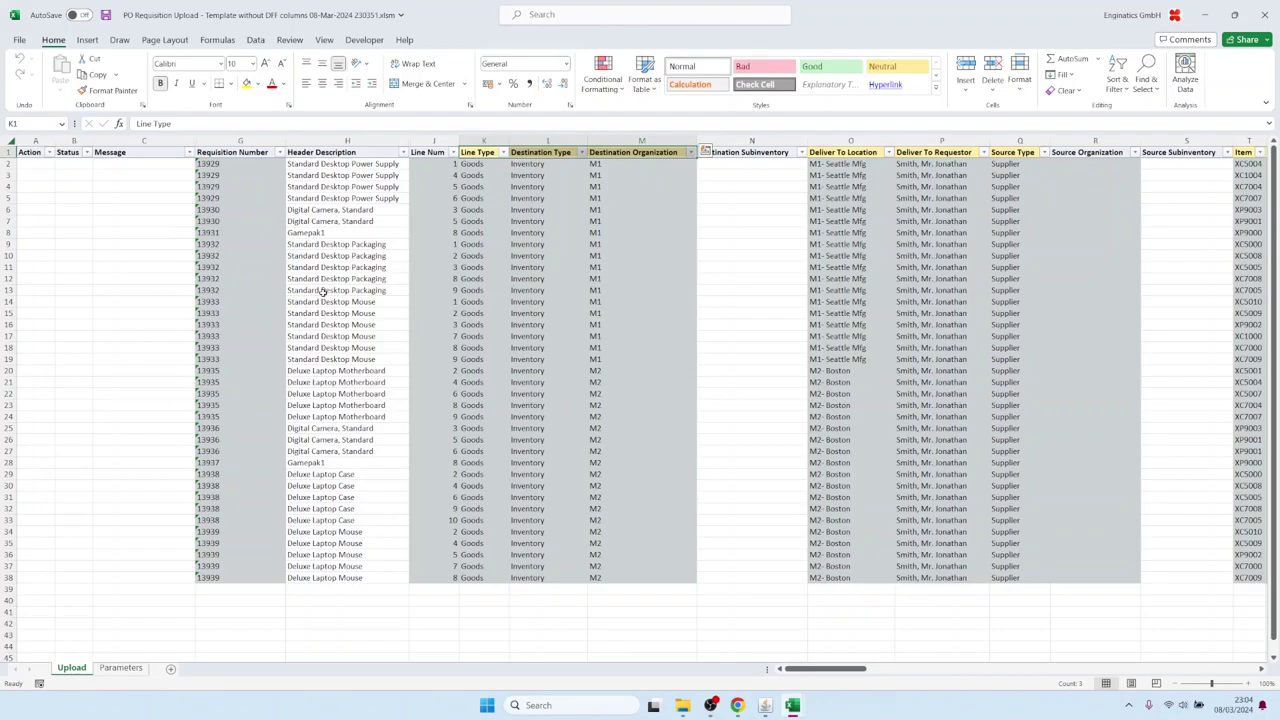
drag(335, 250, 355, 451)
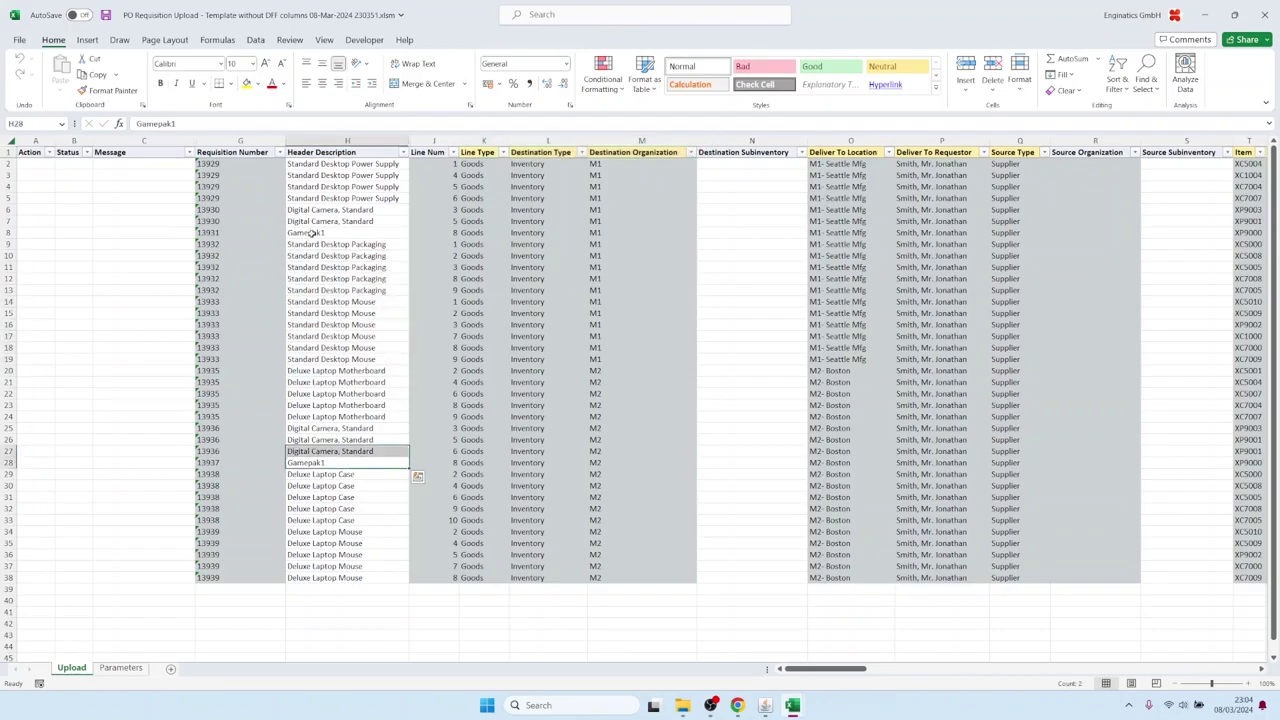
click(316, 233)
text(Test)
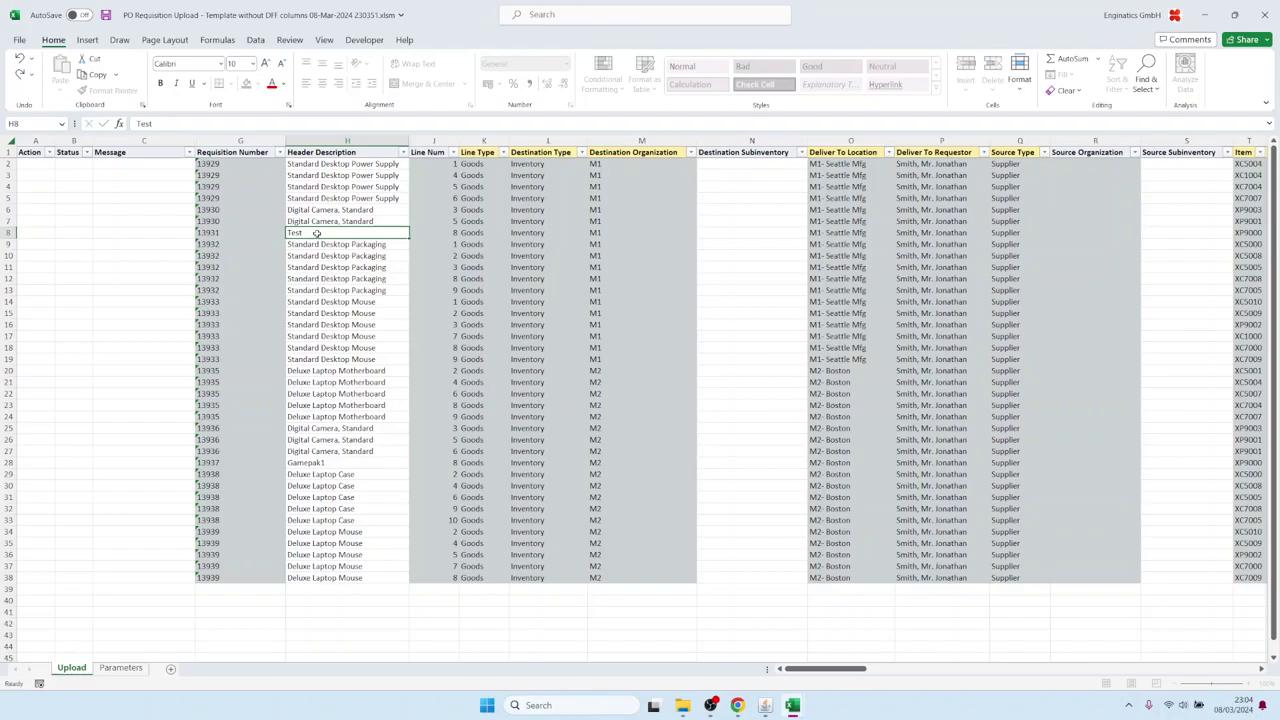
key(Return)
key(shift+Up)
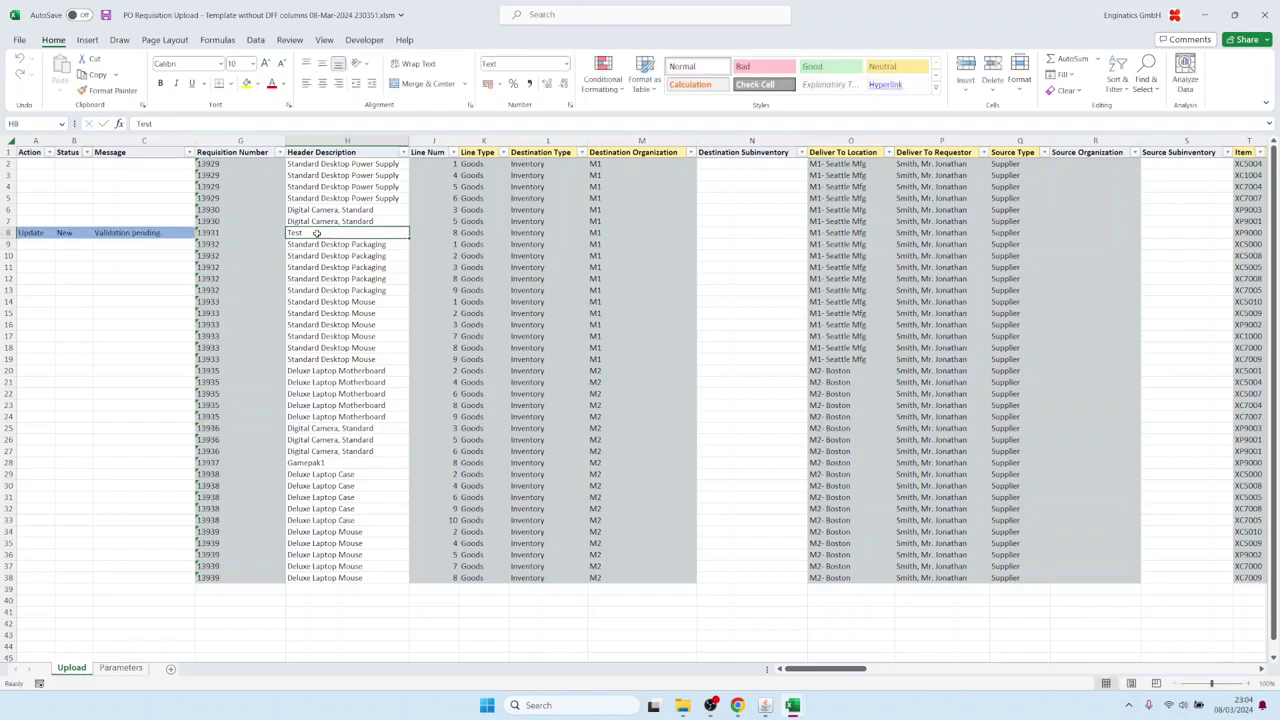
key(ctrl+c)
key(shift+Down)
key(shift+Down)
key(shift+Down)
key(ctrl+v)
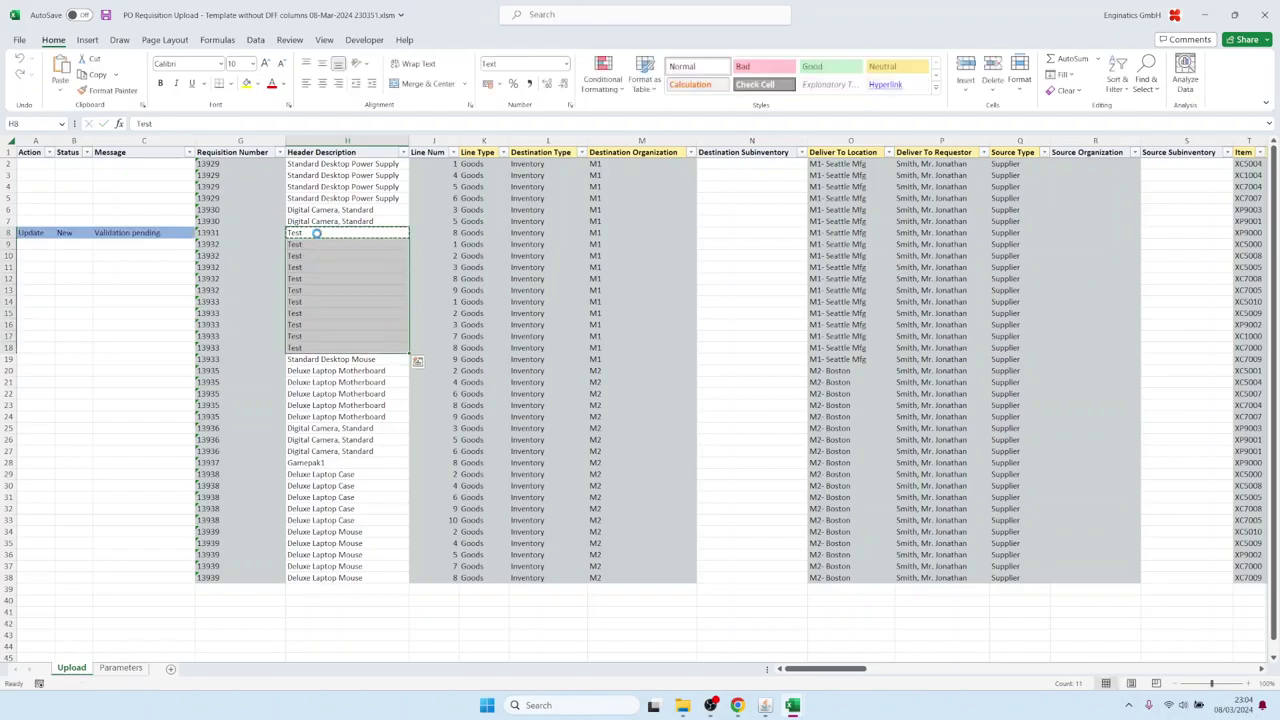
Copy requisition lines from rows 3–4 into rows 39–40 and start a new line in row 41
click(467, 187)
key(shift+Up)
key(shift+Right)
key(shift+Right)
key(shift+Right)
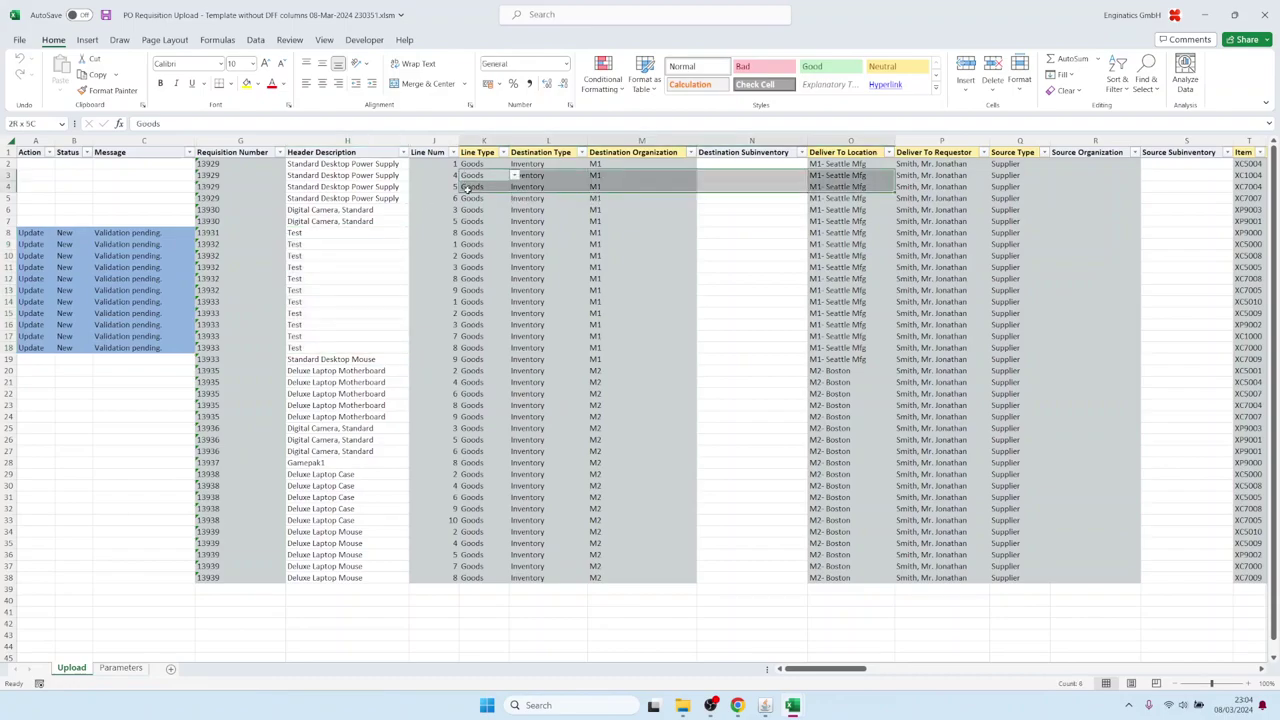
key(shift+Right)
key(shift+Right)
key(shift+Right)
key(shift+Right)
key(shift+Right)
key(shift+Right)
key(shift+Right)
key(shift+Right)
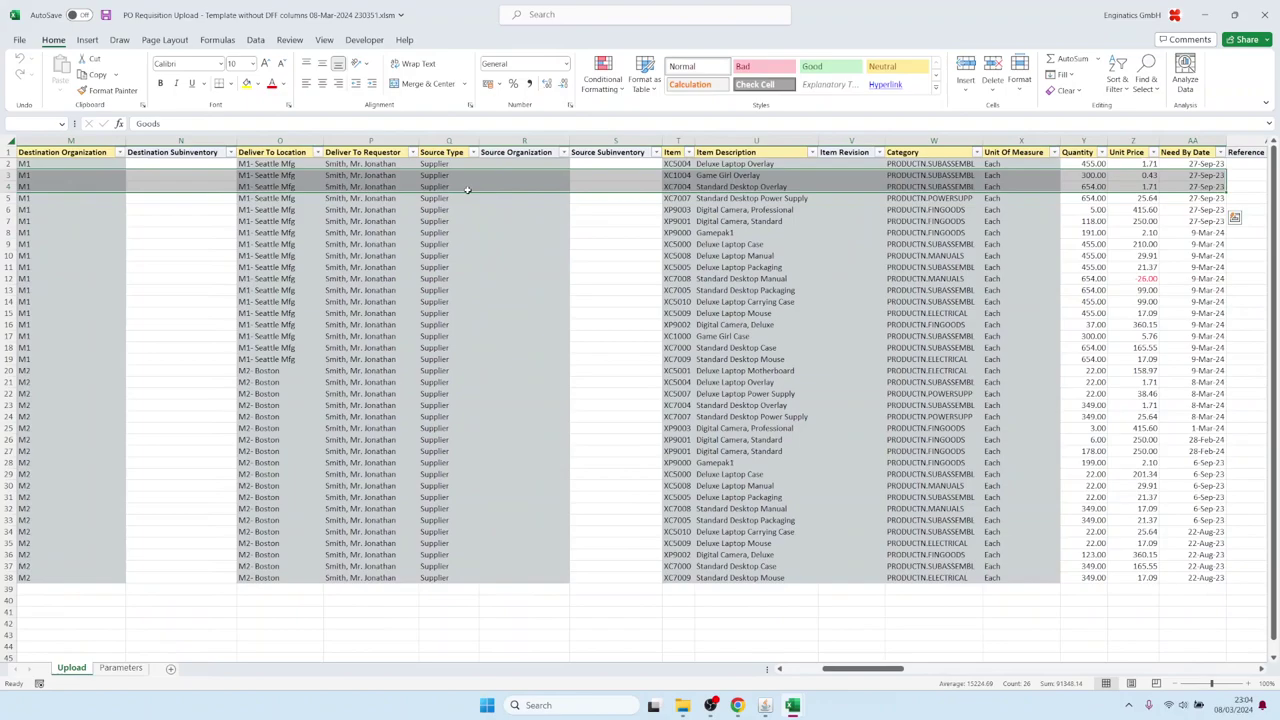
key(shift+Right)
key(shift+Left)
key(ctrl+c)
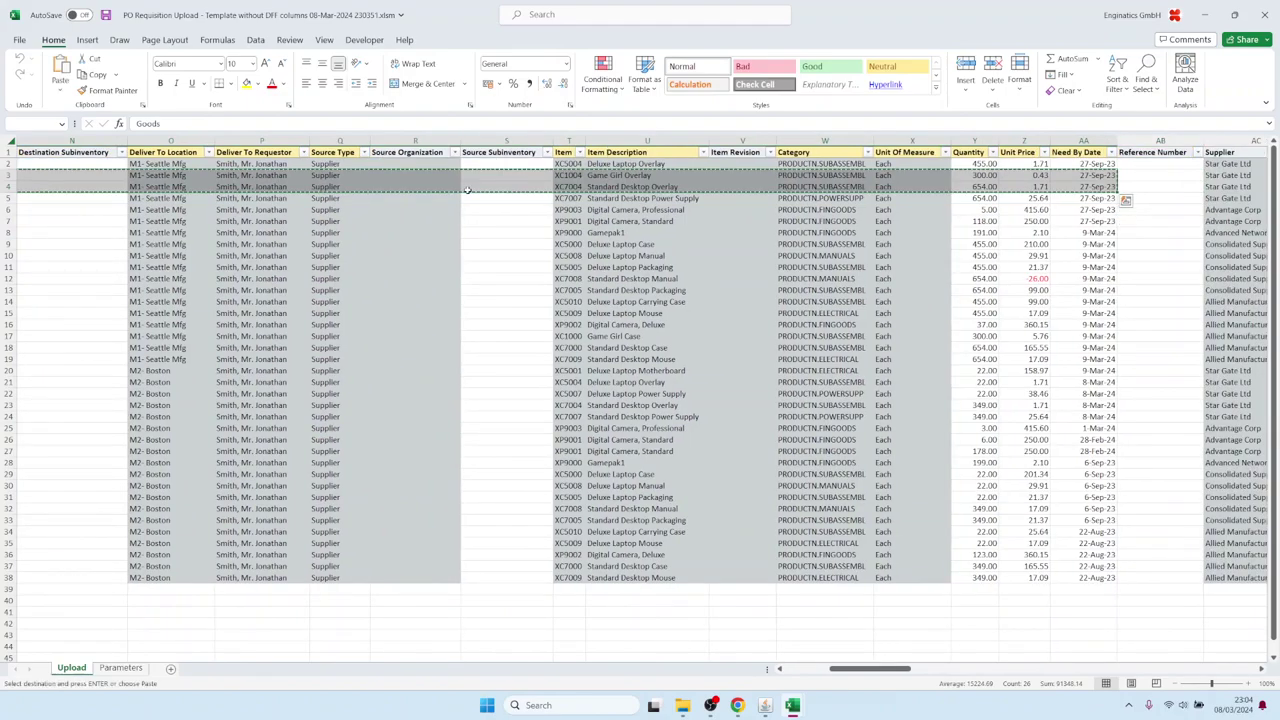
key(Home)
click(467, 584)
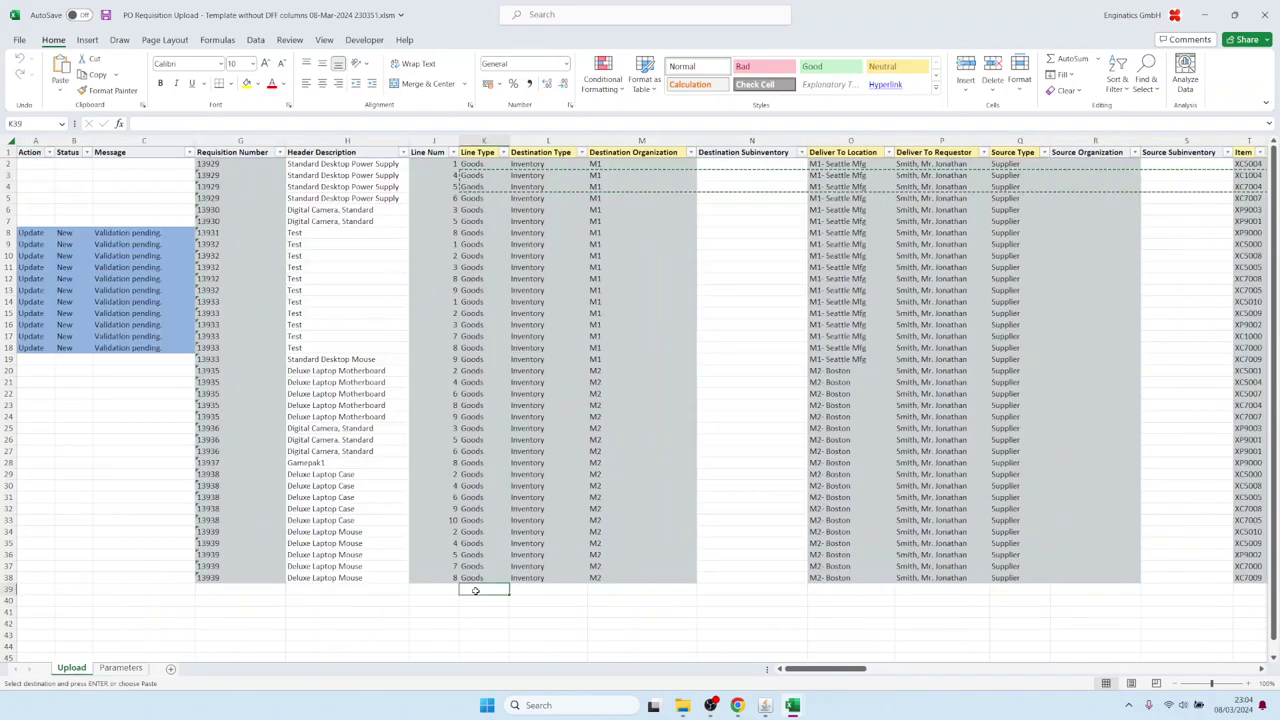
key(Return)
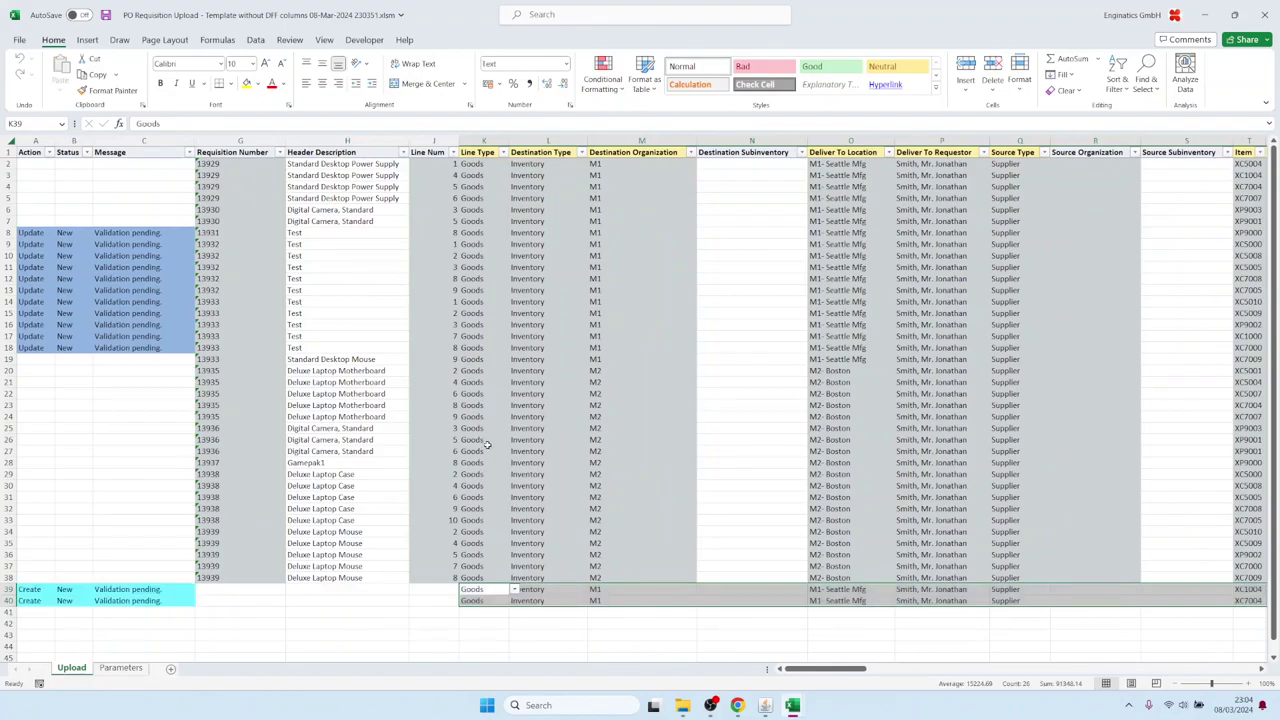
scroll(489, 450, down, 2)
click(484, 543)
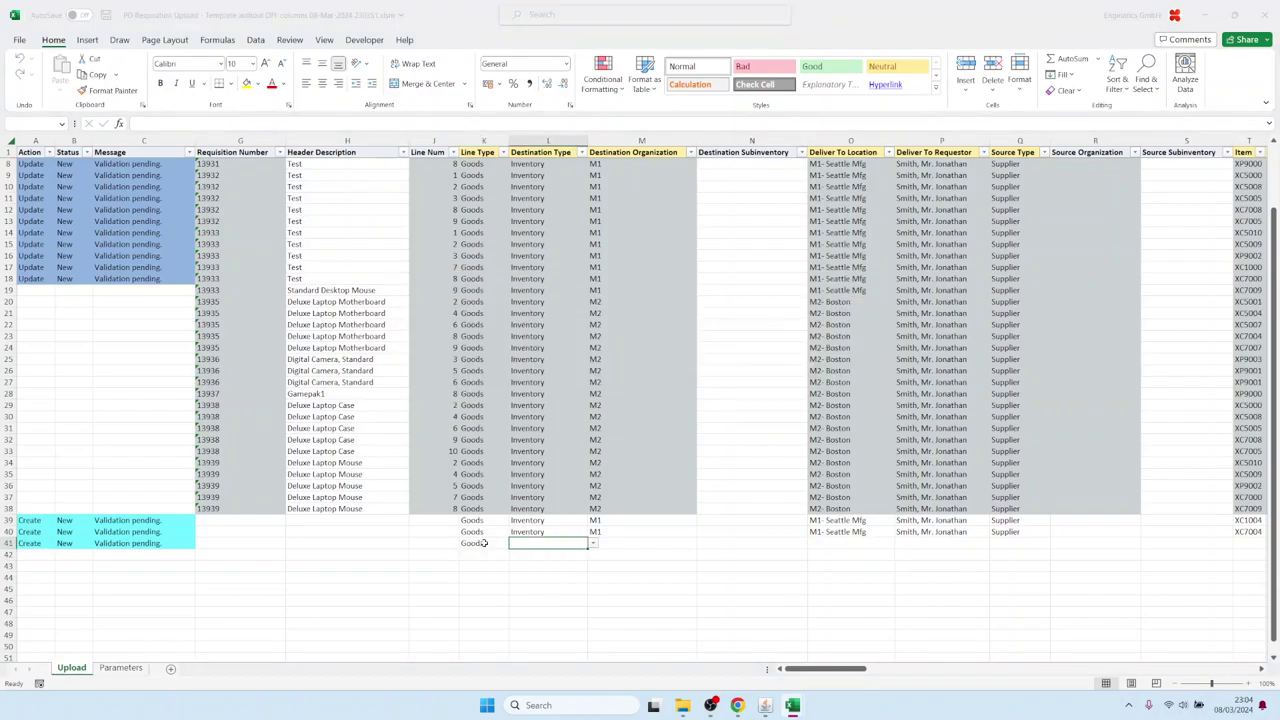
In row 41, set destination type Inventory, organization M1 and deliver-to Buenos Aires
text(Inventorym1)
key(Tab)
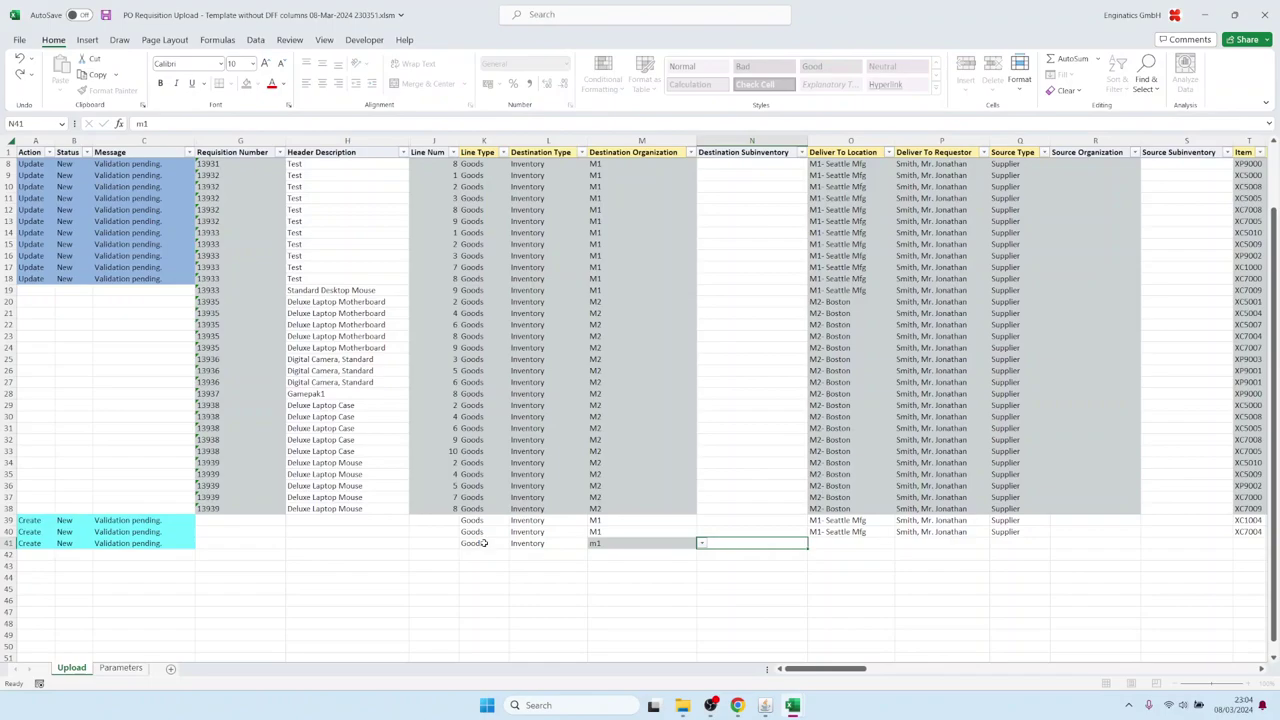
key(Tab)
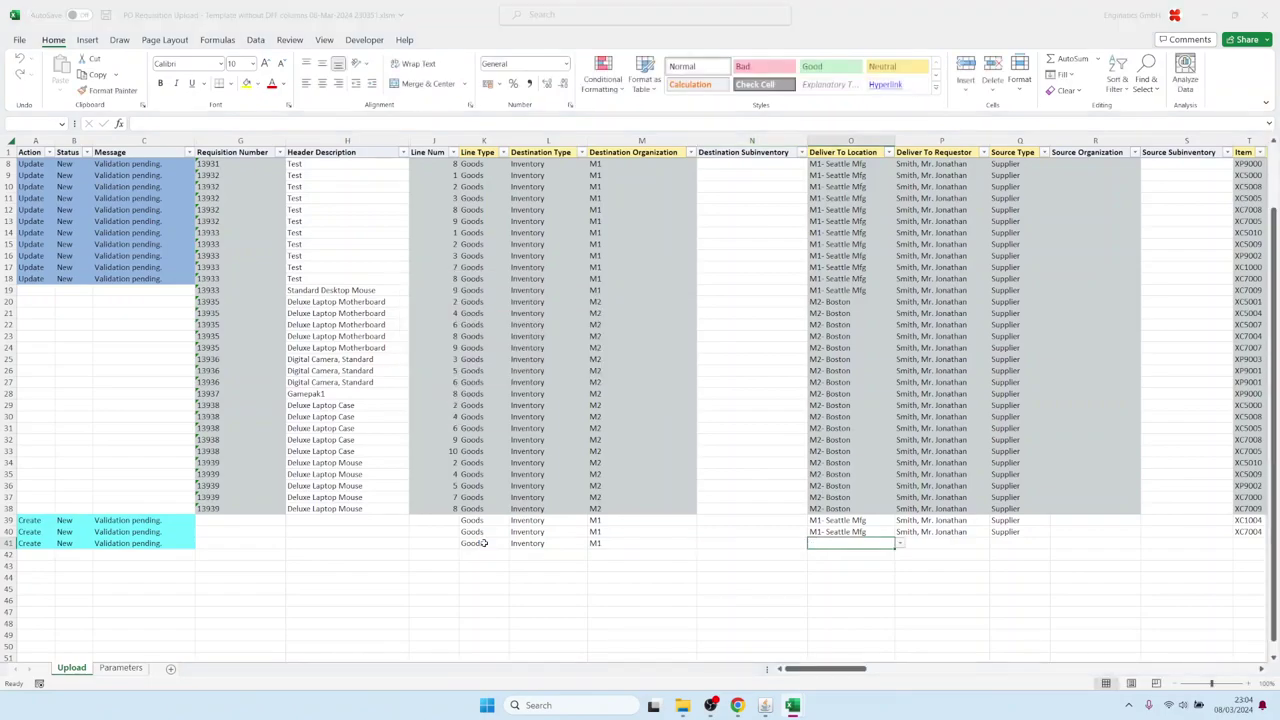
text(Buenos Aires)
key(Tab)
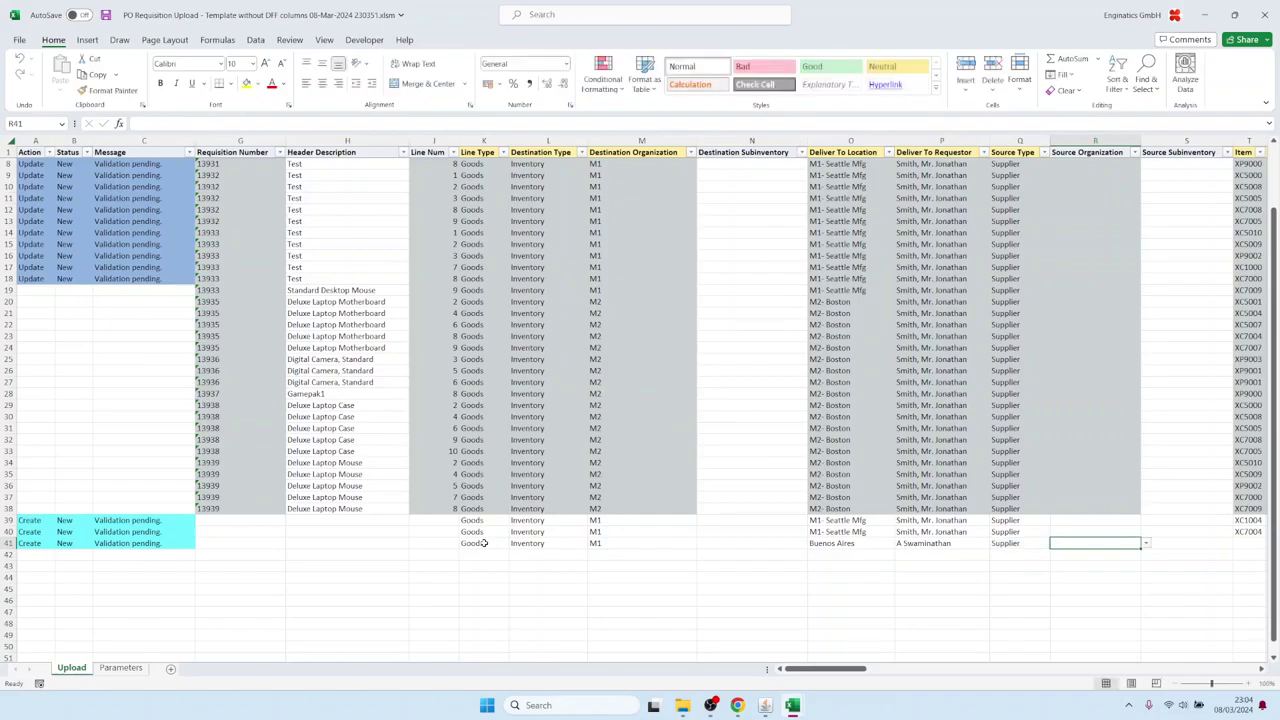
key(Tab)
key(Tab)
key(Tab)
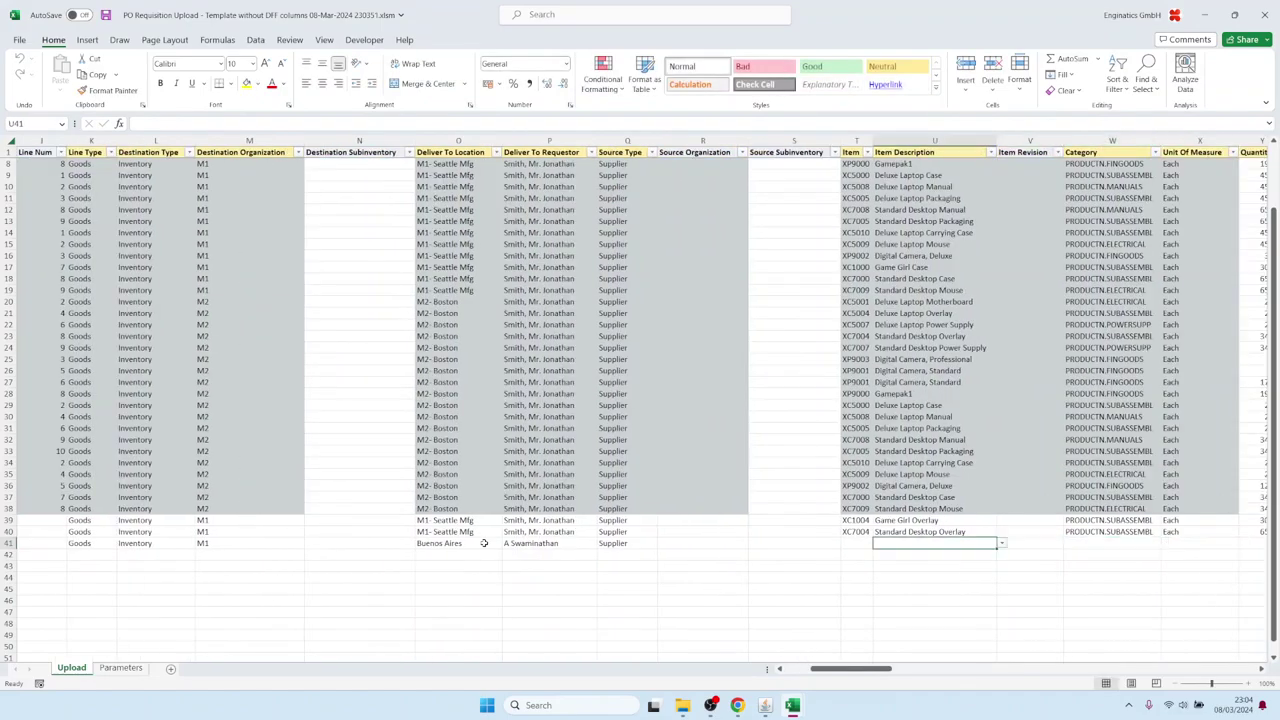
key(Tab)
key(Tab)
key(Tab)
Set row 41's item to Ford F150 2004 with quantity 1
key(shift+Tab)
key(shift+Tab)
key(shift+Tab)
key(shift+Tab)
key(shift+Tab)
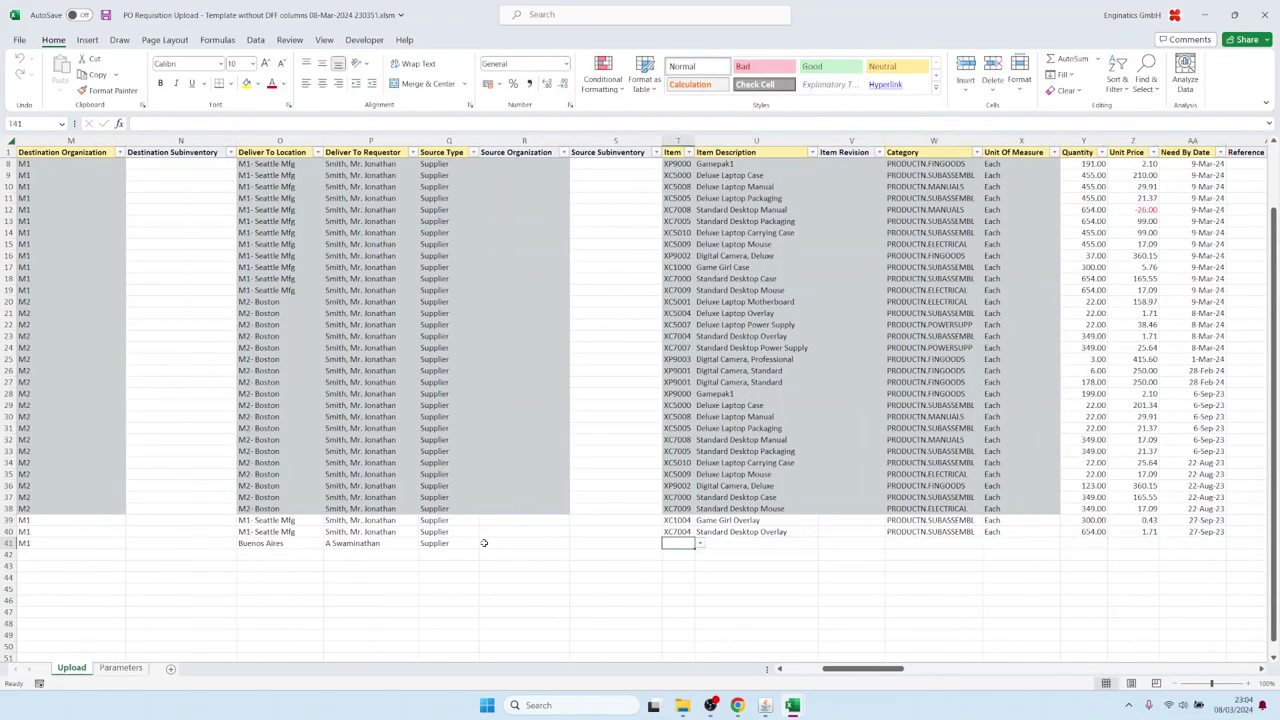
text(For)
key(Tab)
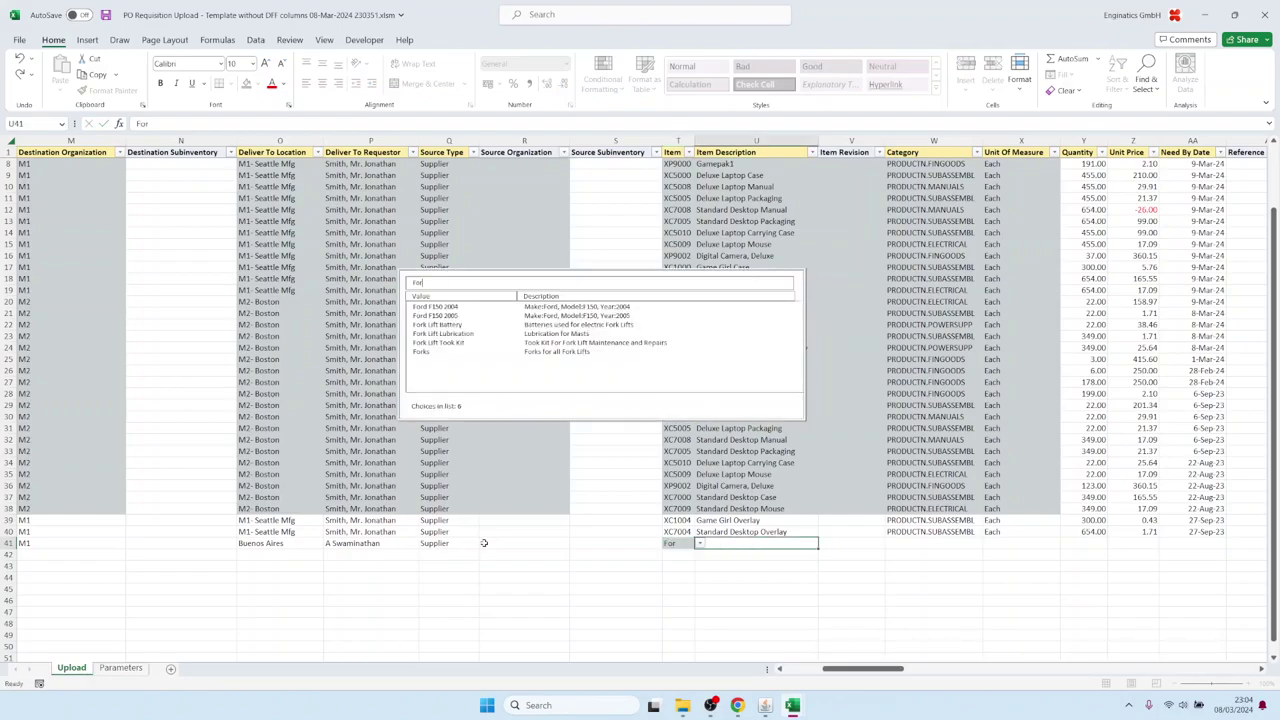
key(Return)
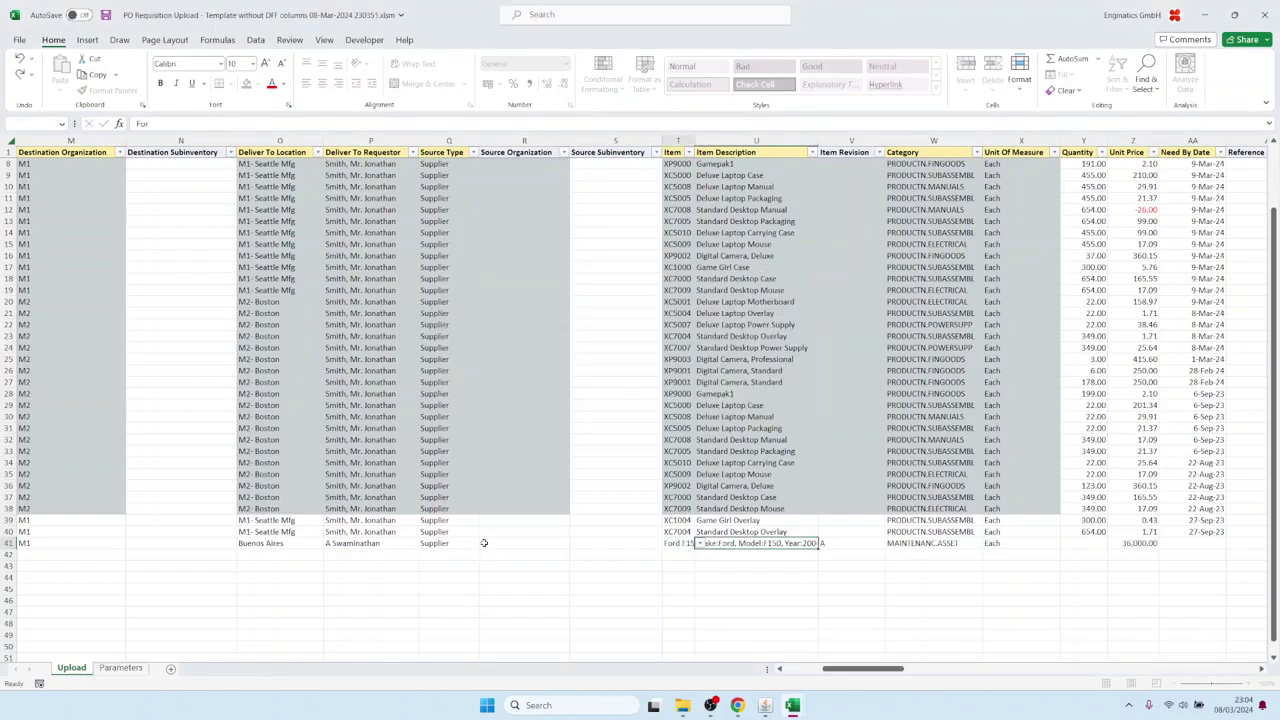
key(Tab)
key(Tab)
key(Tab)
key(Tab)
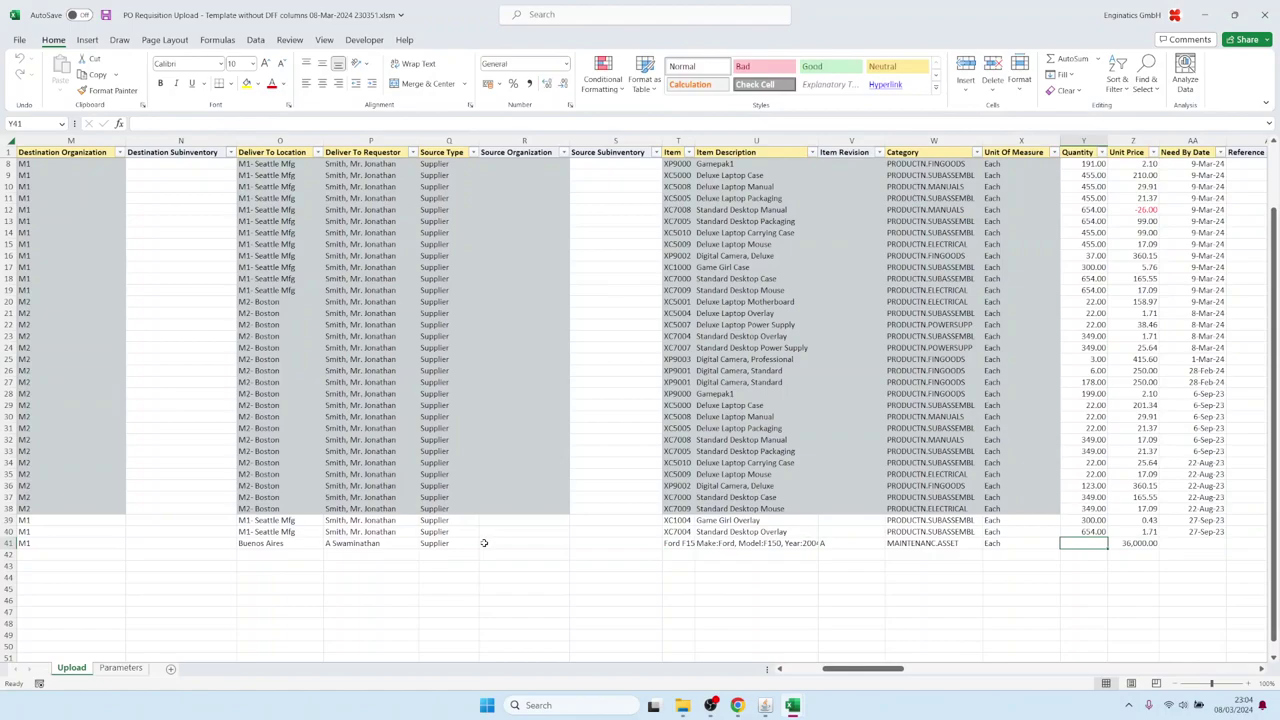
text(1)
key(Tab)
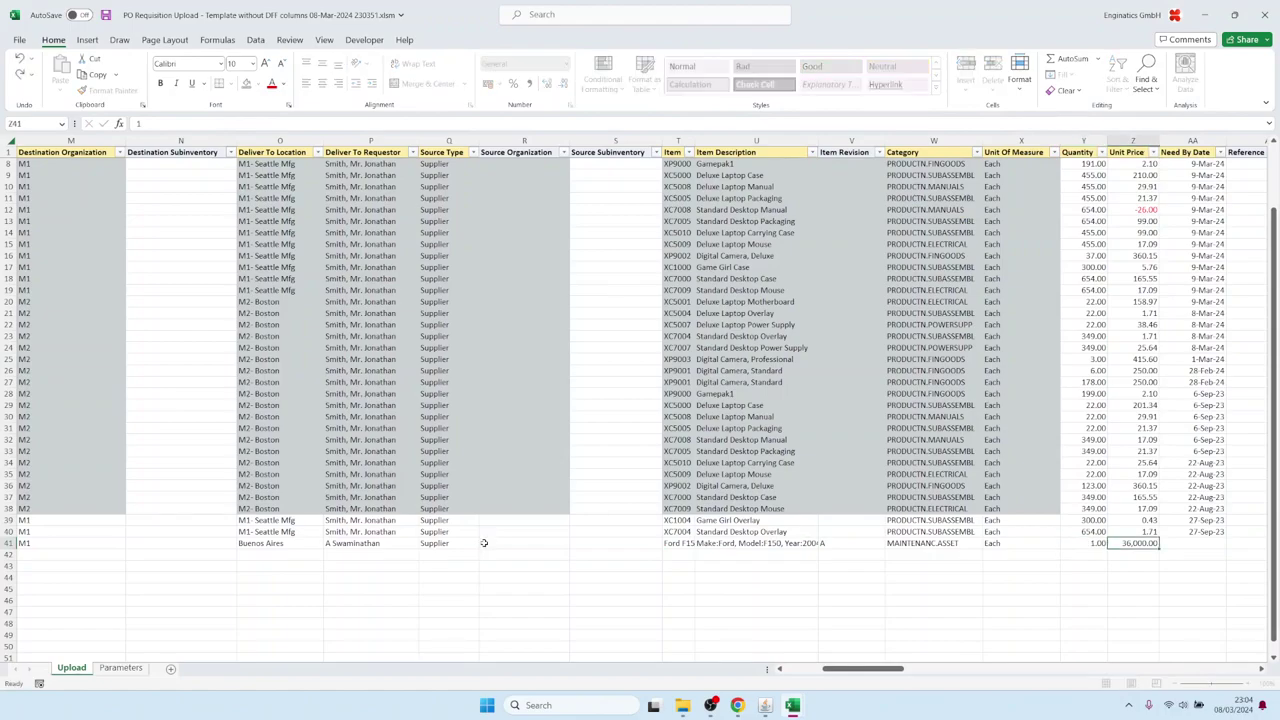
Enter need-by date 01-Jan-24 for row 41, retrying after date errors
key(Tab)
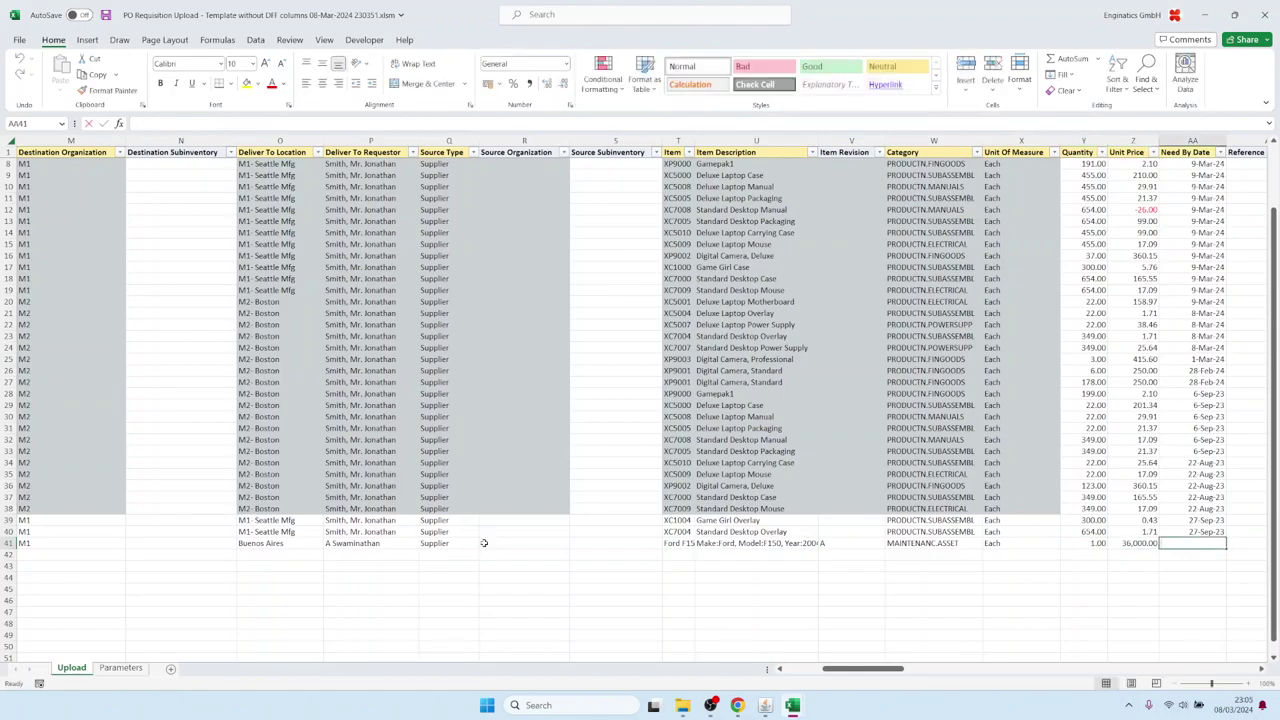
text(^1jan24)
key(Tab)
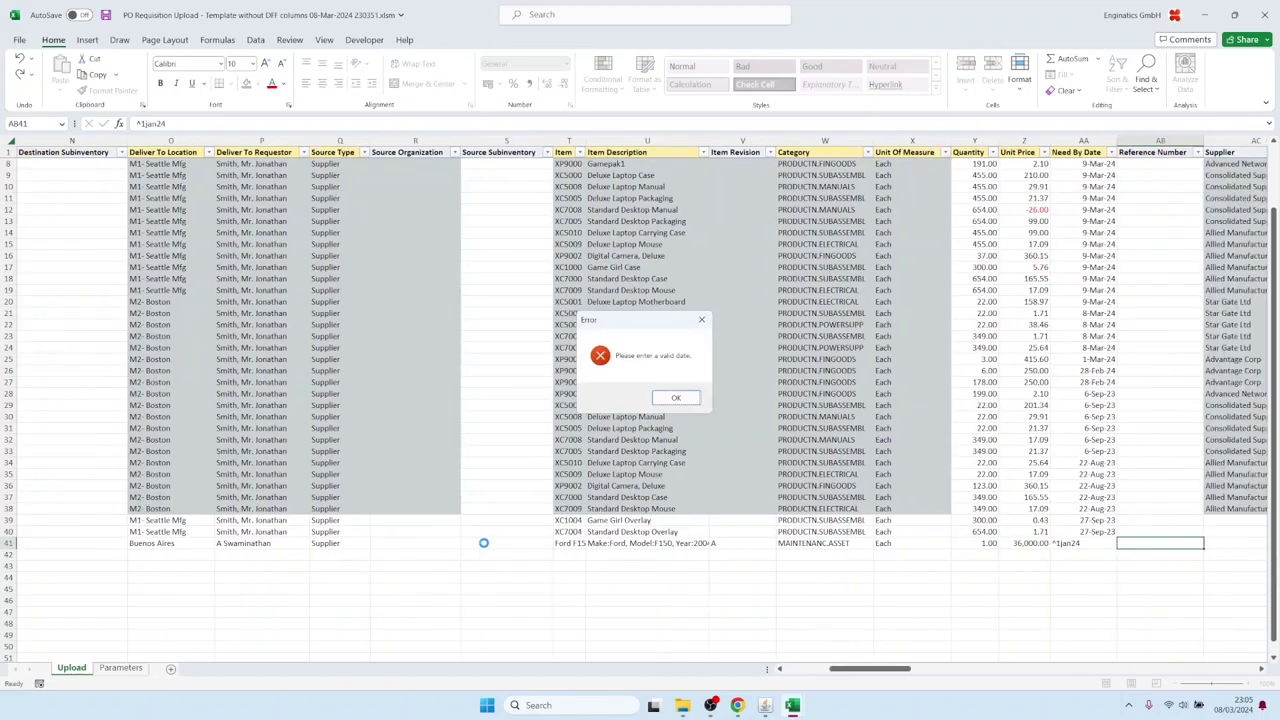
key(Return)
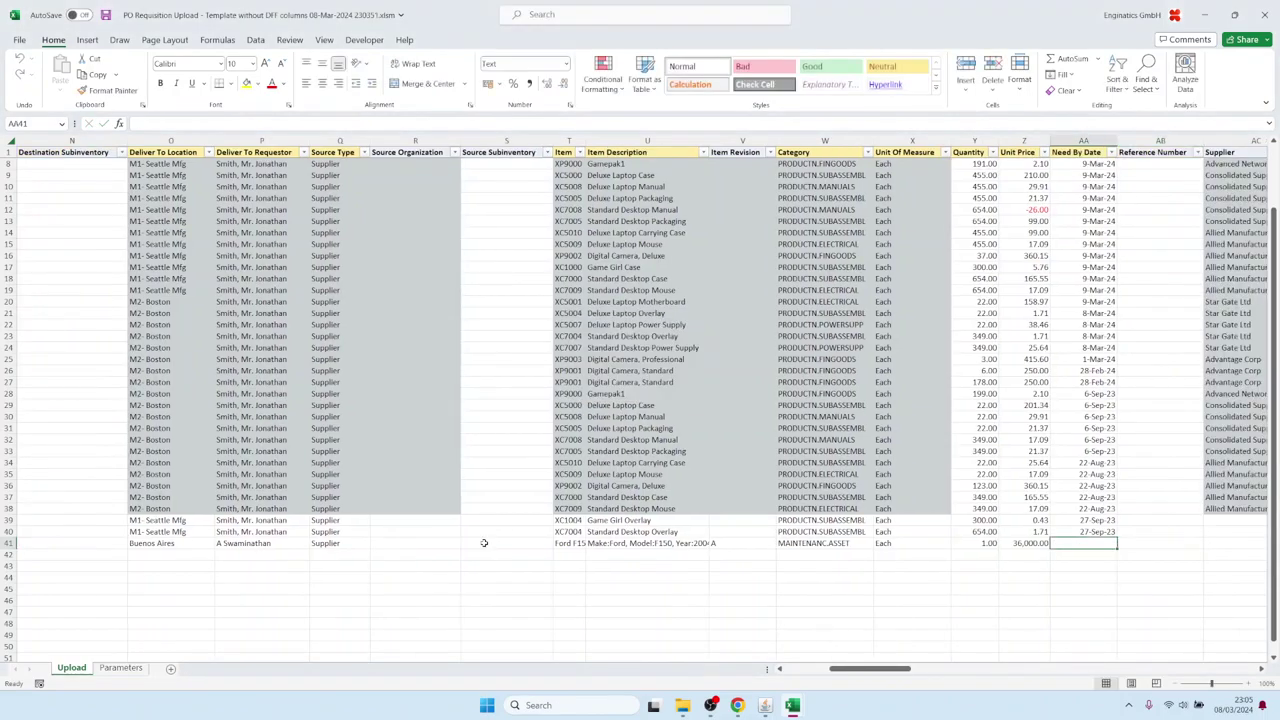
text(1Jan24)
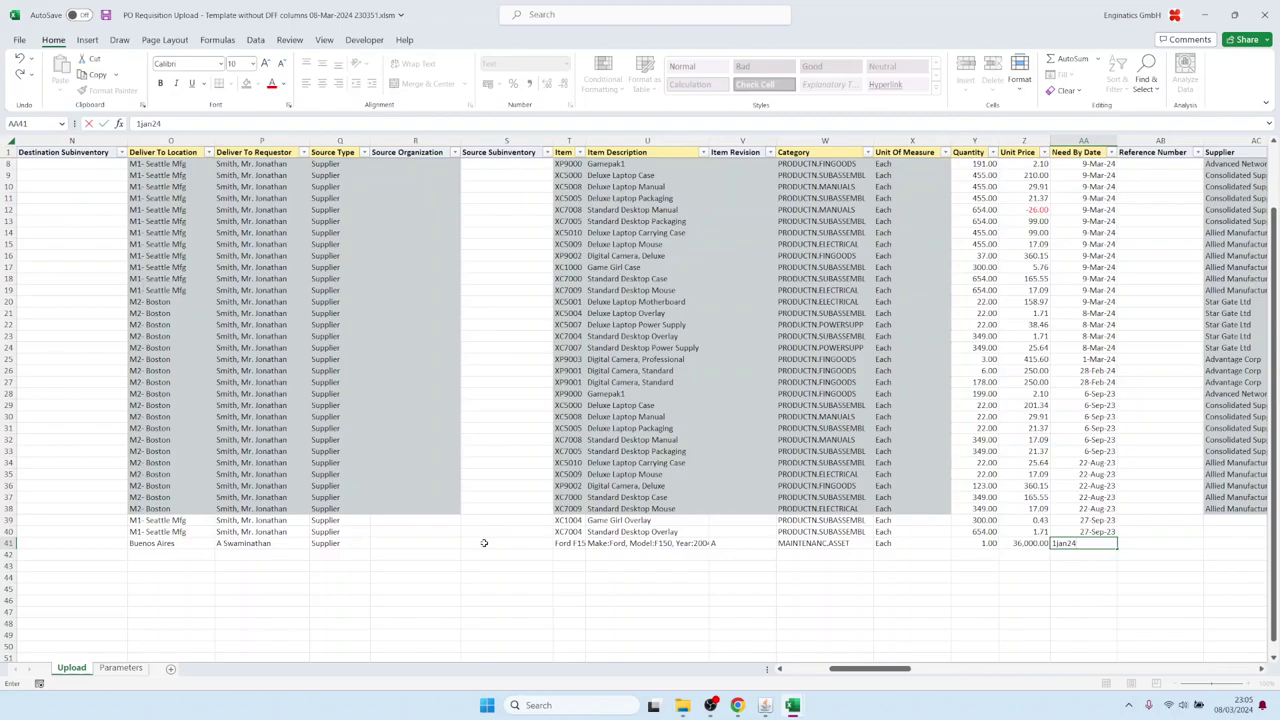
key(Tab)
key(Escape)
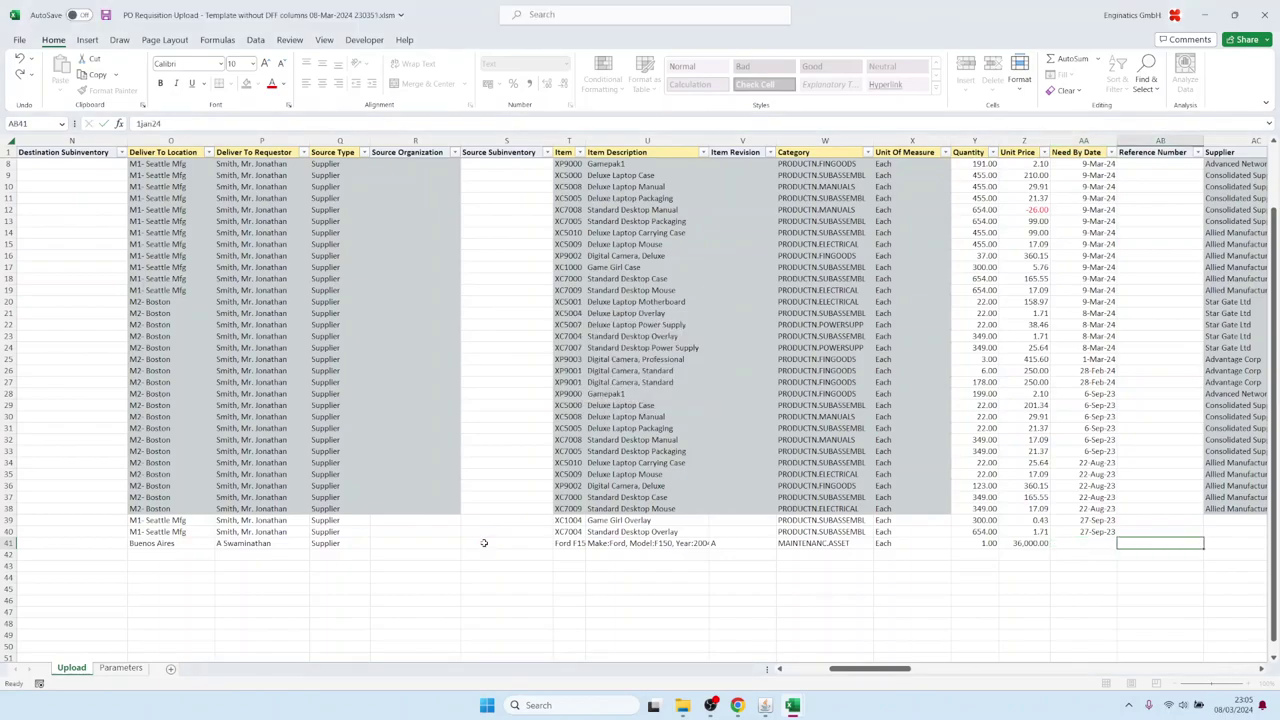
text(1-)
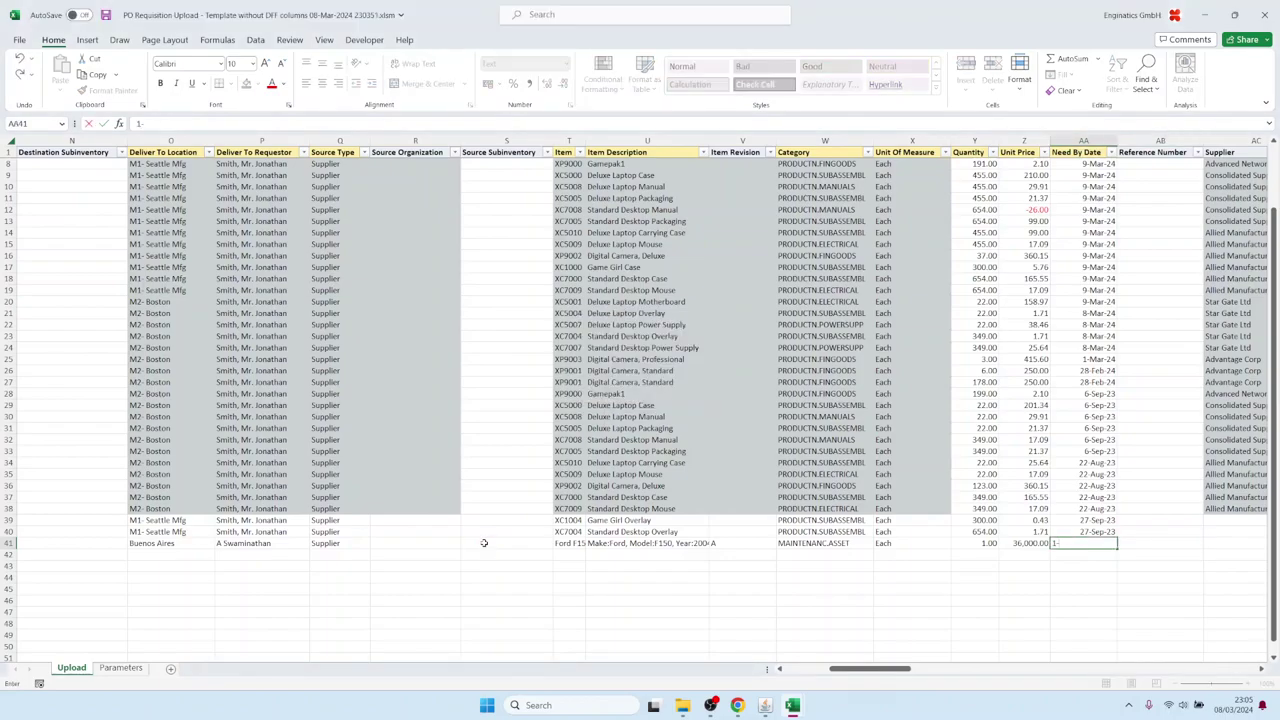
text(jan)
text(4)
key(Tab)
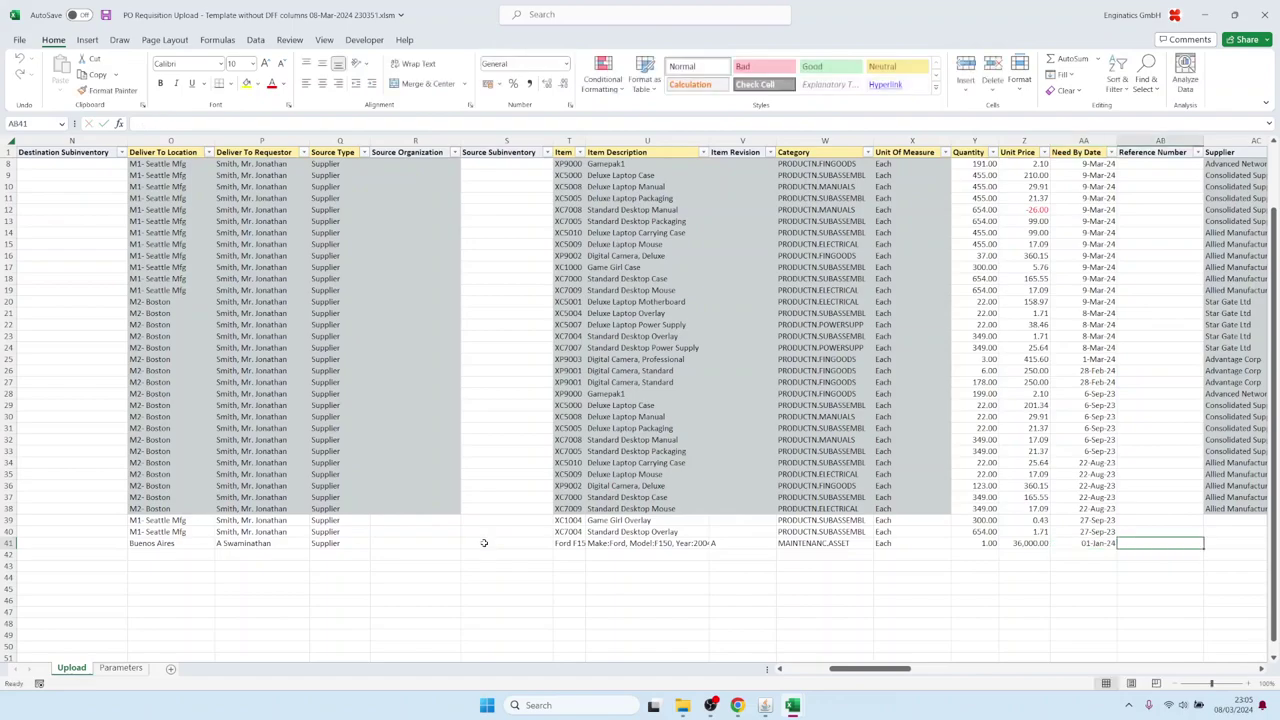
key(Home)
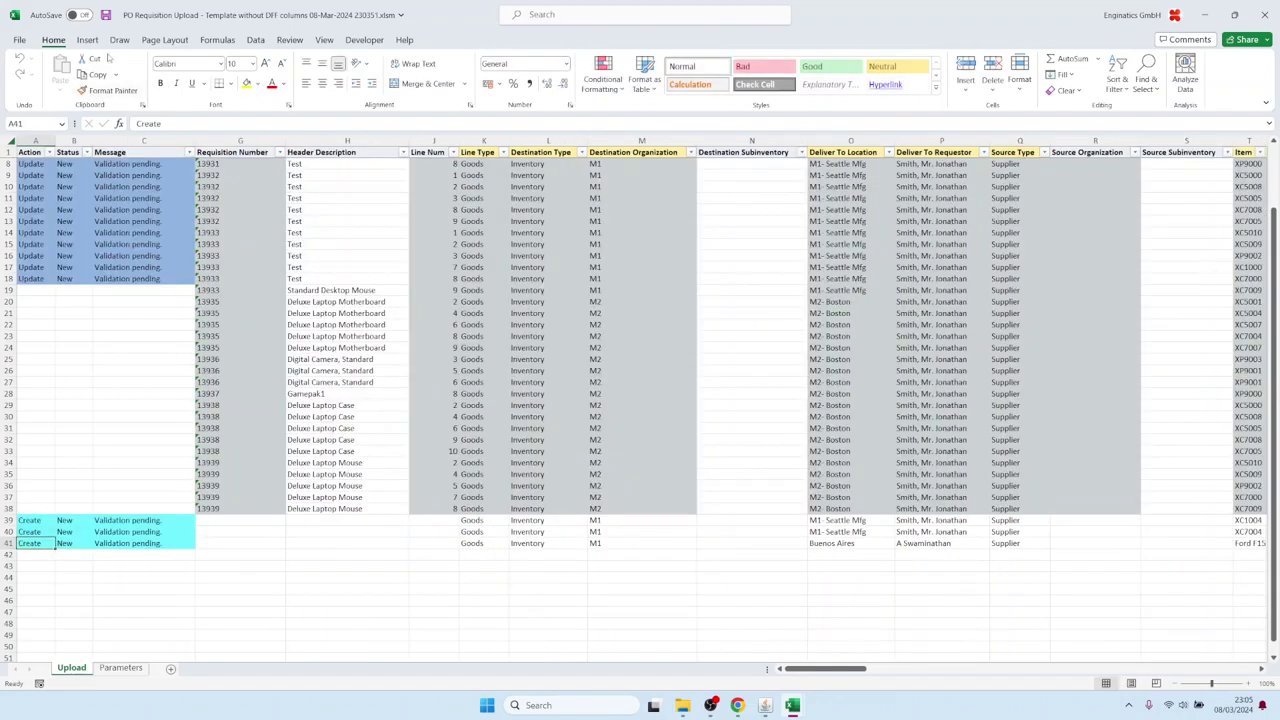
Upload and submit the edited PO Requisition Upload .xlsm workbook from Downloads in Blitz Reports
click(764, 706)
click(76, 160)
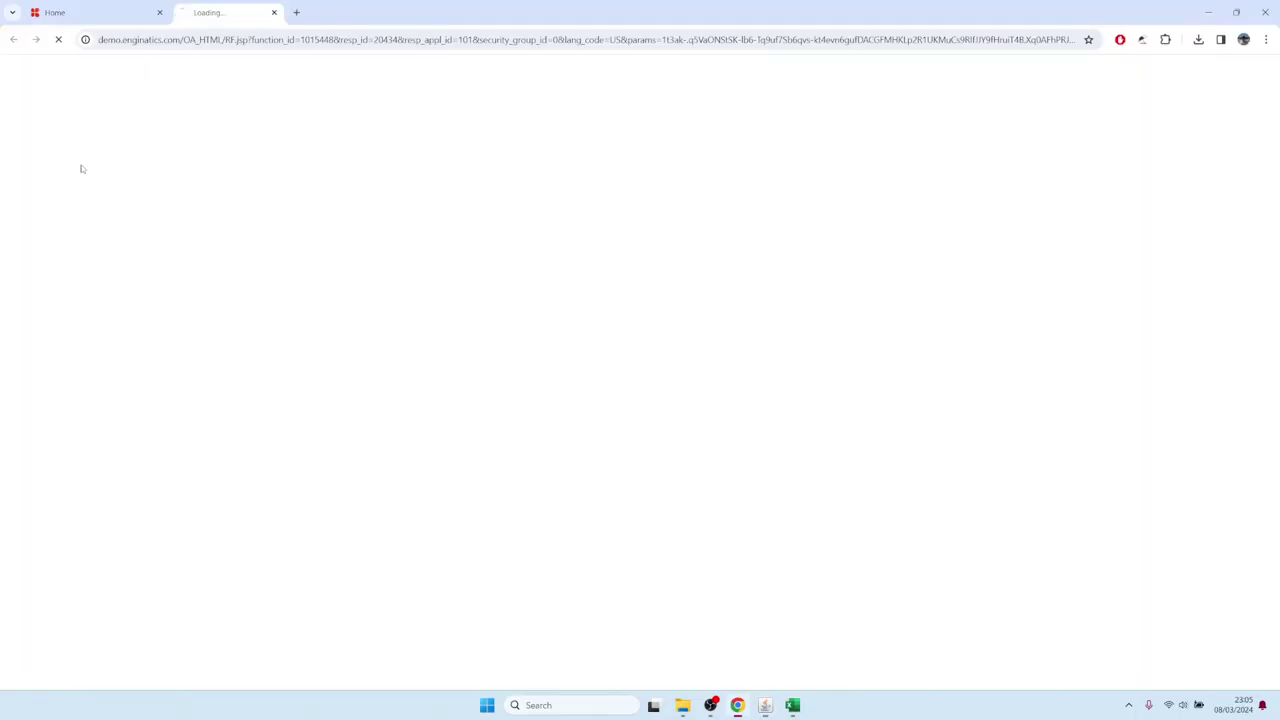
click(97, 132)
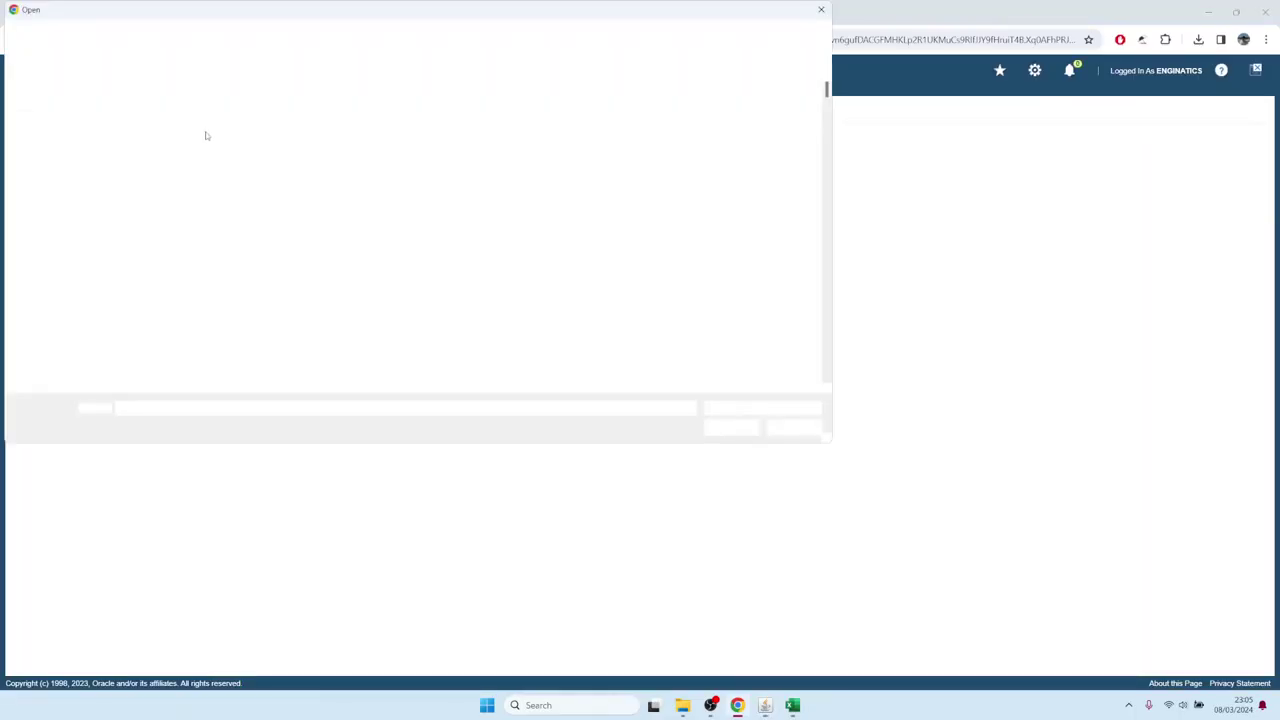
click(265, 99)
click(731, 427)
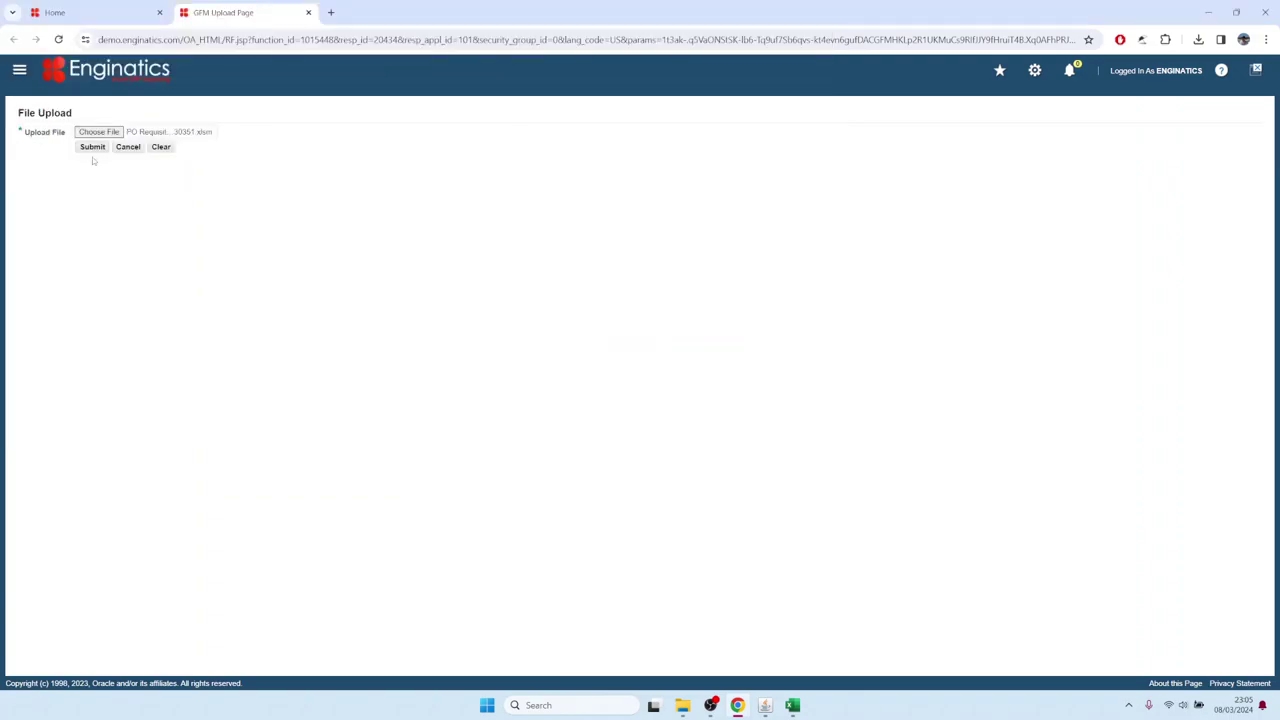
click(90, 146)
click(308, 12)
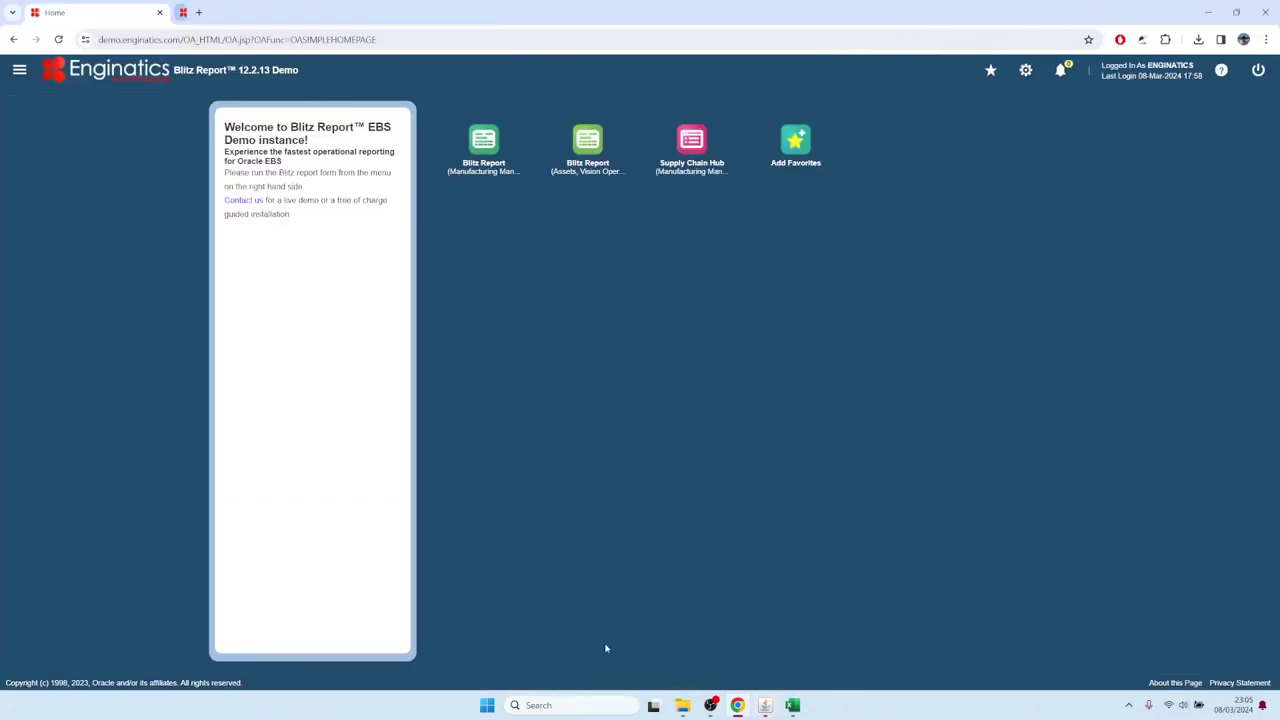
click(765, 705)
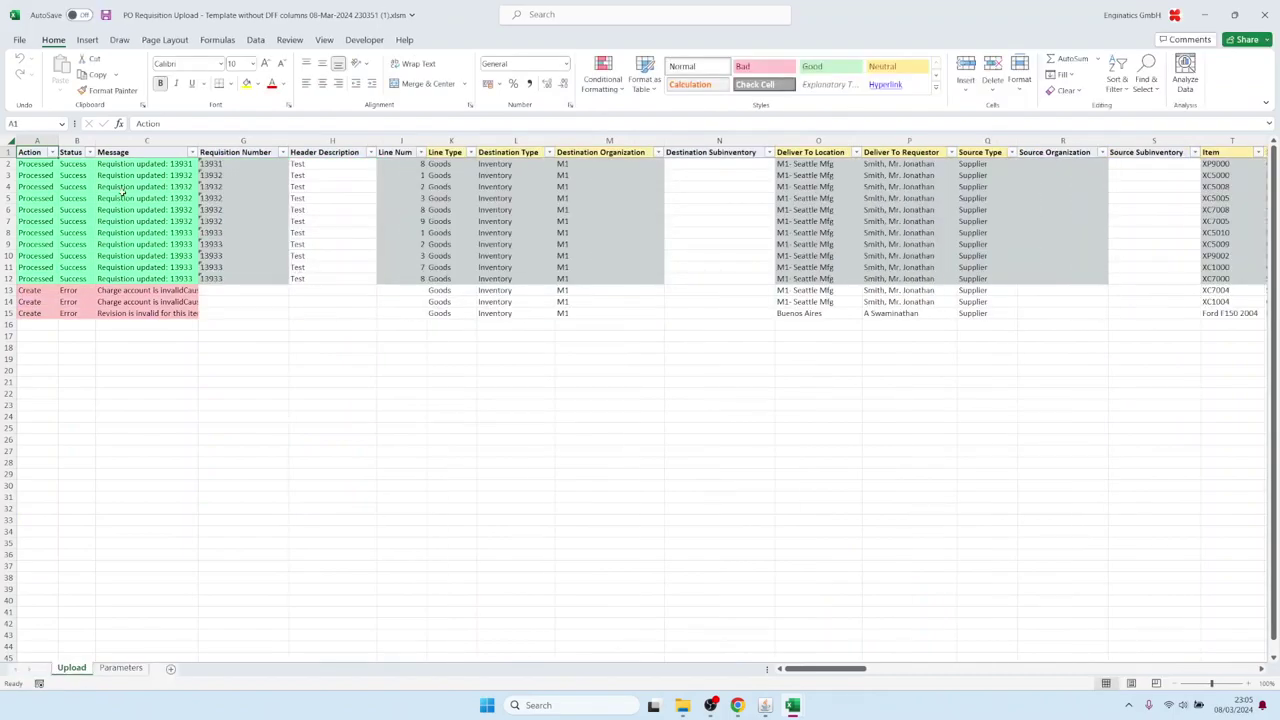
Review the Message column: Success in C3:C12, charge account and revision errors in C13:C15
drag(135, 175, 140, 279)
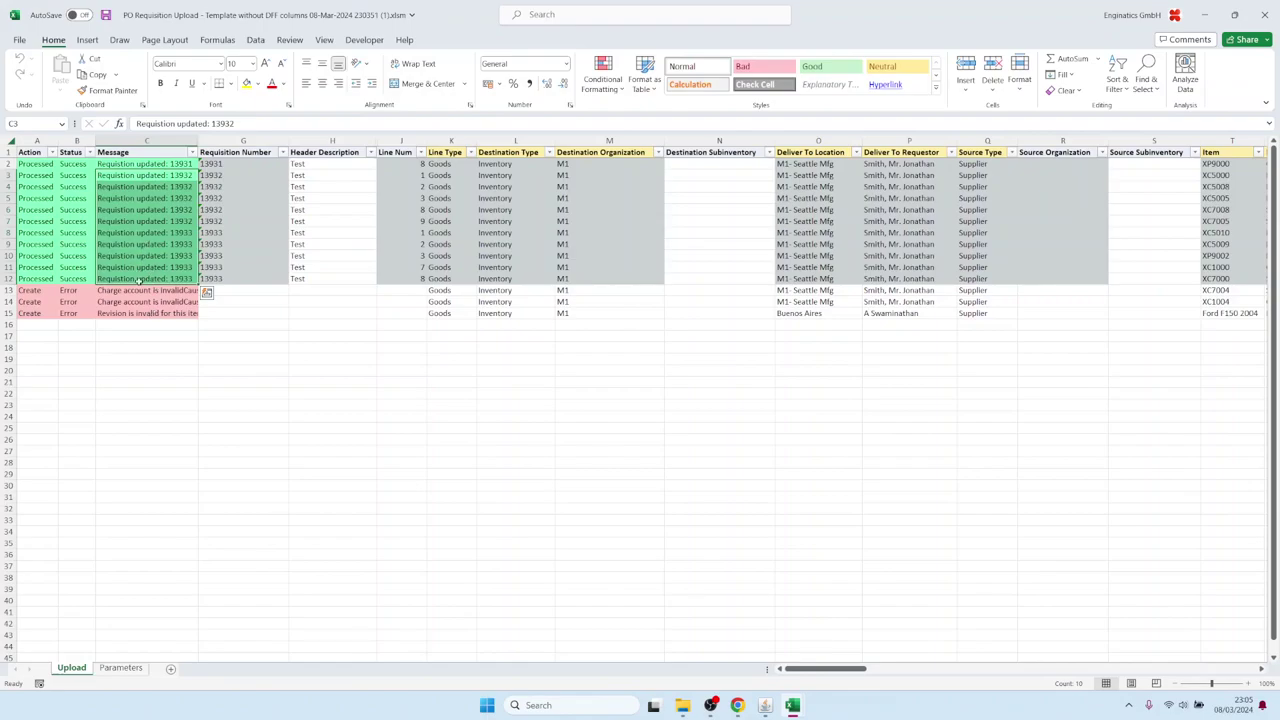
drag(134, 291, 132, 313)
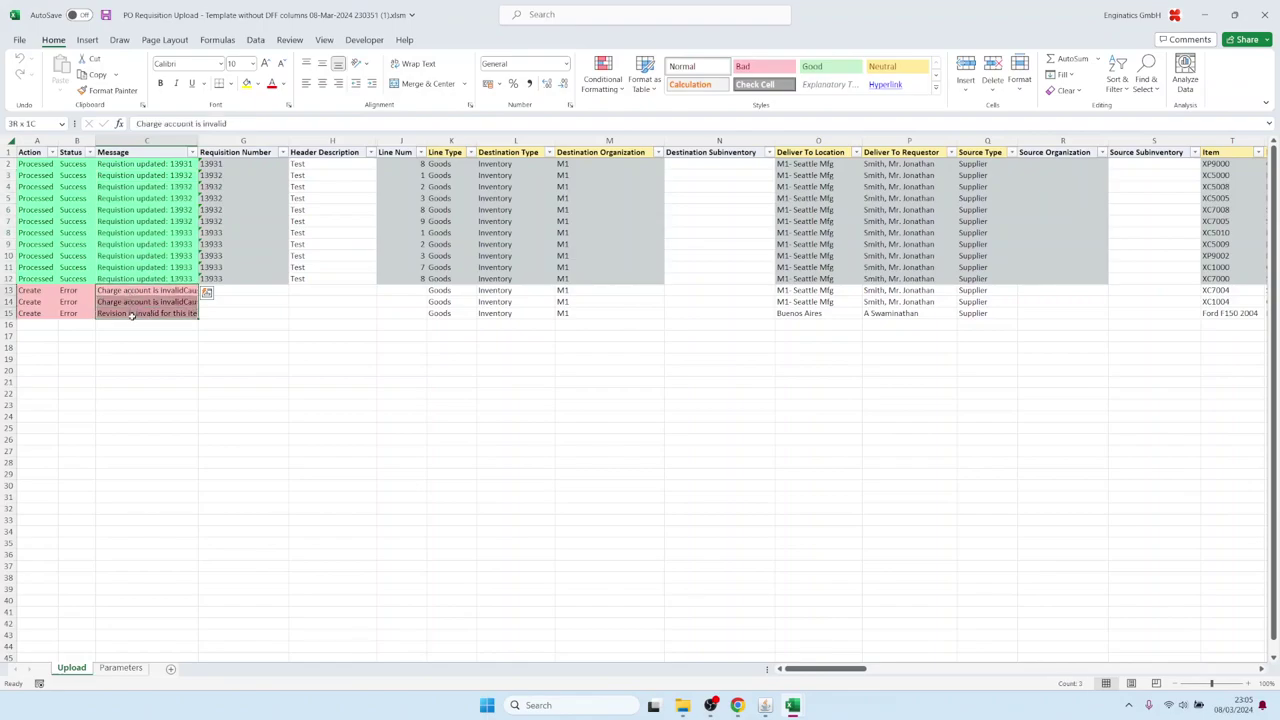
drag(142, 186, 138, 302)
click(141, 232)
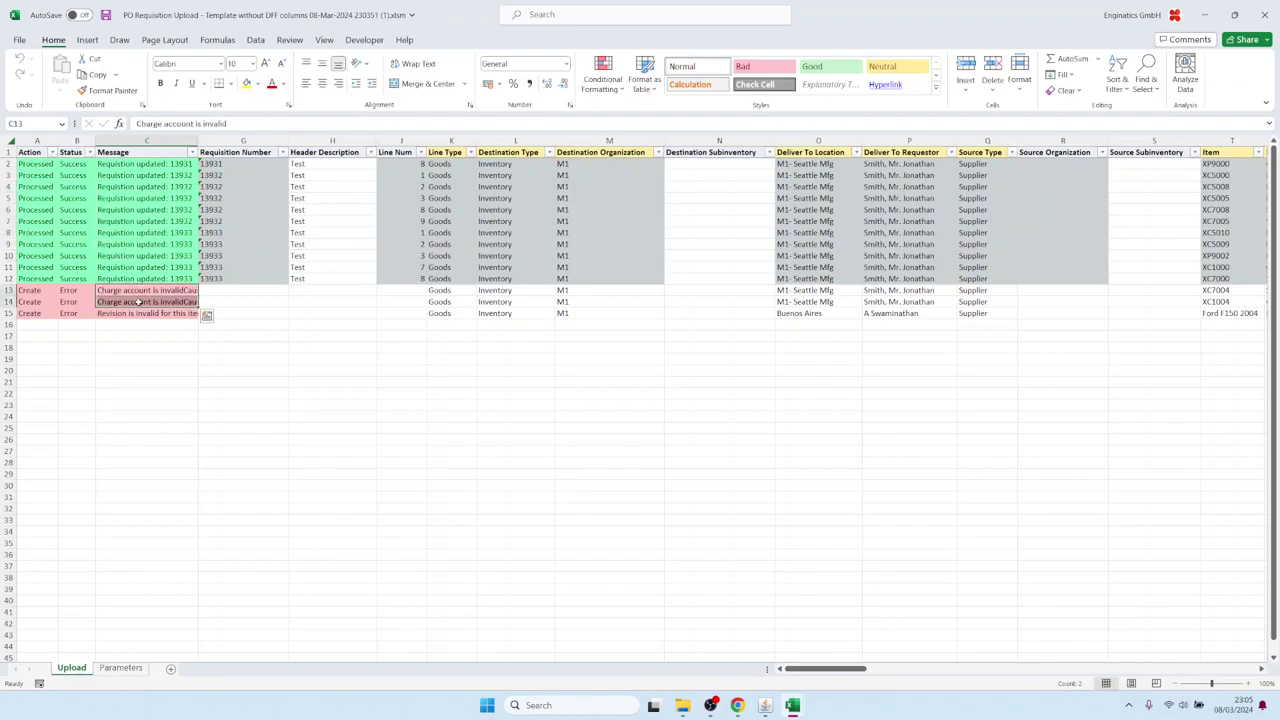
double_click(140, 313)
key(Escape)
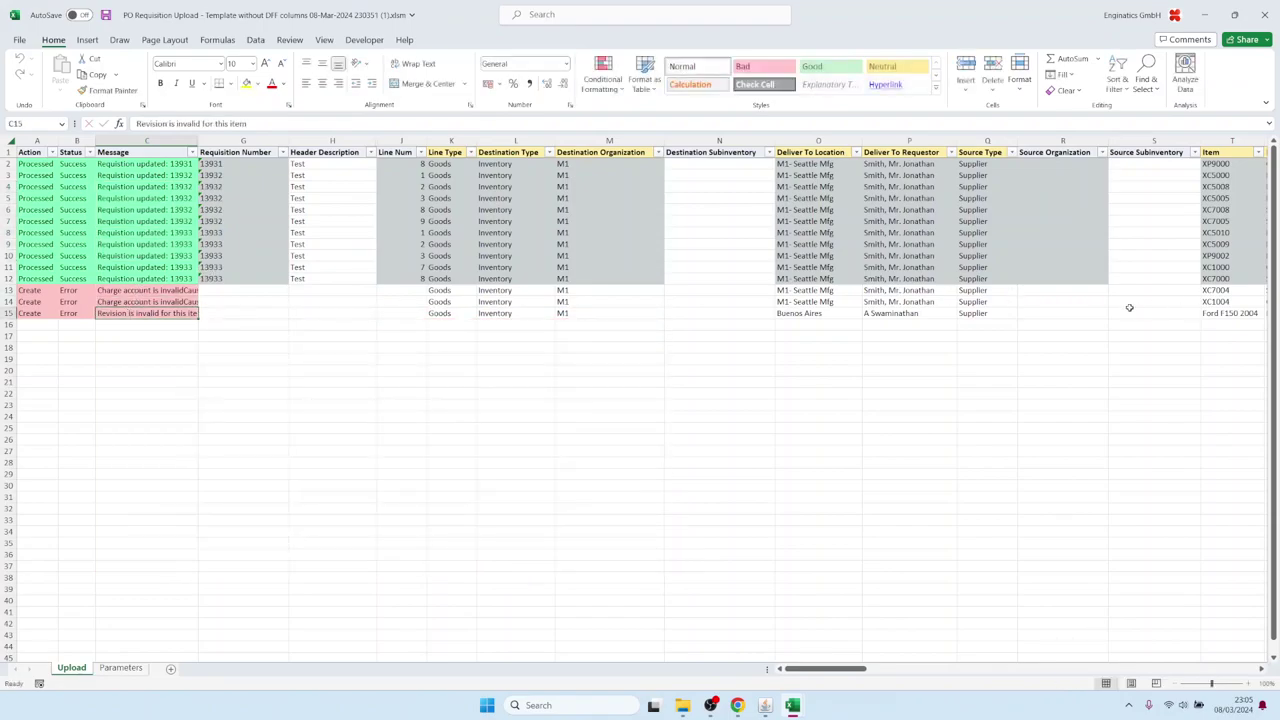
click(765, 705)
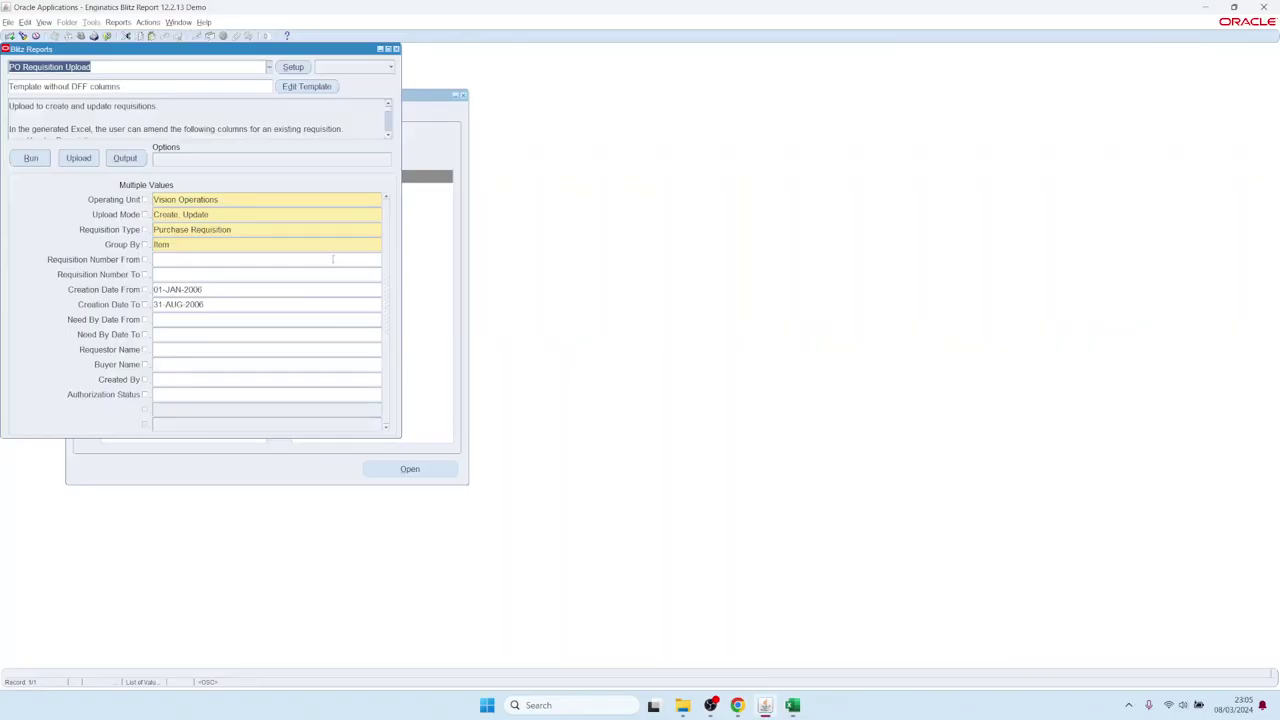